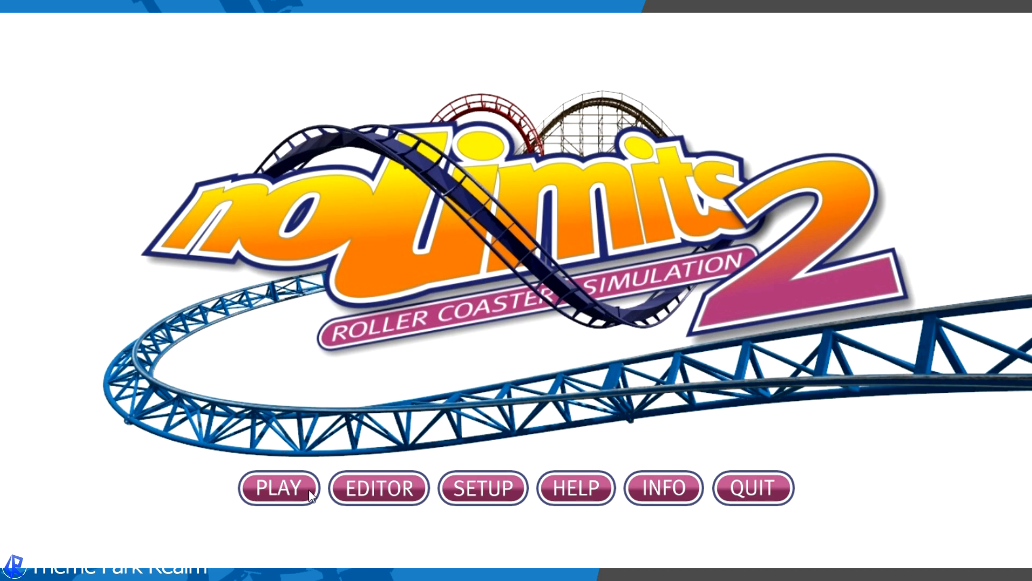
- Open the editor and create a new park named "Big Dive Coaster" in its own folder
click(407, 500)
click(635, 431)
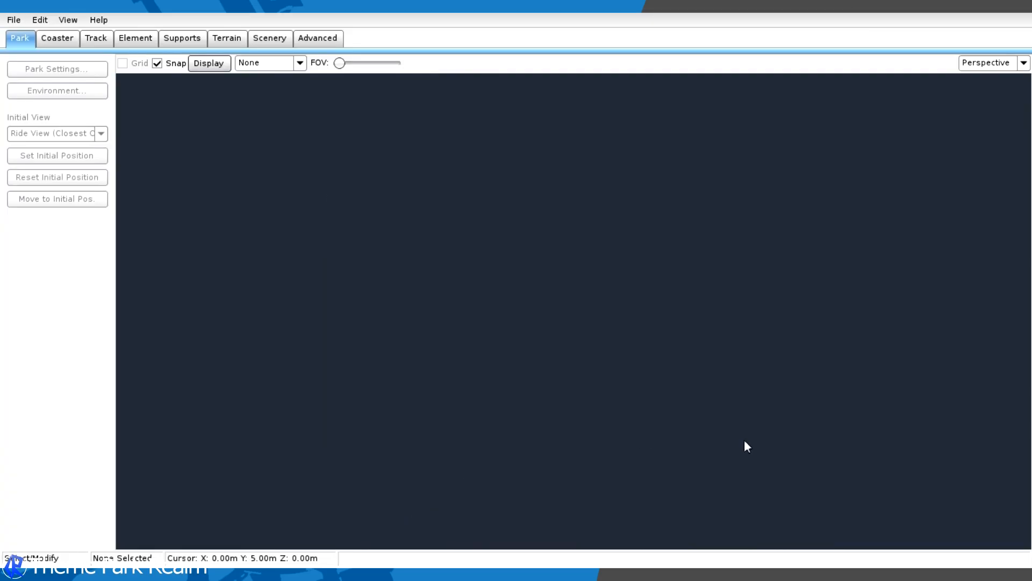
click(14, 19)
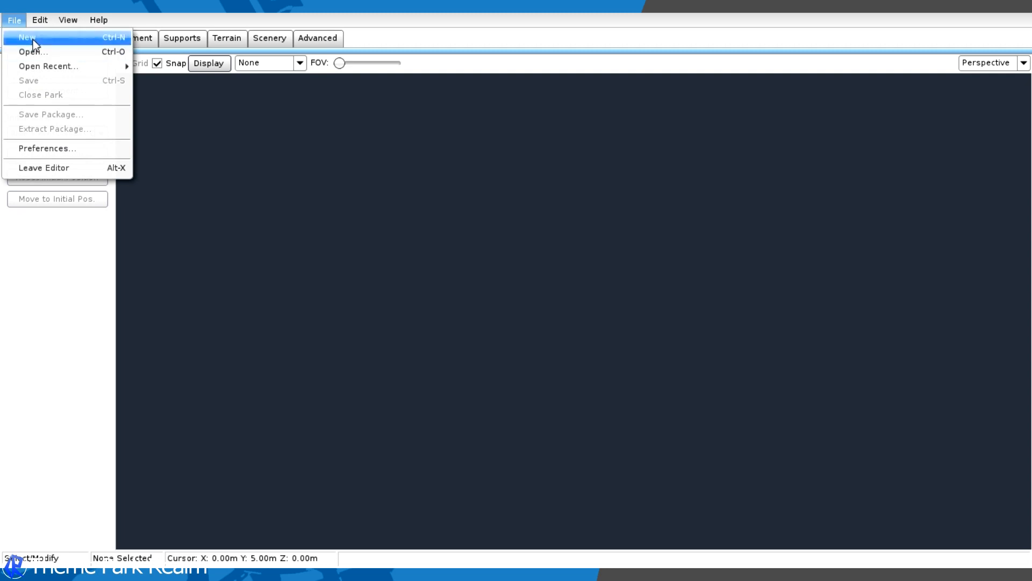
click(39, 40)
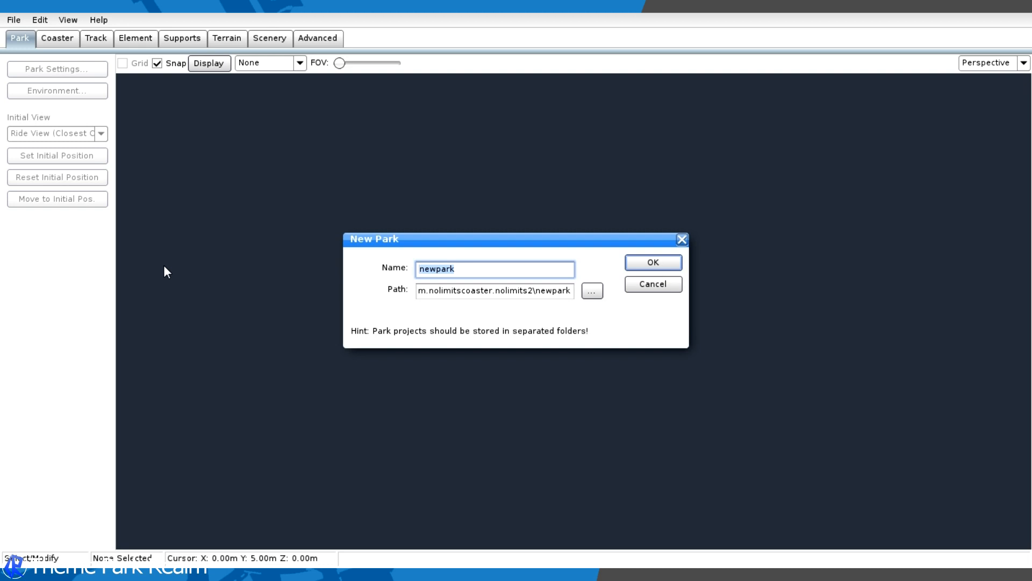
key(BackSpace)
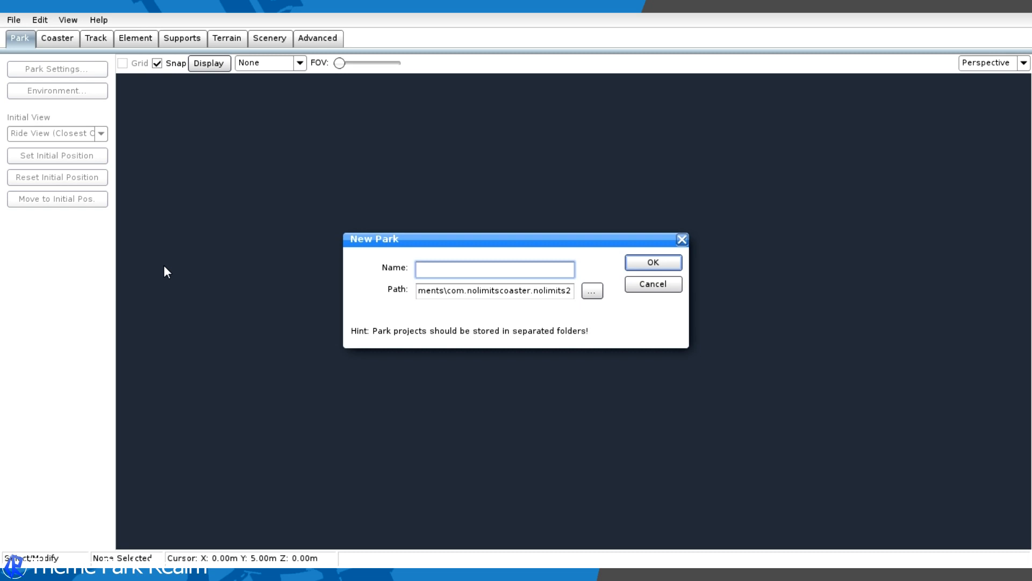
text(Big )
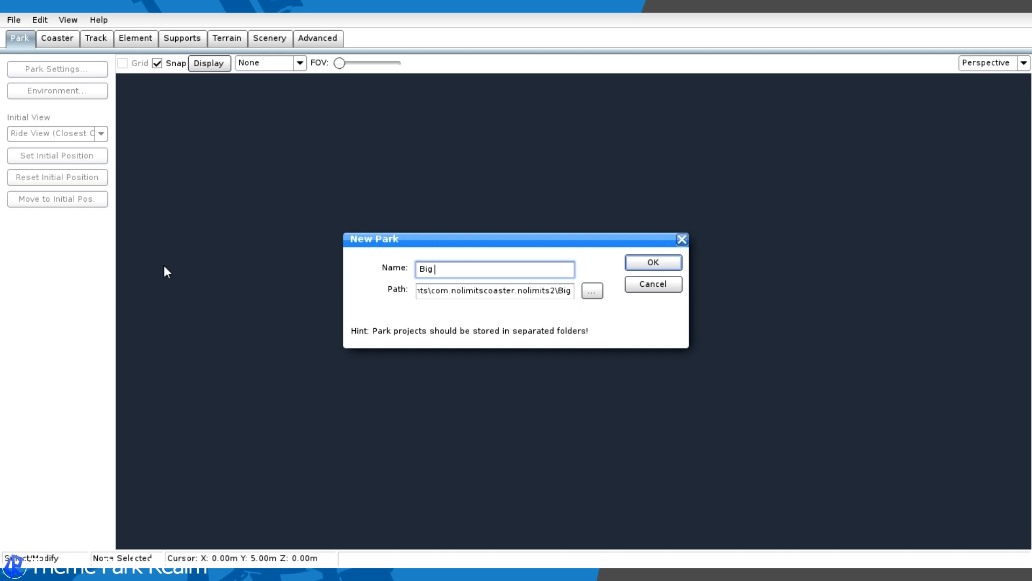
text(Dive Coaster)
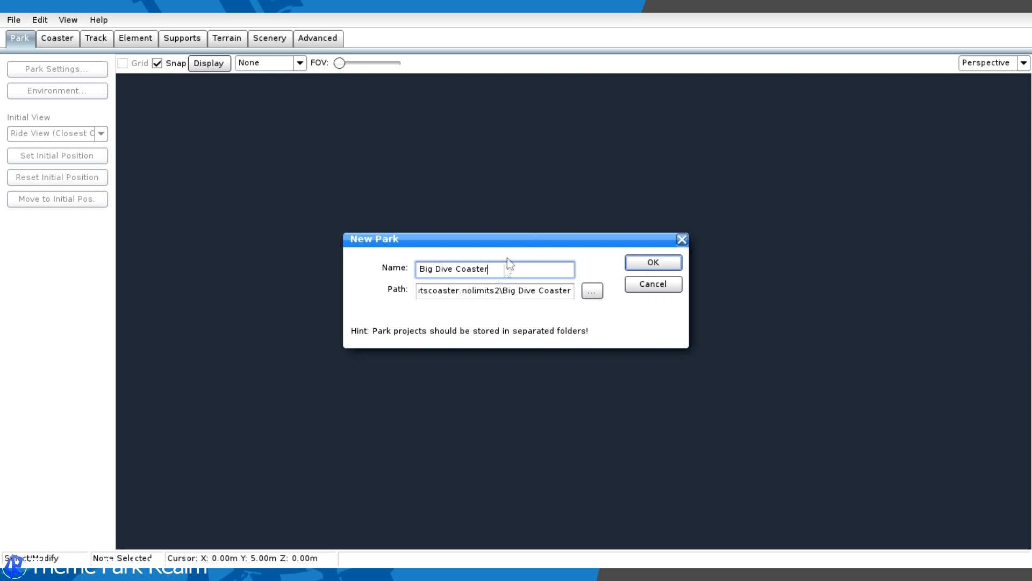
click(666, 261)
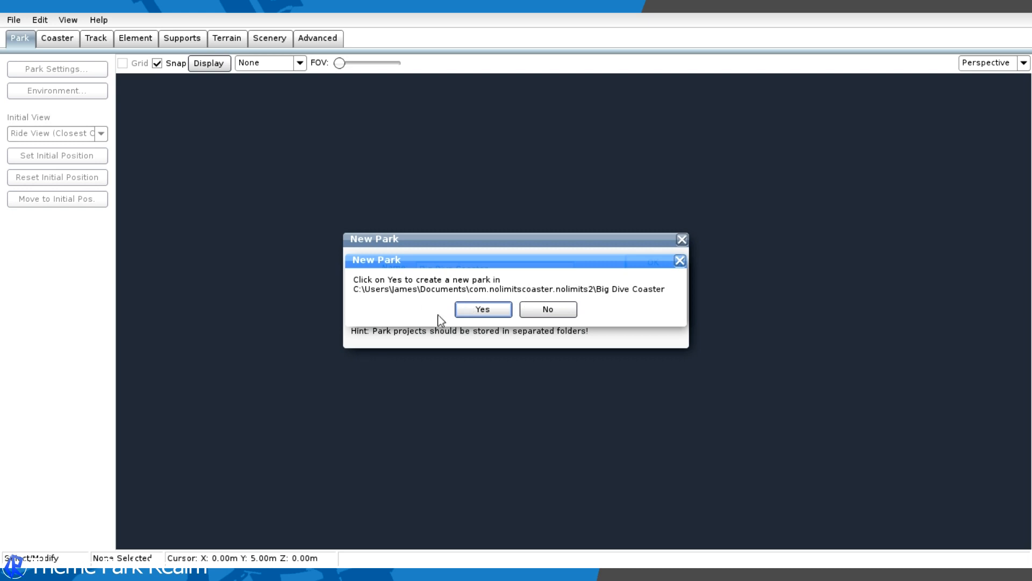
click(464, 309)
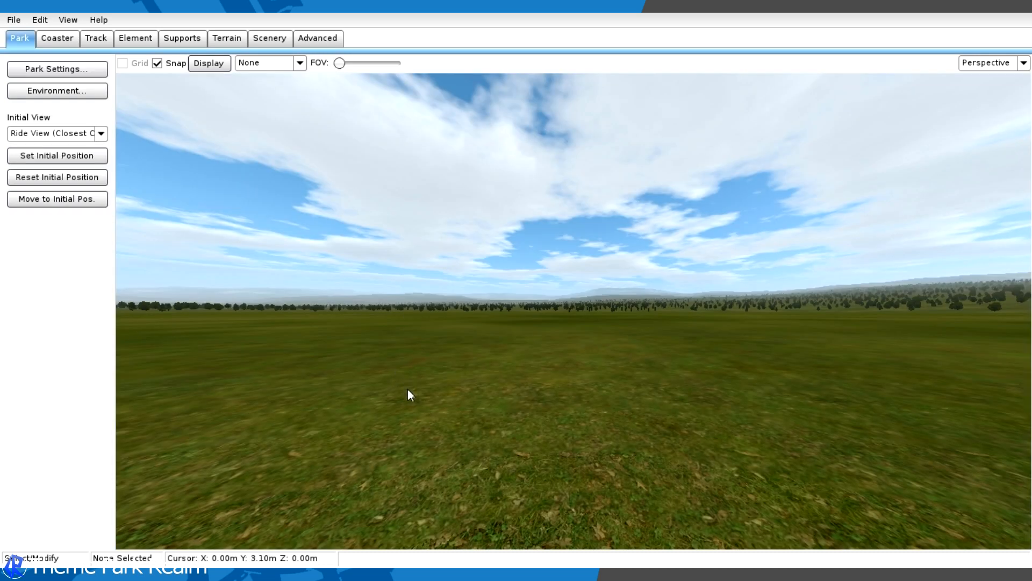
- Add a new coaster named "Big Dive" to the park
right_drag(408, 389, 403, 446)
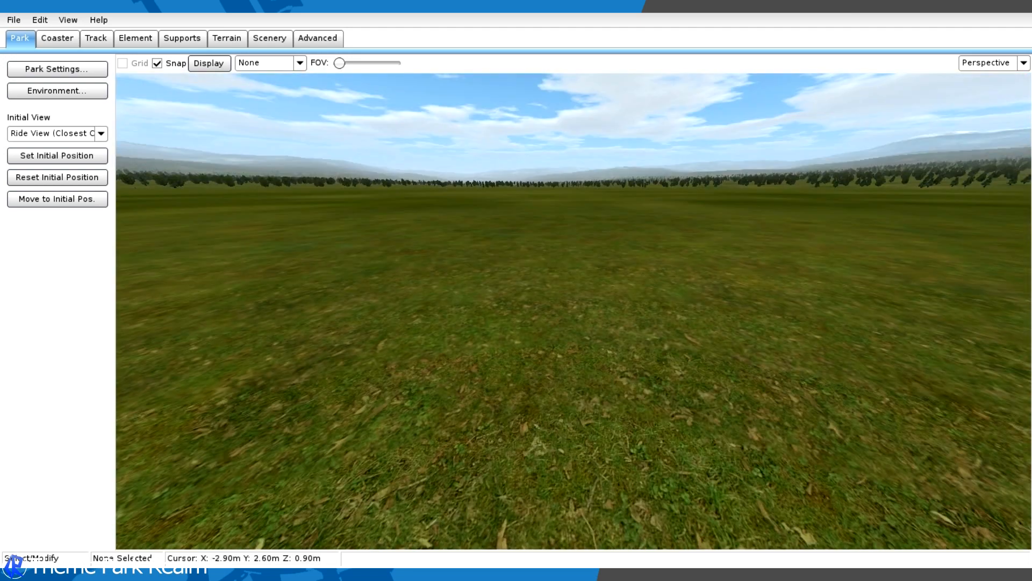
click(52, 41)
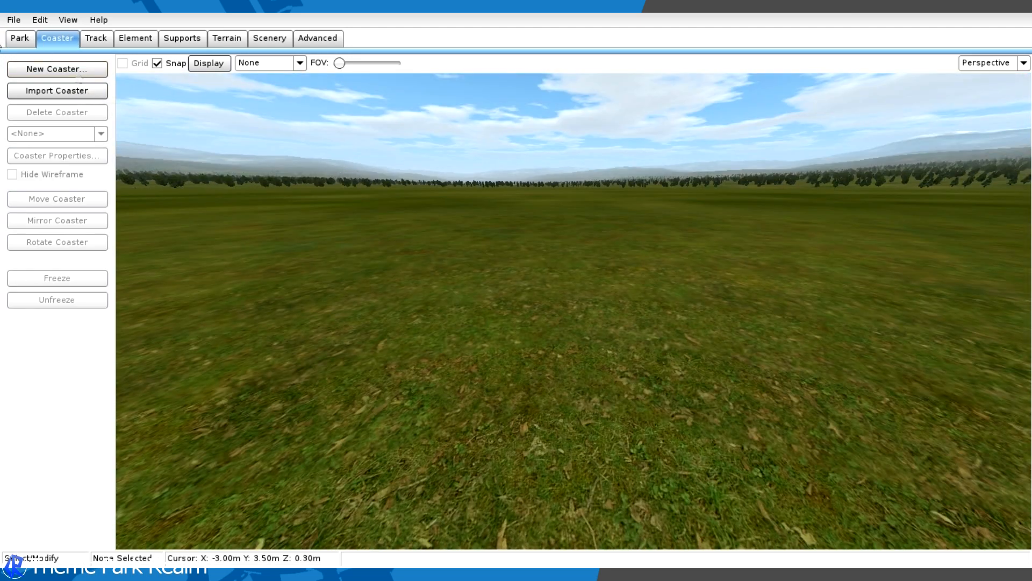
click(20, 38)
right_drag(463, 199, 513, 237)
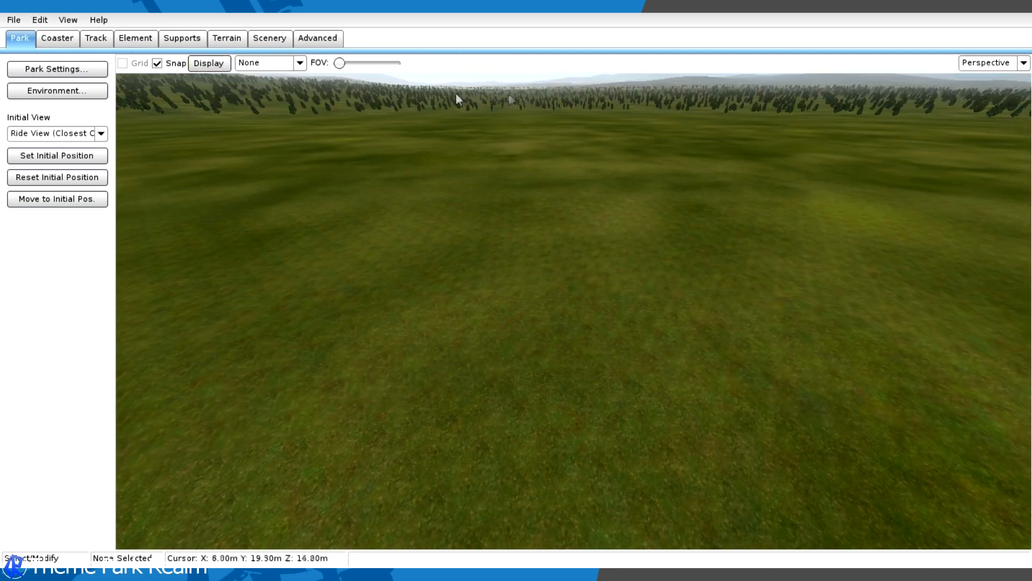
click(54, 40)
click(39, 70)
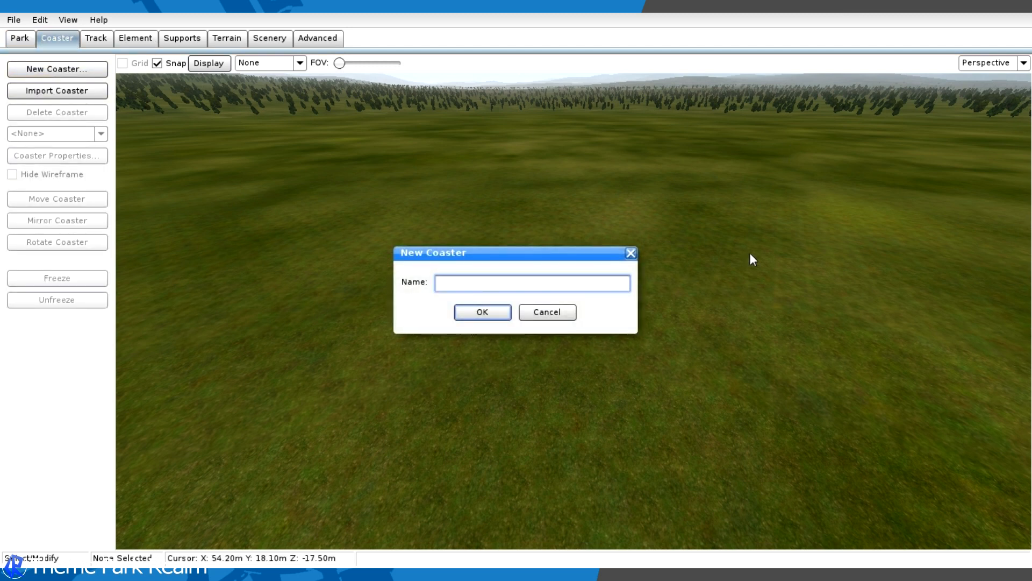
text(Big Dive)
click(463, 311)
right_drag(323, 280, 317, 207)
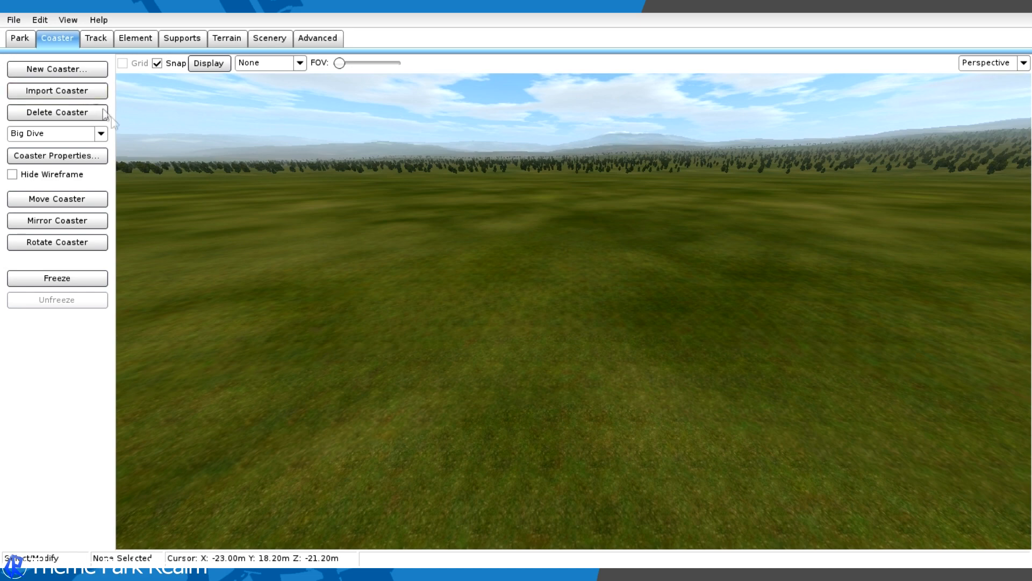
mouse_move(531, 175)
right_down()
mouse_move(525, 269)
mouse_move(534, 177)
right_up()
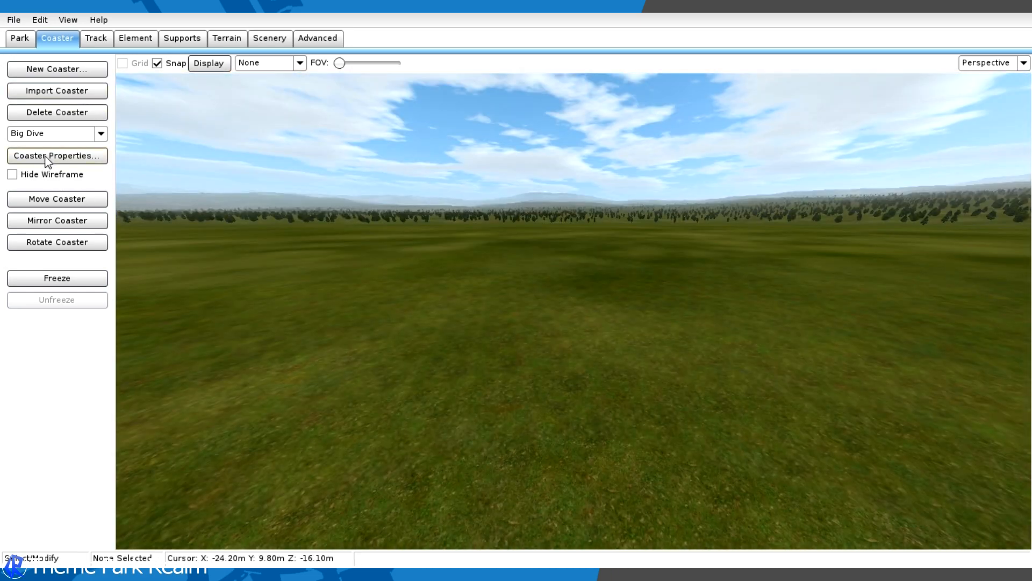
click(54, 73)
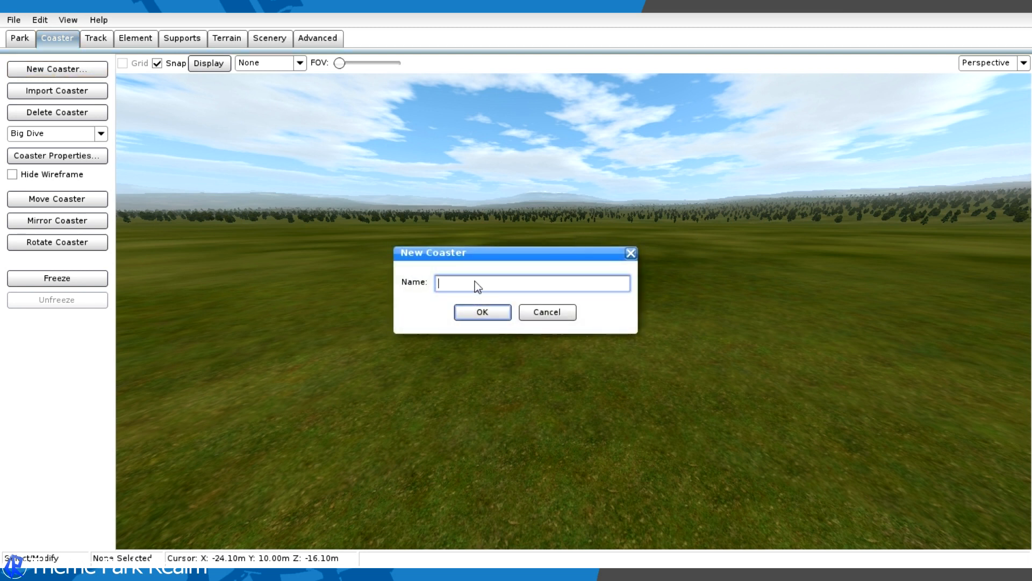
click(633, 255)
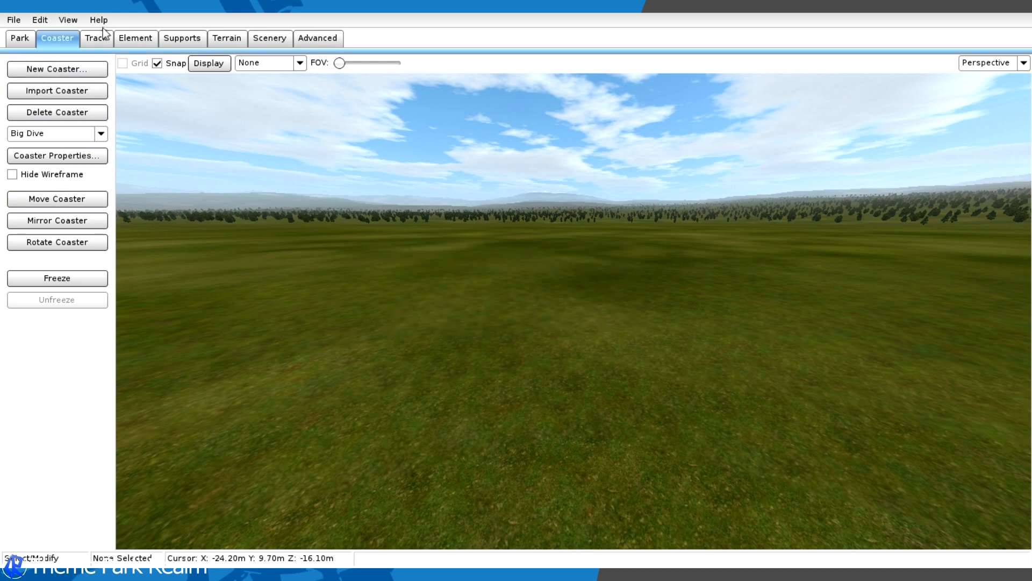
- Select Big Dive as the active coaster and switch the track editing view to Top
click(66, 136)
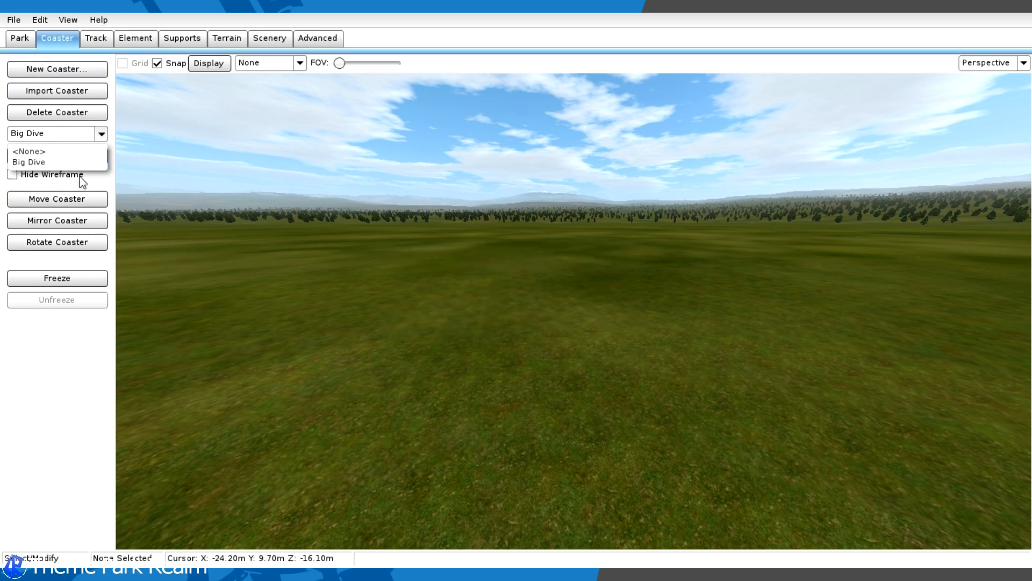
click(33, 162)
click(100, 38)
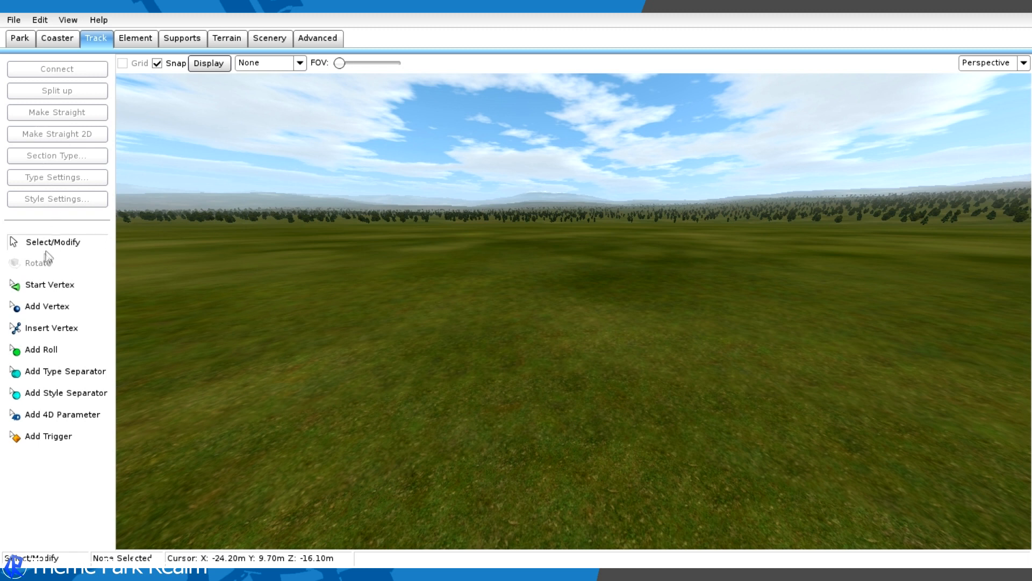
click(49, 285)
click(269, 63)
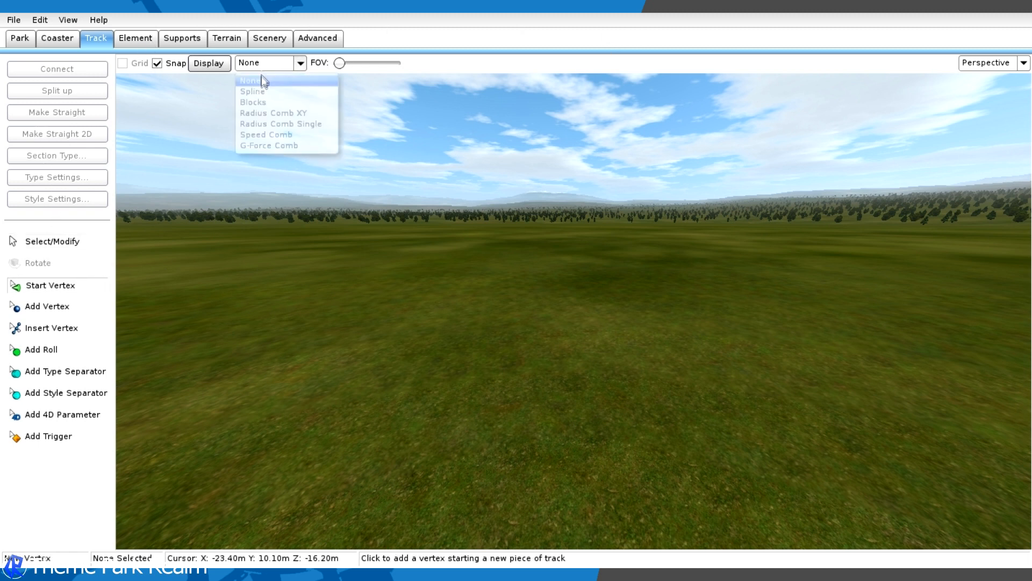
click(991, 63)
click(1023, 63)
click(999, 82)
right_drag(568, 303, 535, 369)
scroll(561, 393, up, 3)
right_drag(561, 311, 598, 183)
scroll(559, 359, up, 9)
right_drag(482, 233, 306, 290)
scroll(328, 288, down, 10)
right_drag(592, 206, 543, 405)
right_drag(634, 128, 670, 355)
scroll(640, 273, up, 3)
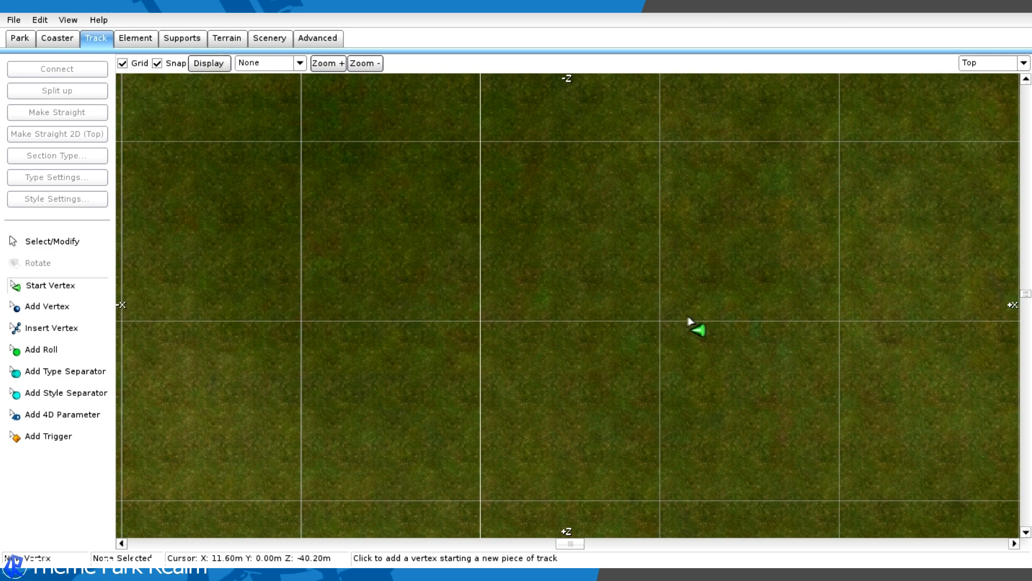
- Return to the perspective view and set a new uniform height for the whole terrain
click(227, 38)
click(1006, 63)
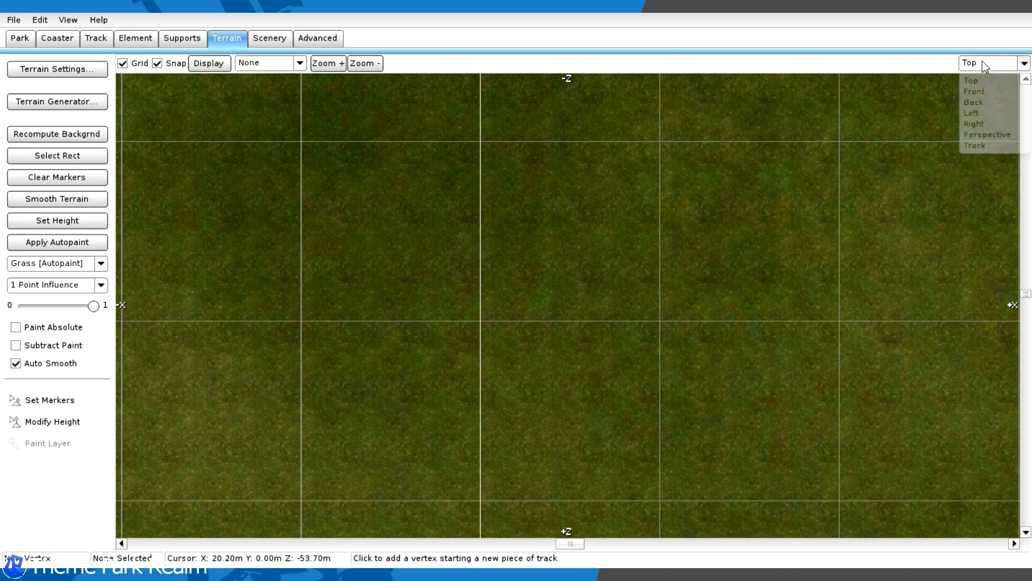
click(1001, 135)
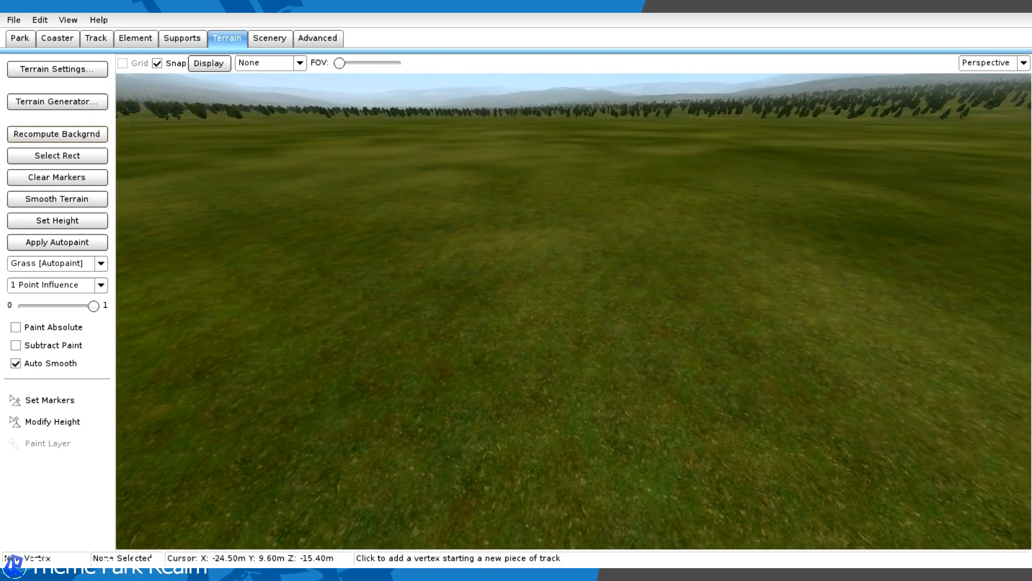
click(94, 226)
click(484, 311)
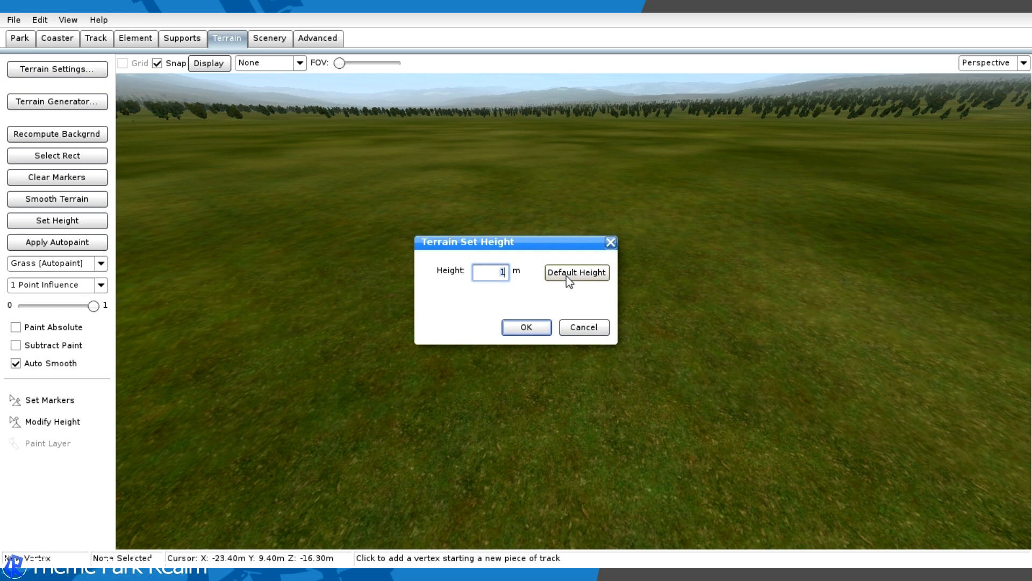
text(0)
key(Return)
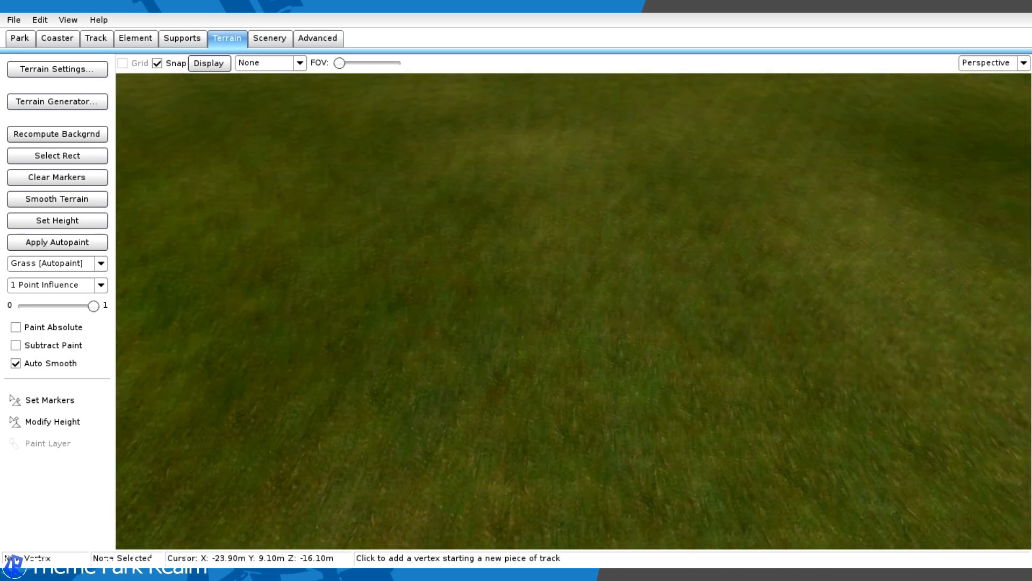
right_drag(602, 430, 602, 294)
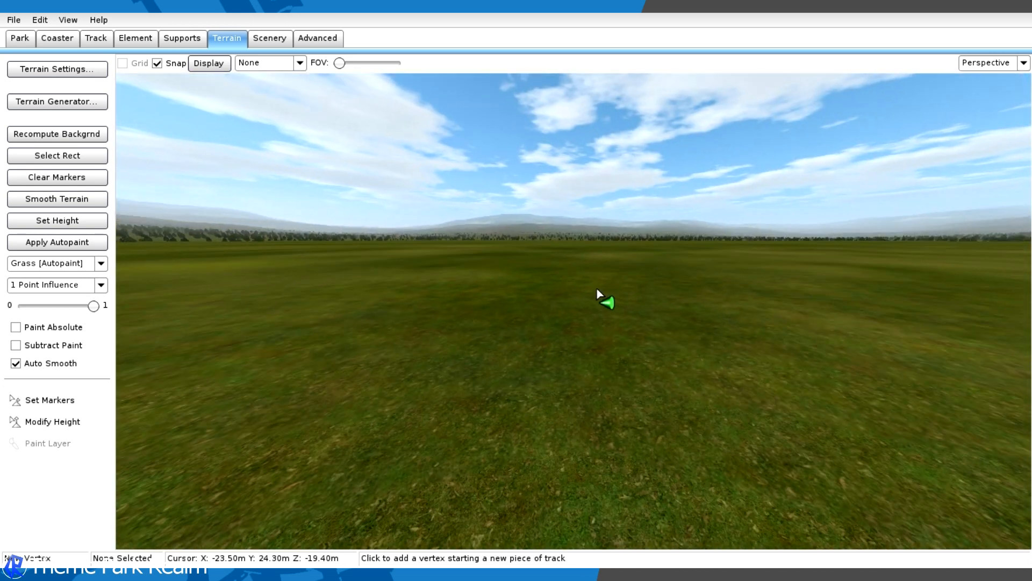
- Place two vertices in the top view to form a straight horizontal track section about 16 m long
click(987, 63)
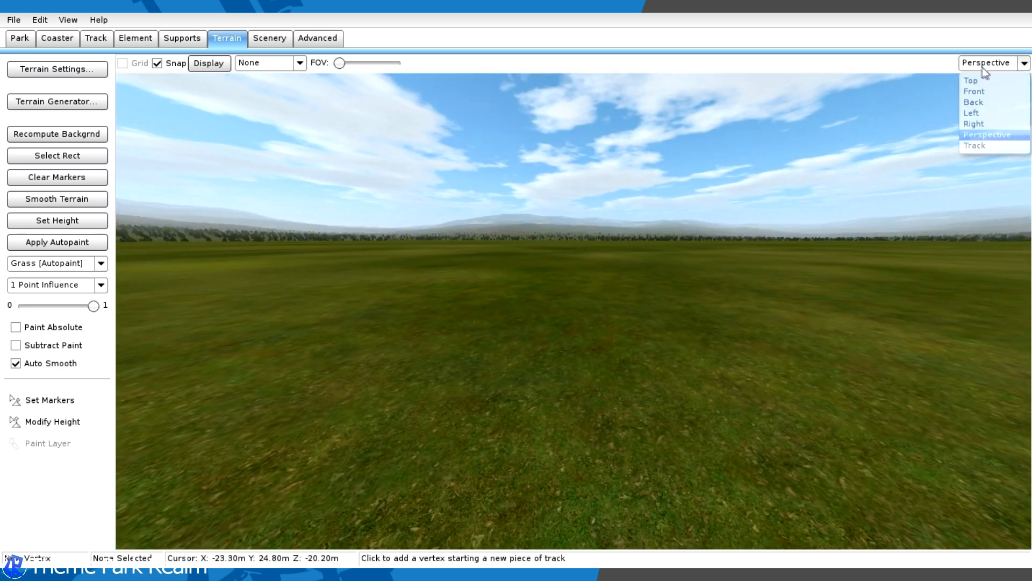
click(987, 80)
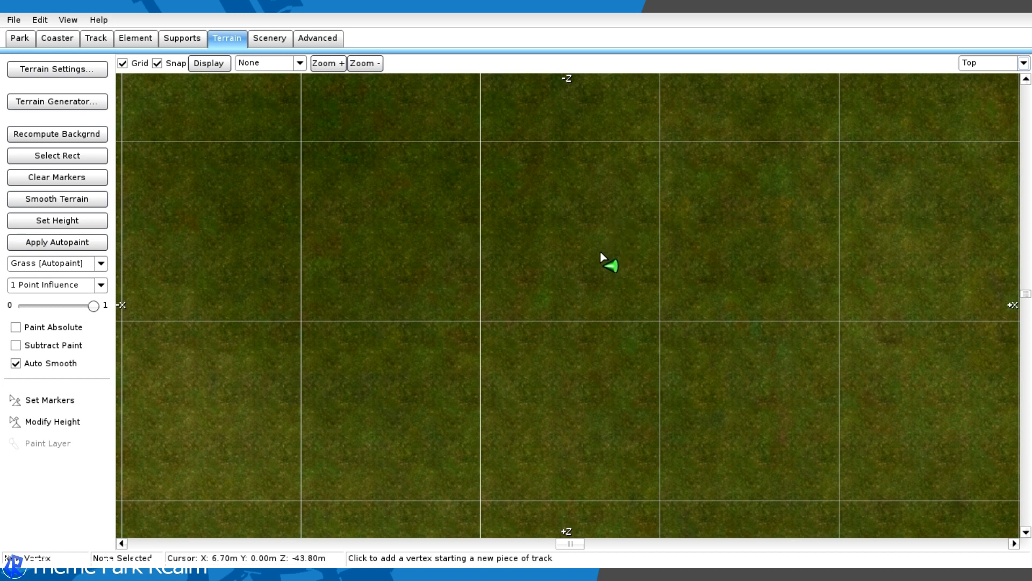
mouse_move(546, 213)
right_down()
mouse_move(710, 410)
mouse_move(644, 279)
right_up()
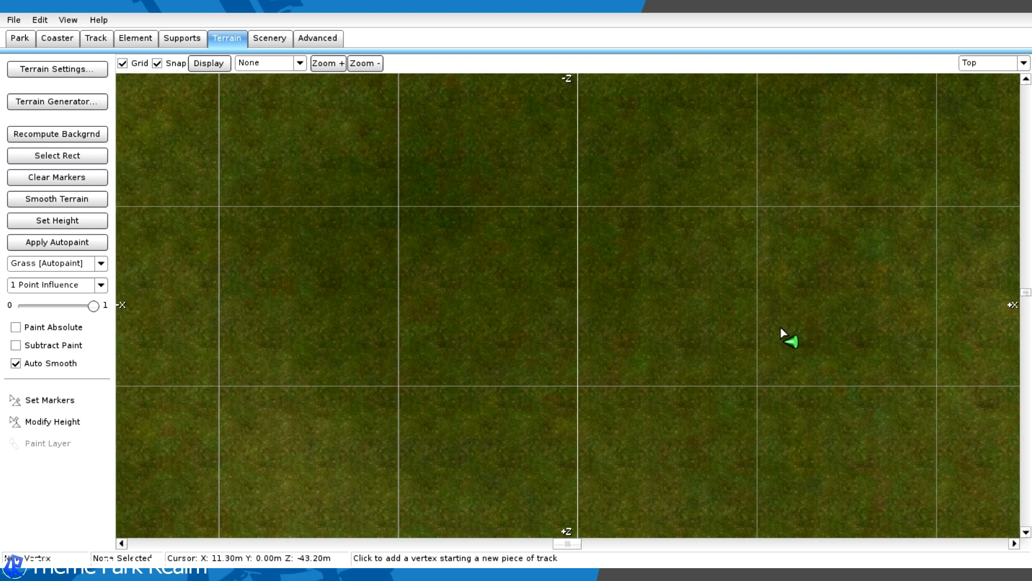
right_drag(721, 323, 639, 382)
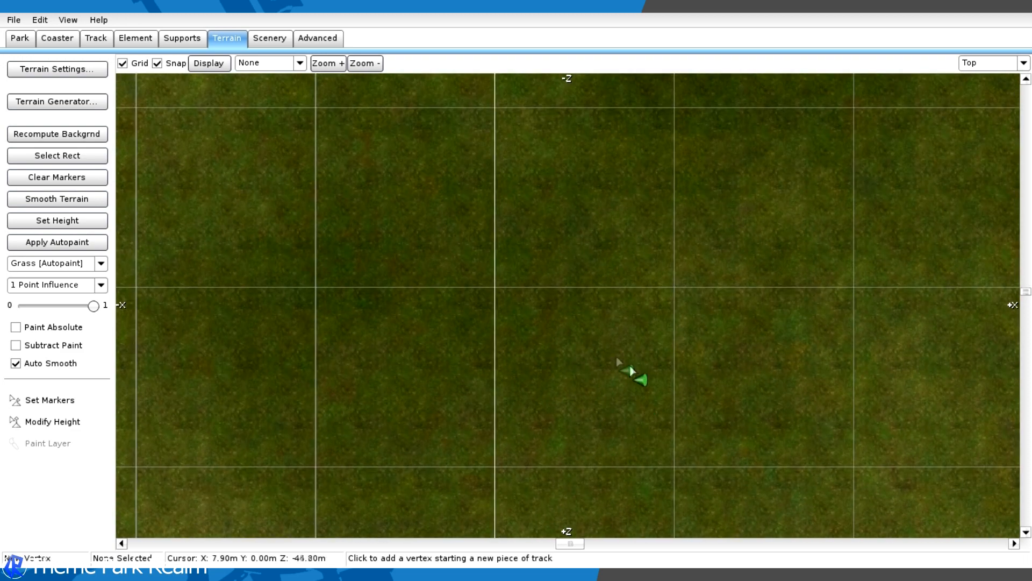
click(97, 38)
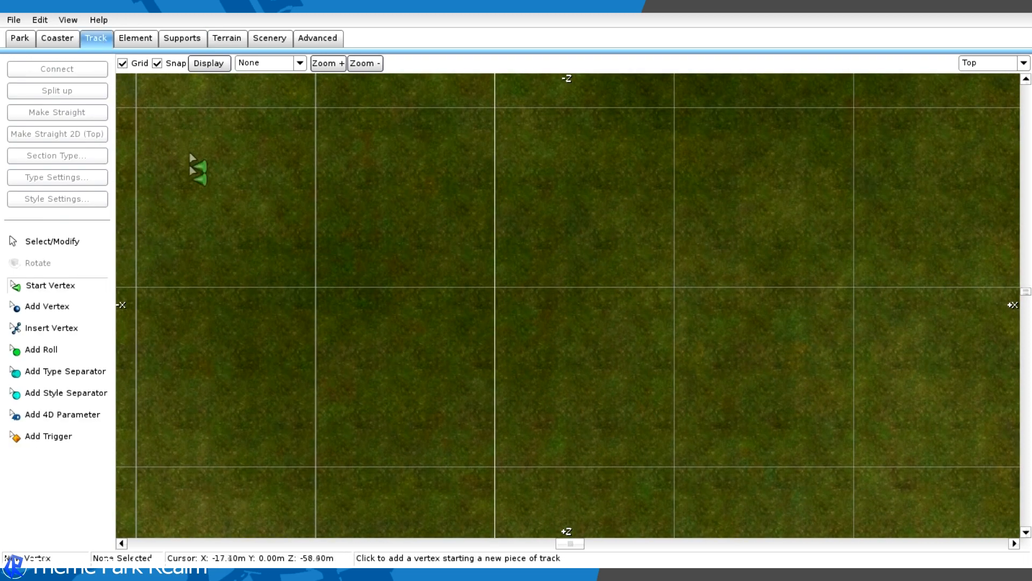
click(48, 306)
scroll(694, 322, down, 2)
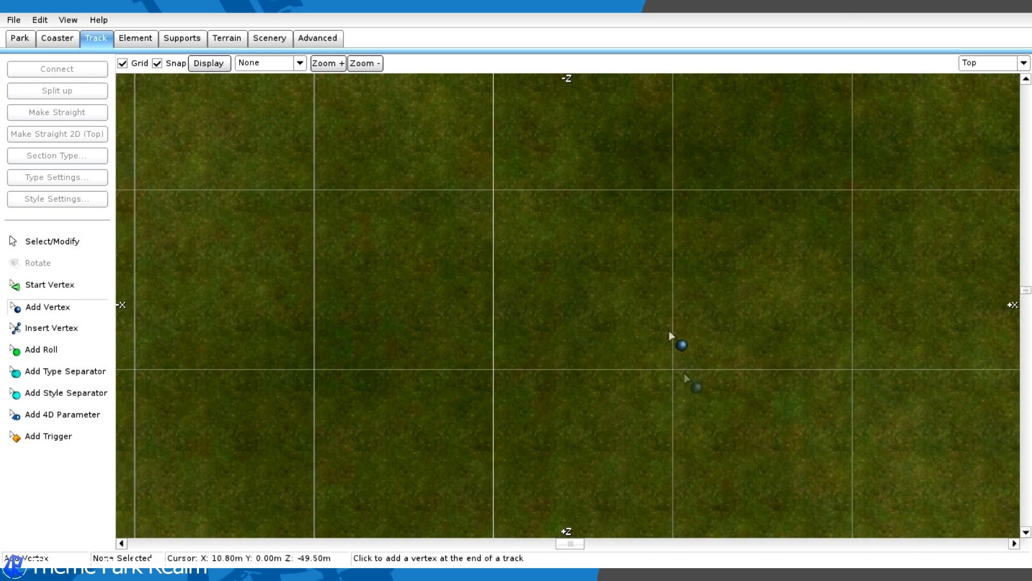
scroll(634, 200, up, 4)
right_drag(678, 148, 660, 291)
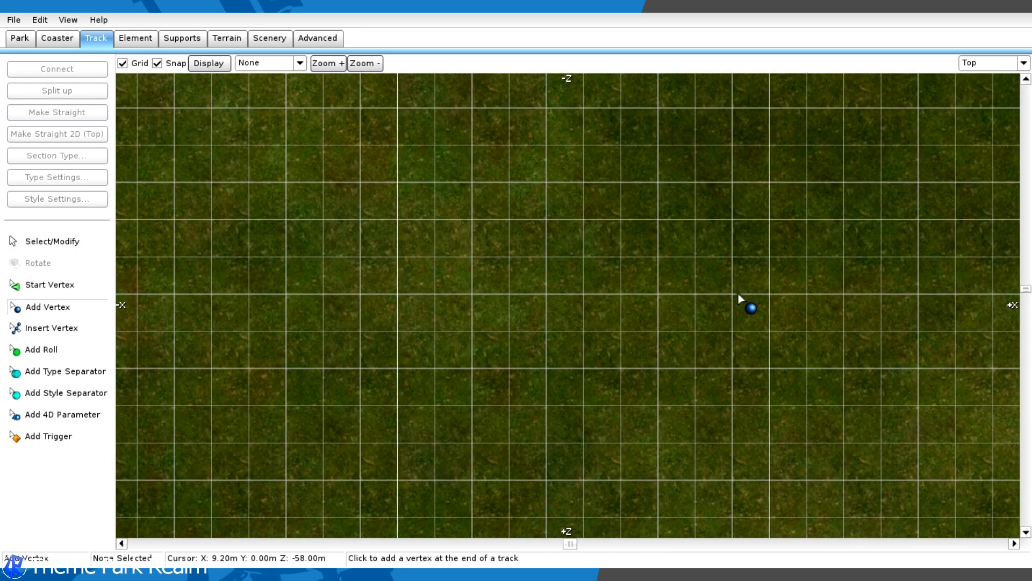
click(734, 295)
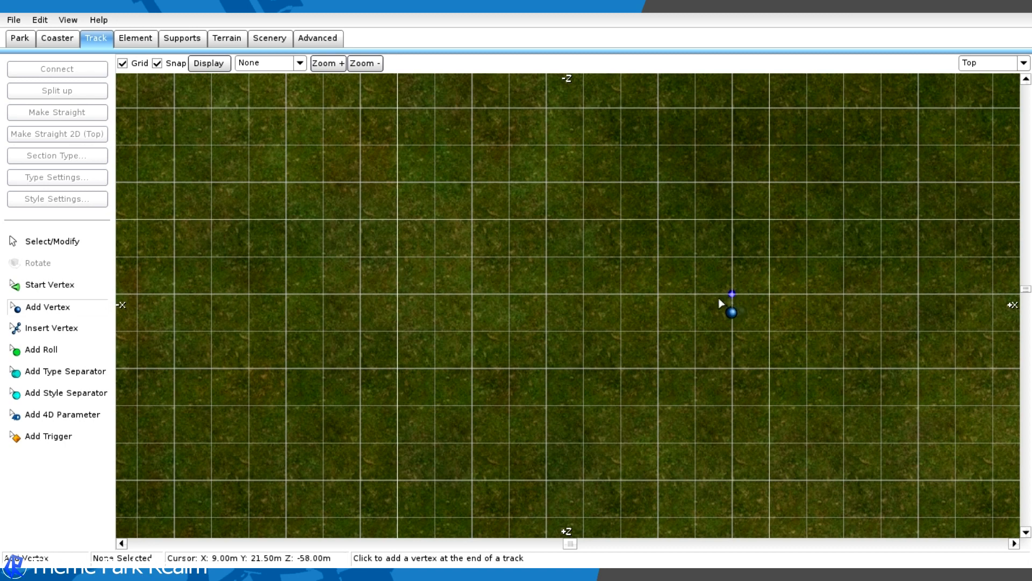
click(145, 307)
click(38, 241)
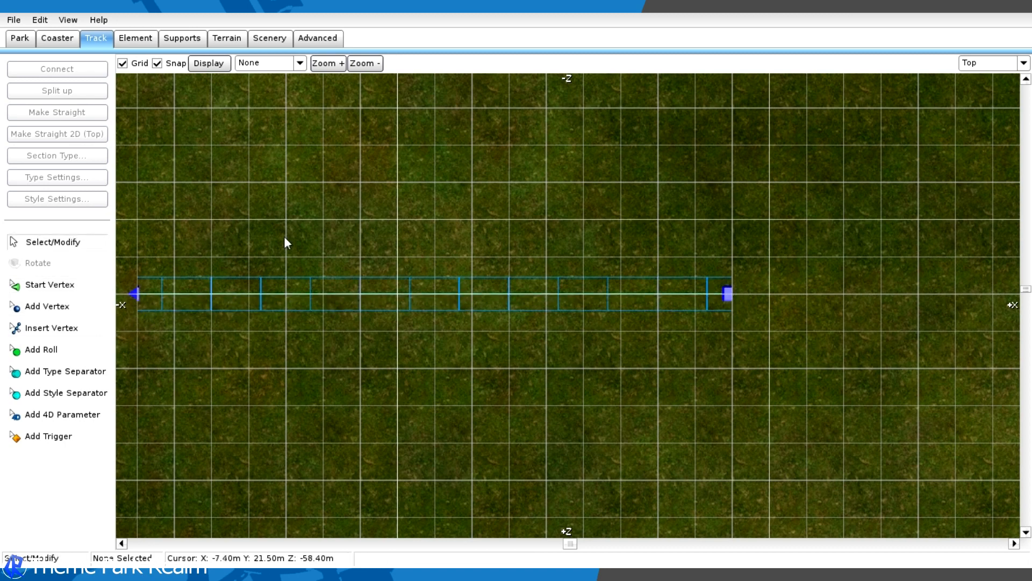
- Switch to the perspective view and select the new straight track section
click(1023, 63)
click(976, 143)
right_drag(574, 302, 723, 221)
key(w)
key(w)
key(s)
click(603, 286)
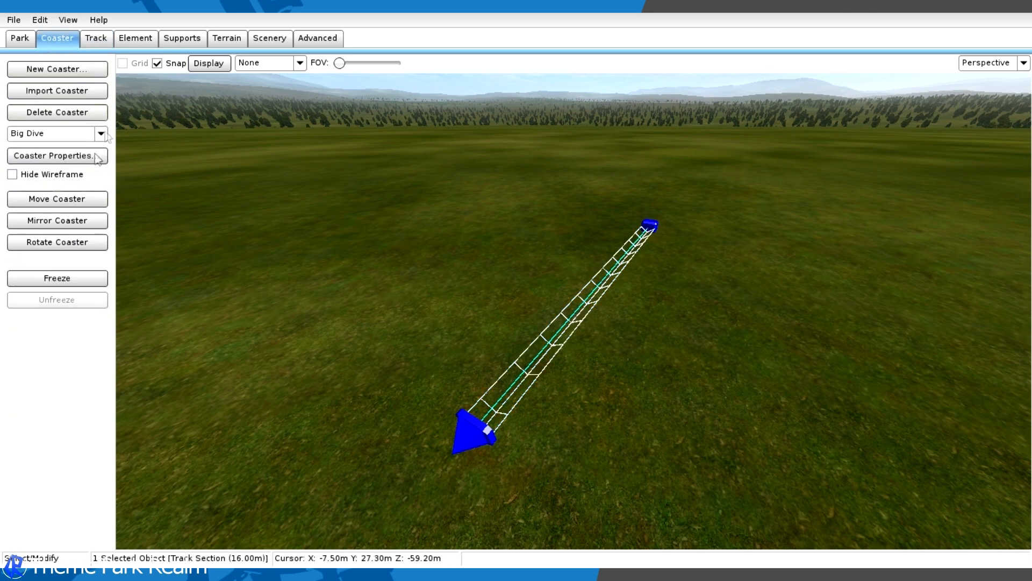
- Open Big Dive's coaster properties and set its style to Twisted Dive Coaster (without water scoops)
click(48, 156)
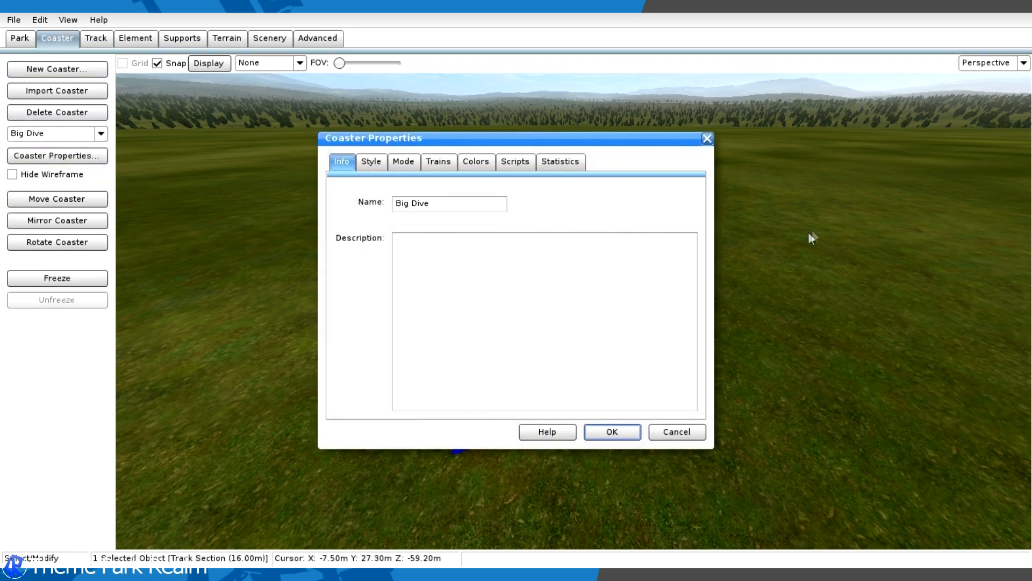
click(708, 139)
click(39, 156)
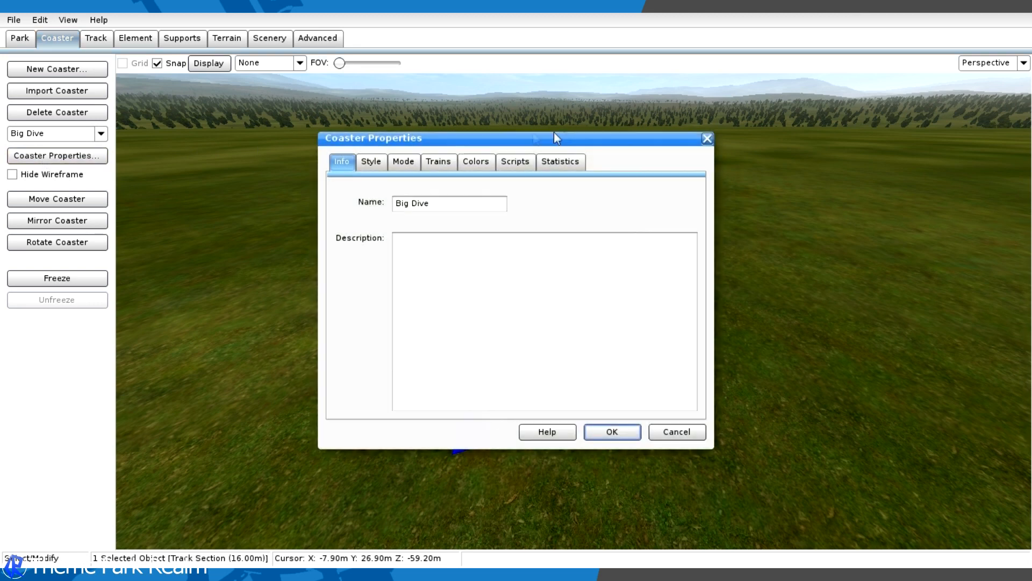
click(370, 162)
scroll(385, 237, down, 8)
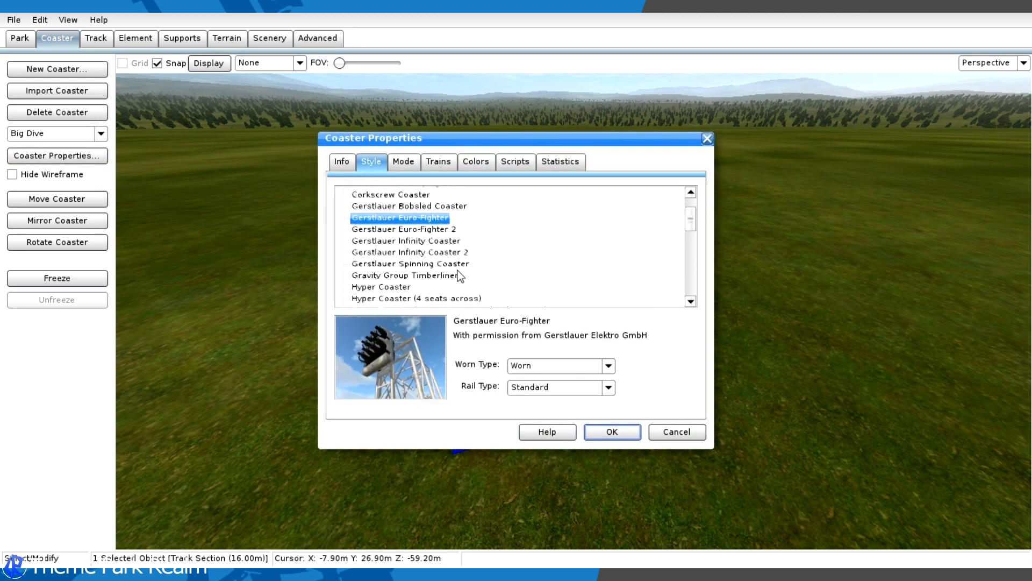
click(383, 230)
click(402, 273)
scroll(396, 275, down, 4)
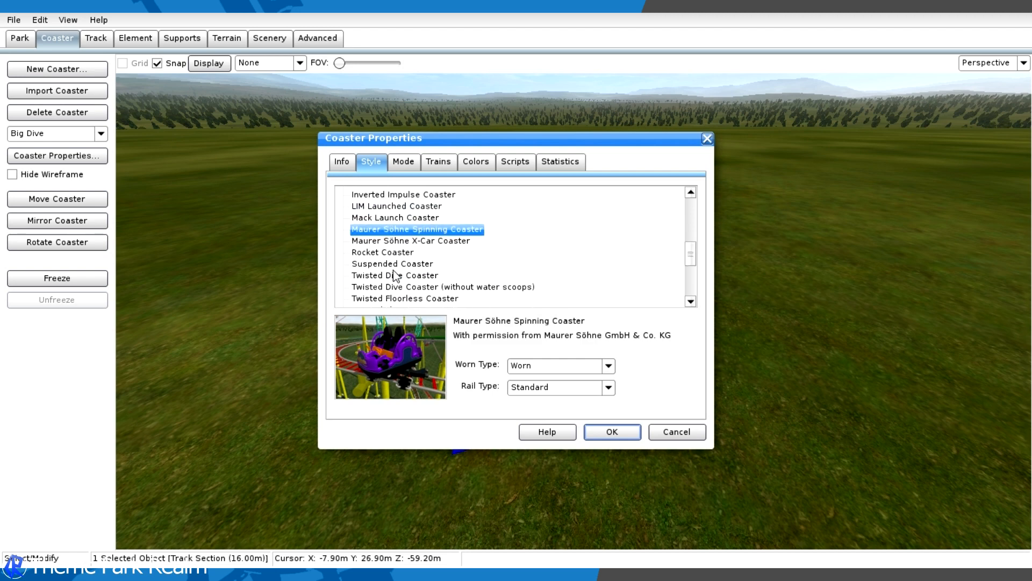
click(393, 268)
scroll(402, 277, down, 5)
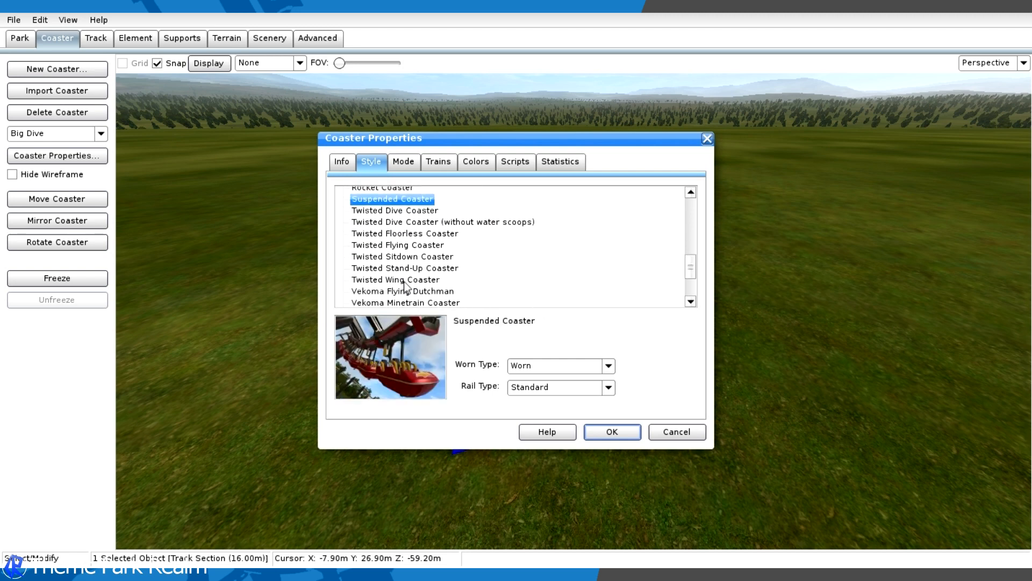
click(407, 268)
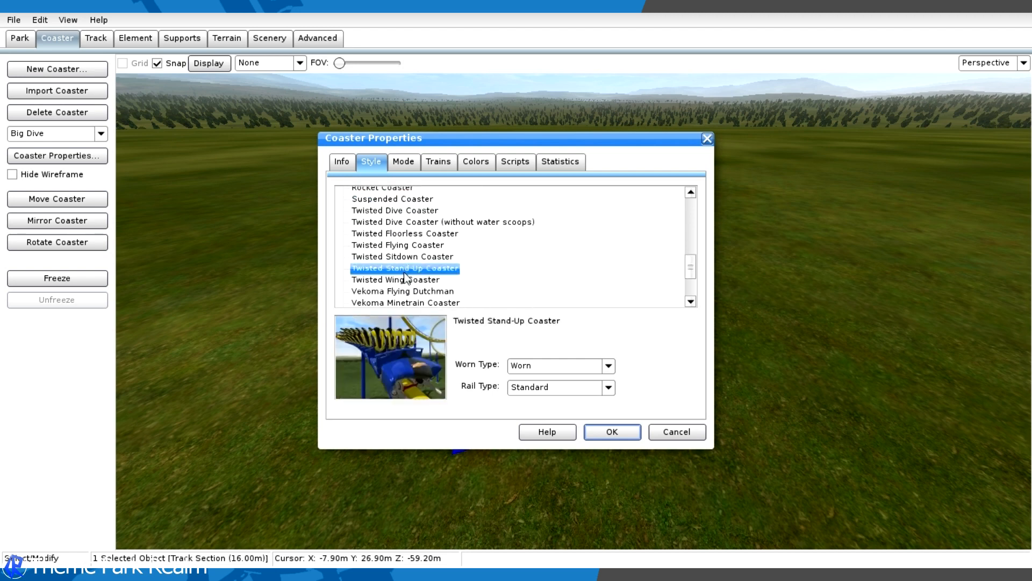
click(414, 221)
click(409, 211)
click(407, 222)
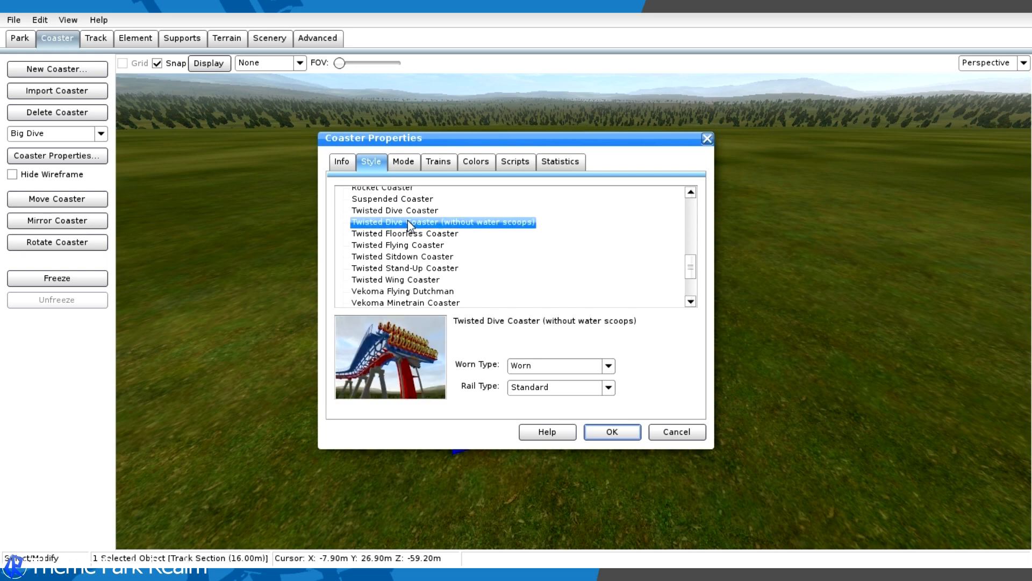
click(418, 210)
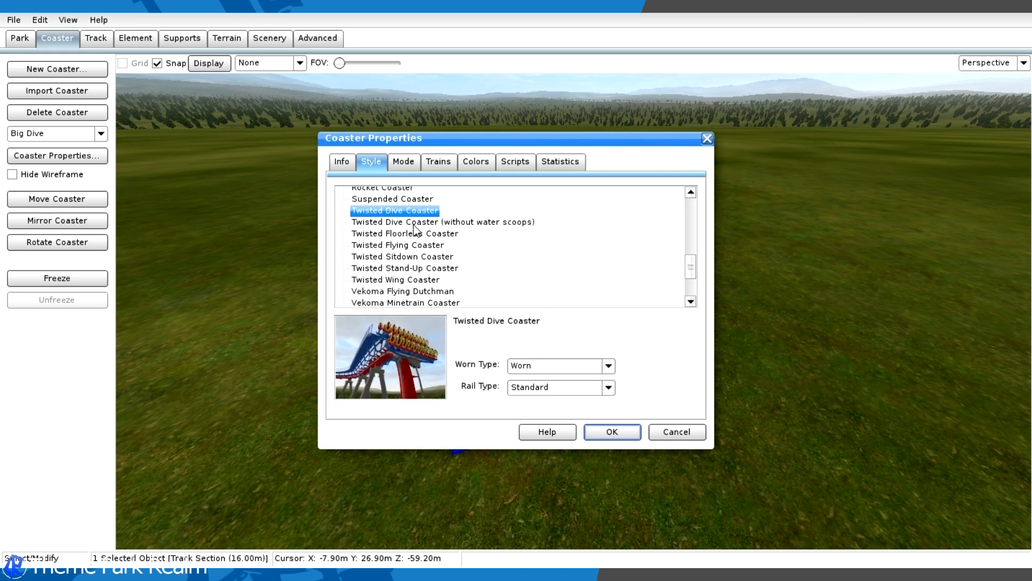
click(414, 223)
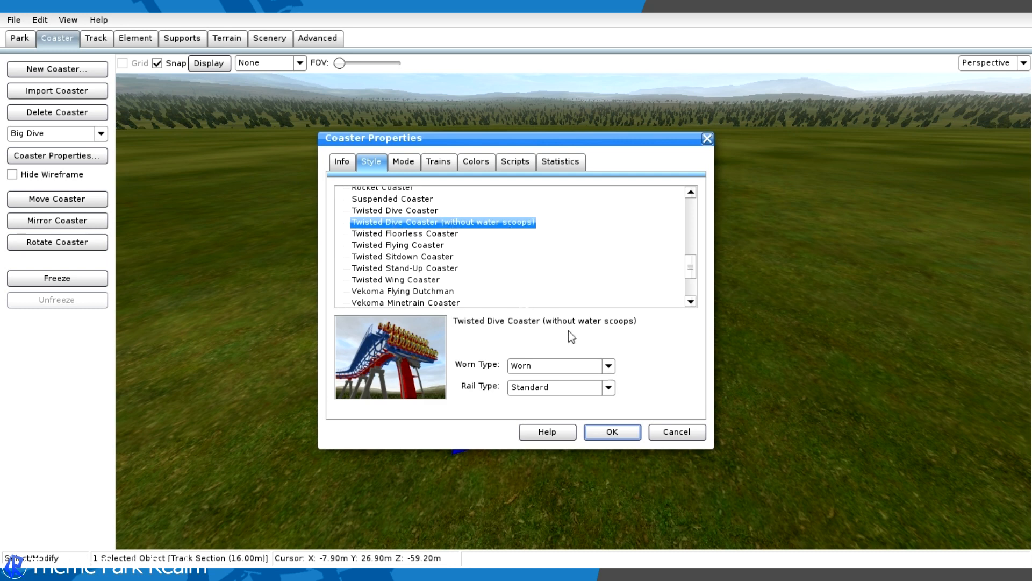
- Choose the Worn wear type and Standard rail type for Big Dive, and apply the coaster properties
click(570, 388)
click(503, 393)
click(559, 368)
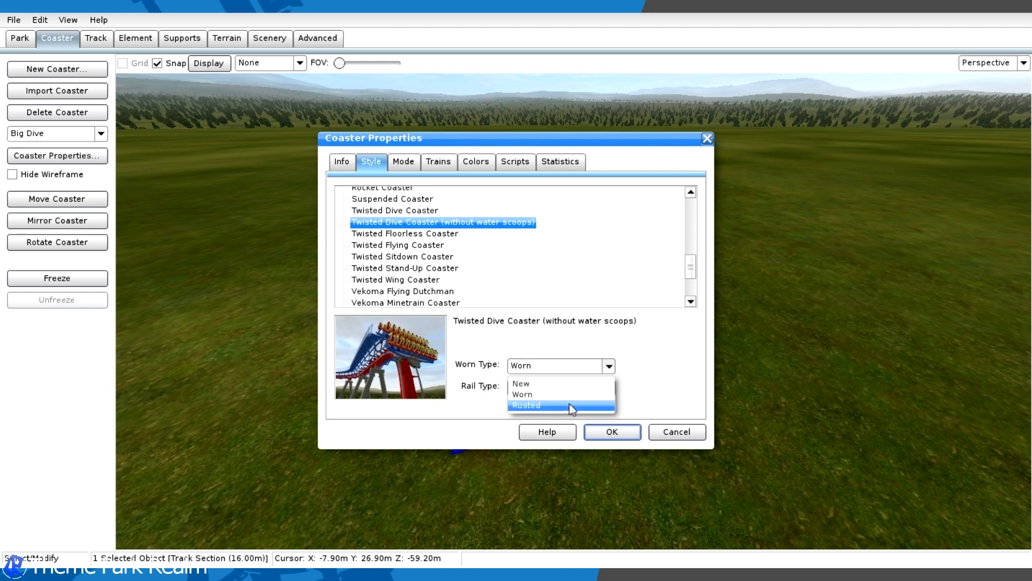
click(570, 398)
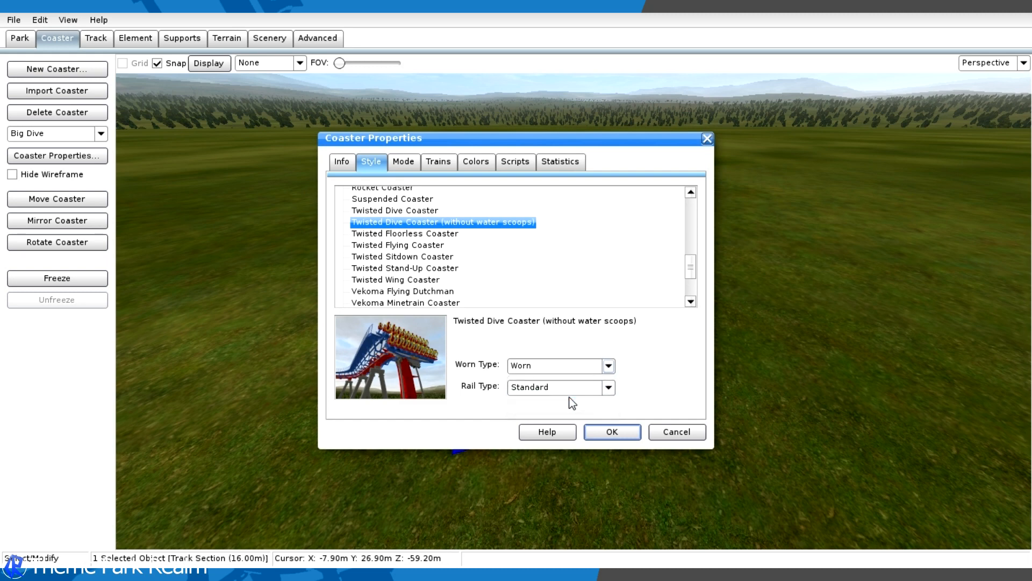
click(569, 387)
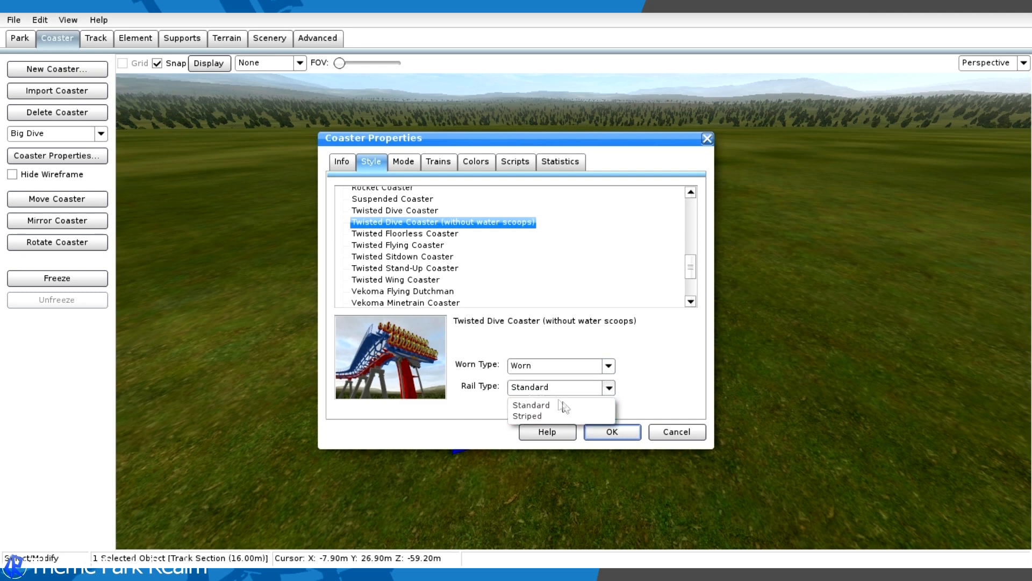
click(544, 405)
click(546, 388)
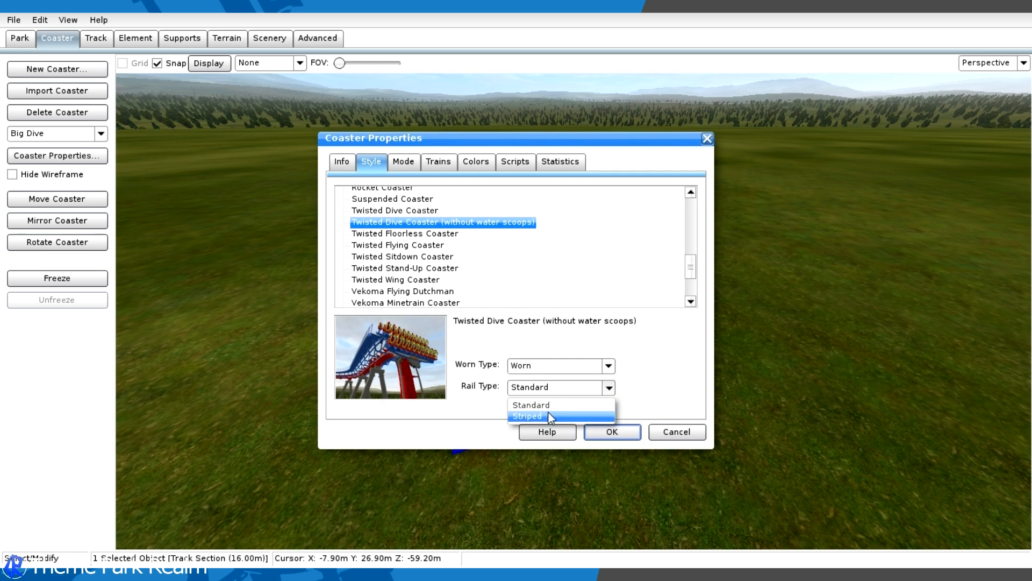
click(543, 408)
click(614, 435)
- In the top view, move the vertex at the track's -X end outward so the straight track is about 23 m long
middle_drag(643, 383, 127, 384)
click(656, 237)
click(996, 63)
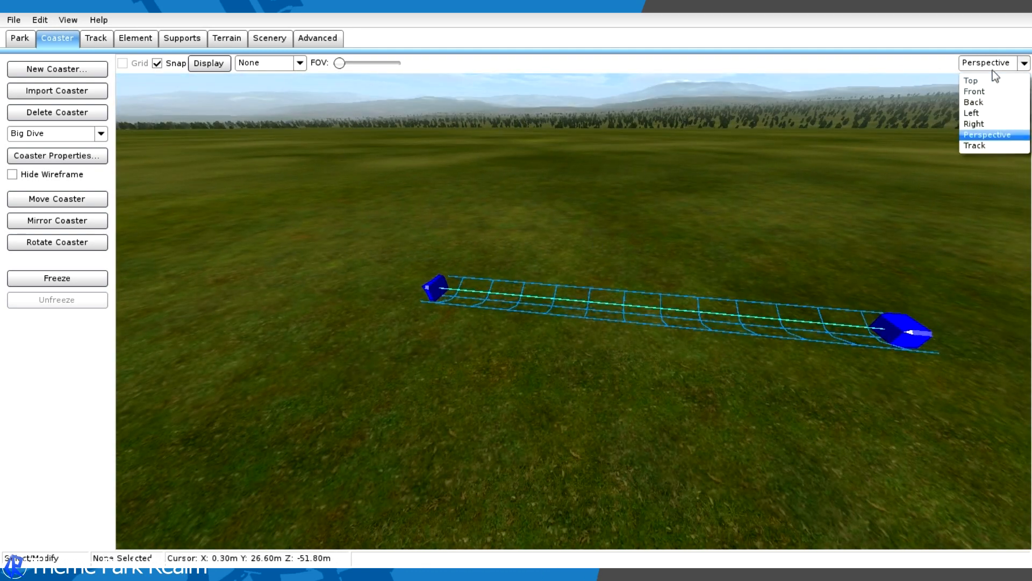
click(989, 76)
scroll(710, 217, down, 3)
right_drag(660, 185, 860, 194)
scroll(718, 227, up, 5)
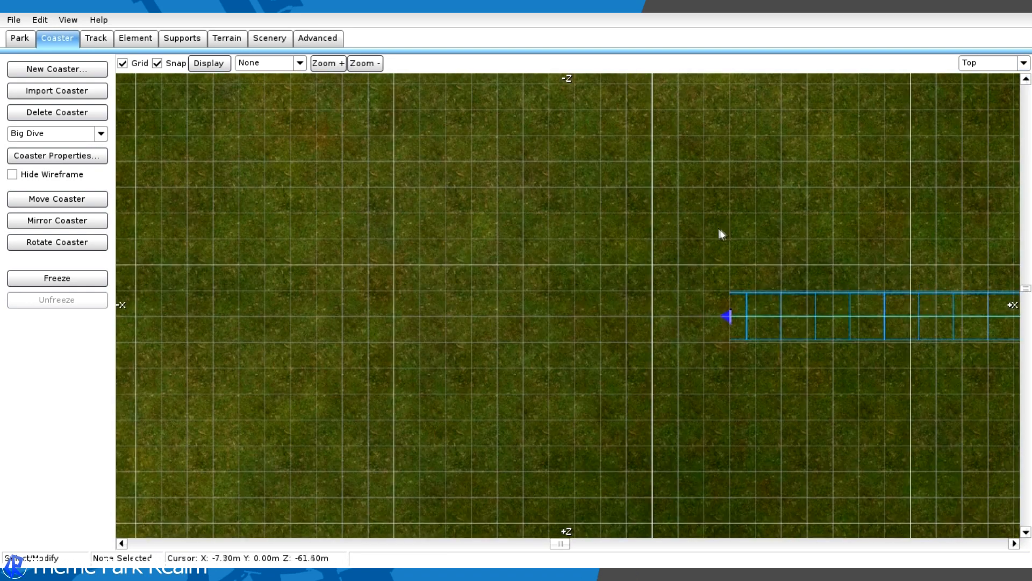
drag(801, 321, 553, 322)
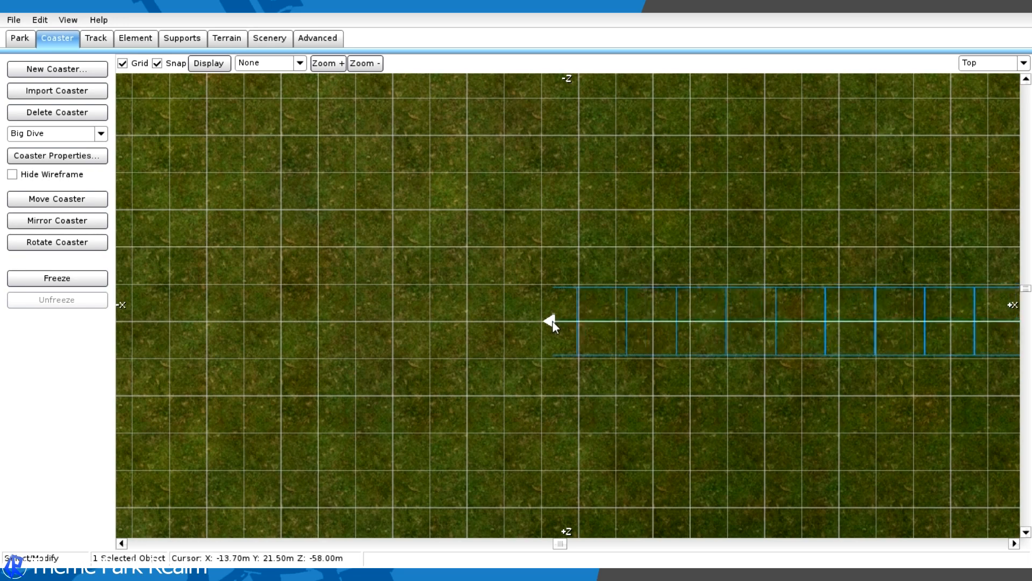
scroll(653, 244, down, 4)
right_drag(871, 212, 653, 227)
scroll(656, 230, up, 2)
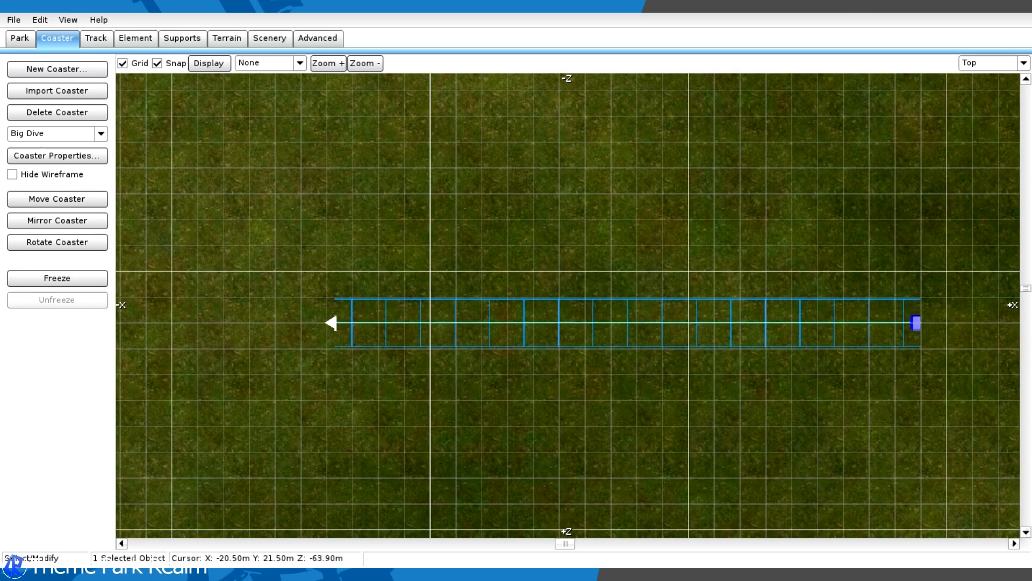
- Add two type separators to the straight track, about 11 m apart, leaving a middle section between them
click(86, 41)
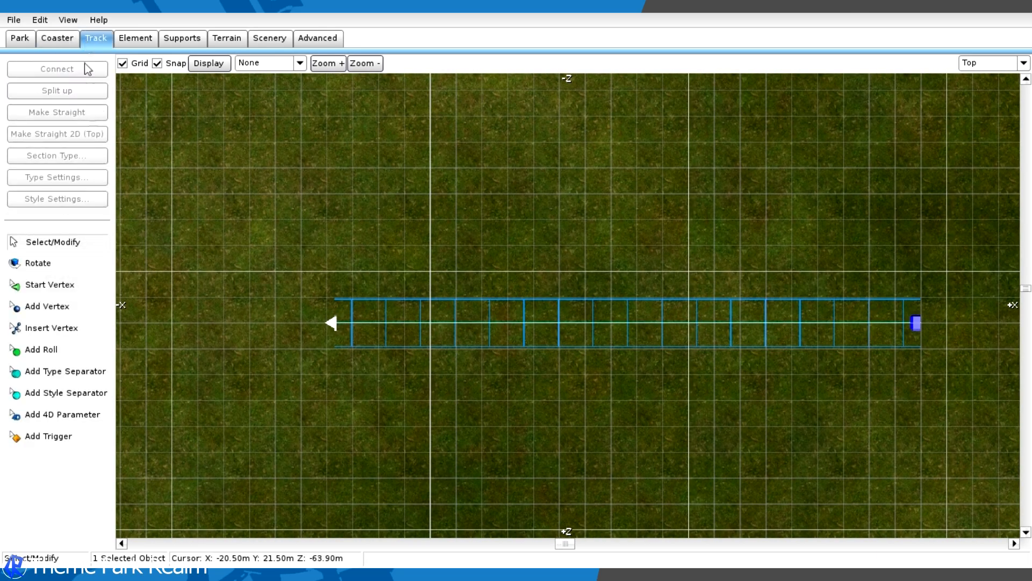
click(75, 373)
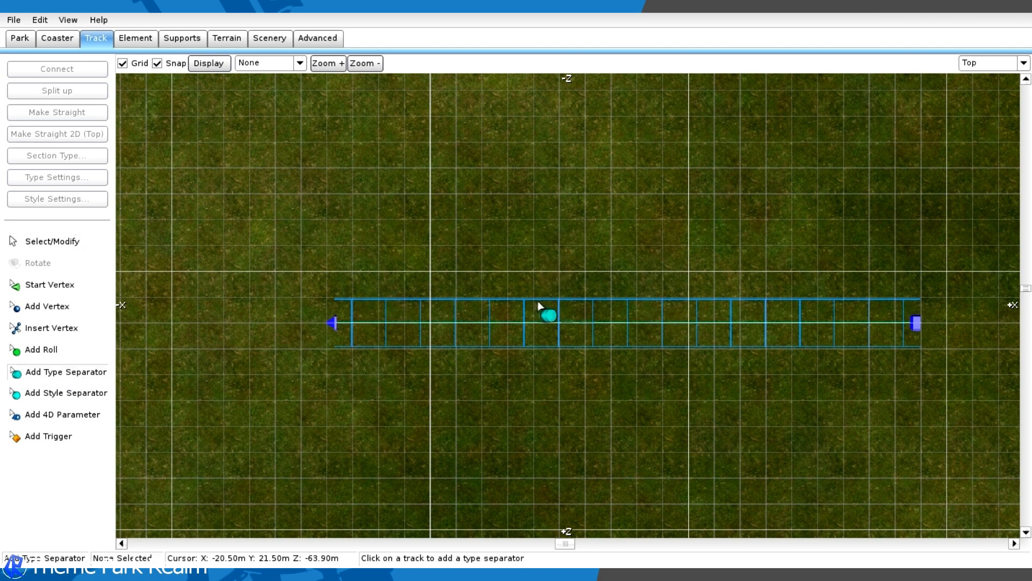
click(428, 319)
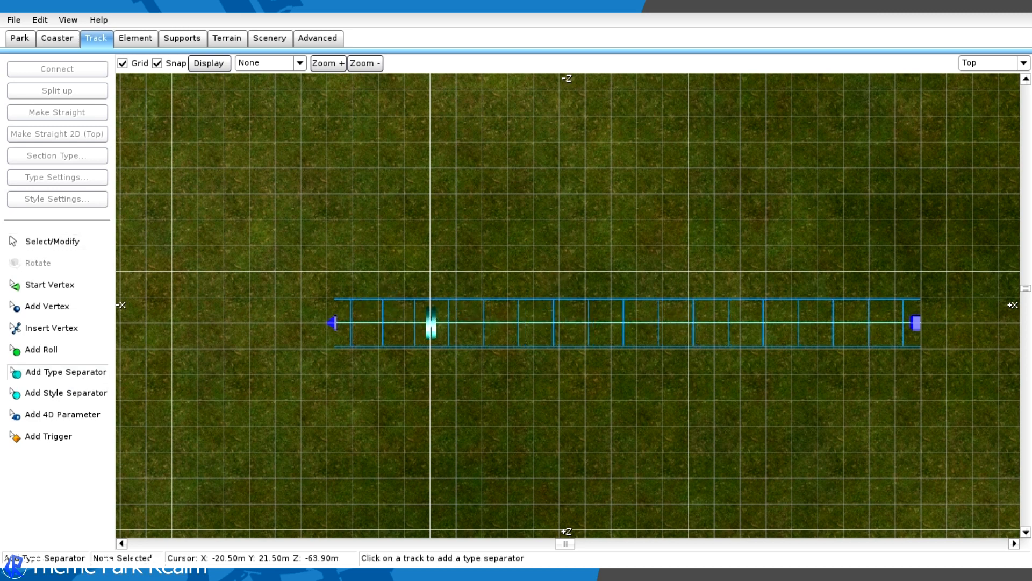
click(710, 324)
- Select the track section between the two separators and set its section type to Station
click(52, 241)
click(595, 319)
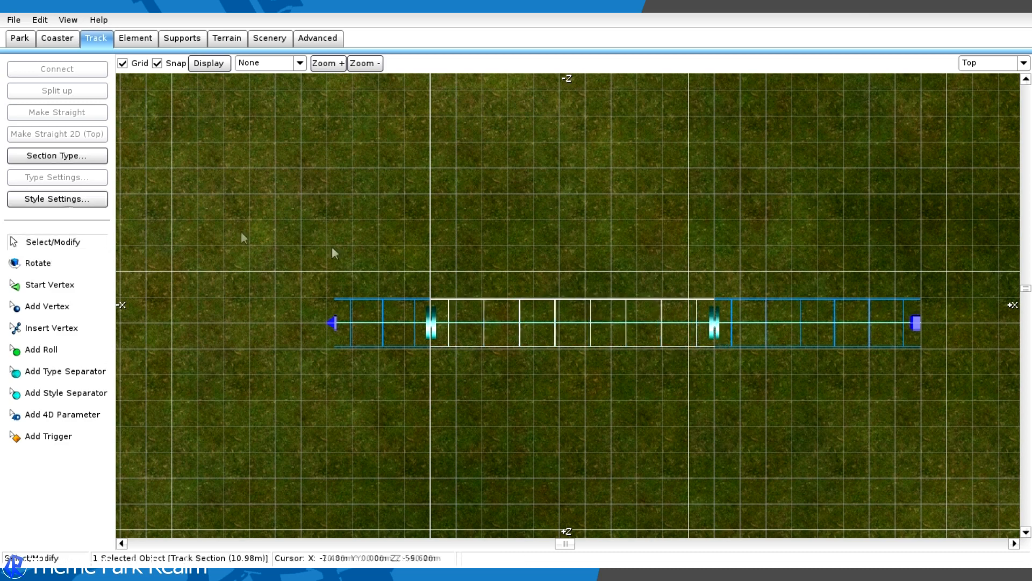
click(41, 156)
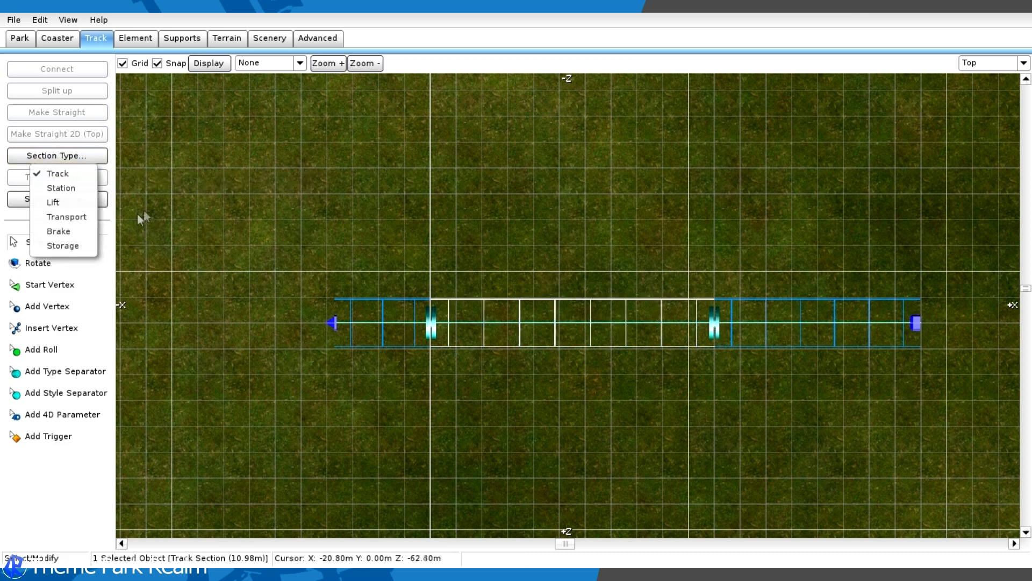
click(13, 221)
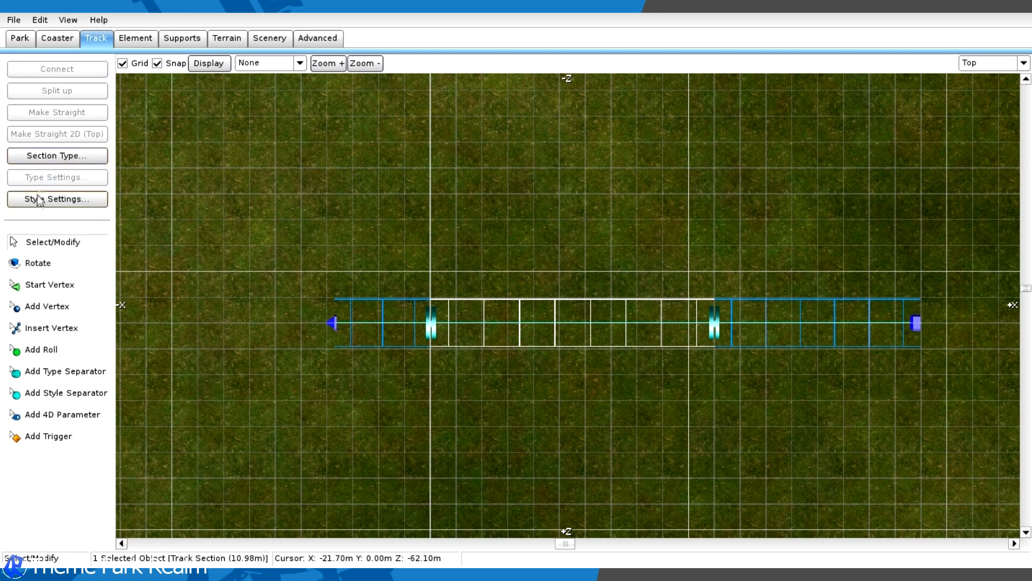
double_click(540, 300)
click(631, 99)
click(65, 160)
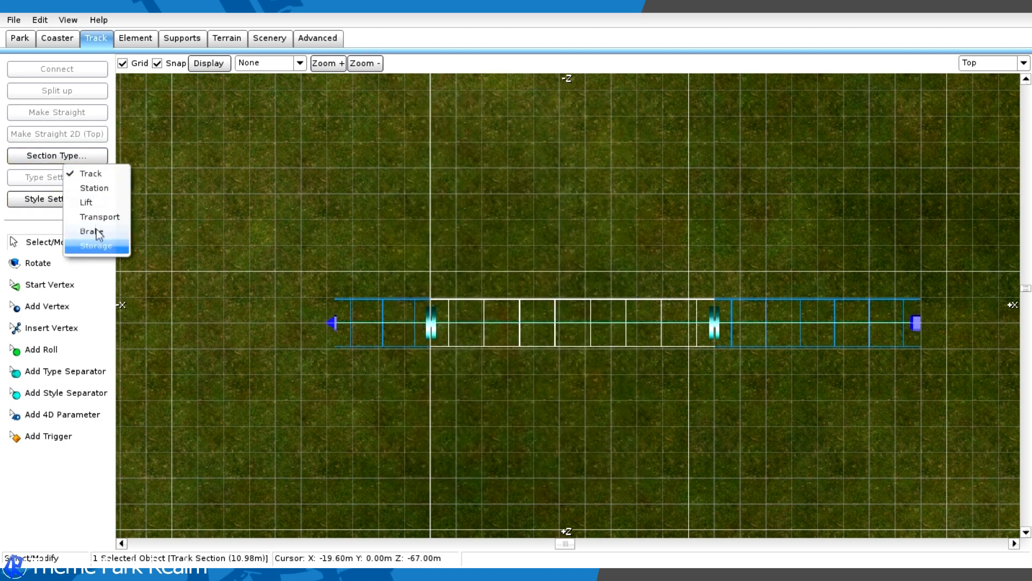
click(94, 188)
- Move the +X-side type separator outward so the station section is about 15.5 m long, and select the station
click(798, 344)
drag(736, 328, 833, 347)
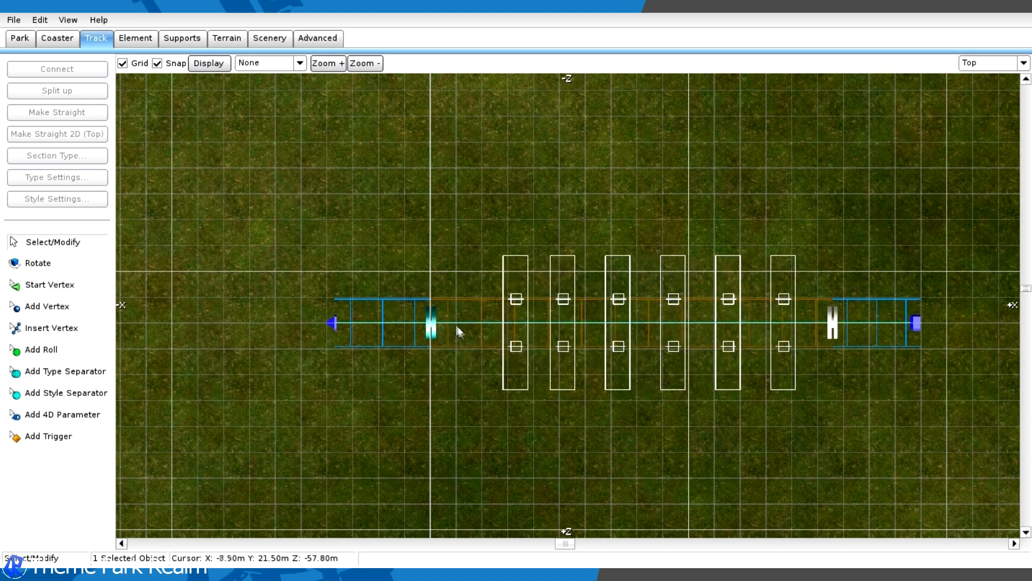
click(476, 301)
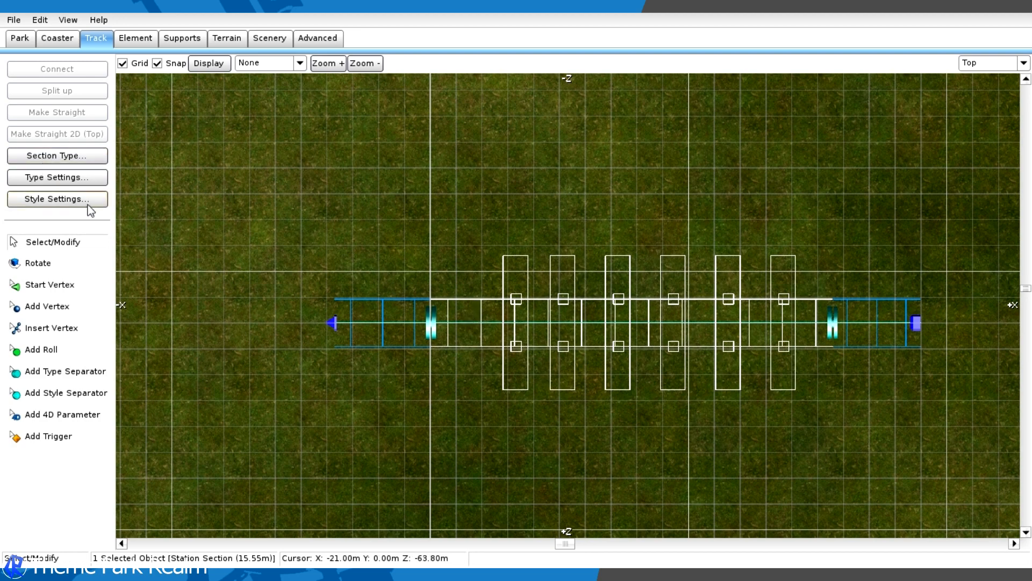
- Configure Big Dive with 5 trains and 2 cars per train in the coaster properties
click(71, 39)
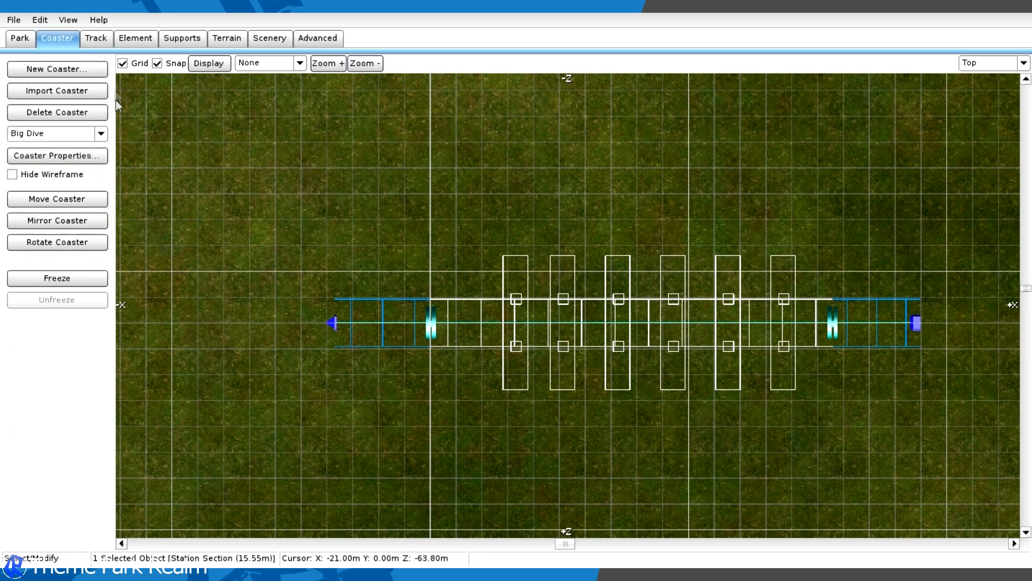
click(57, 155)
click(453, 160)
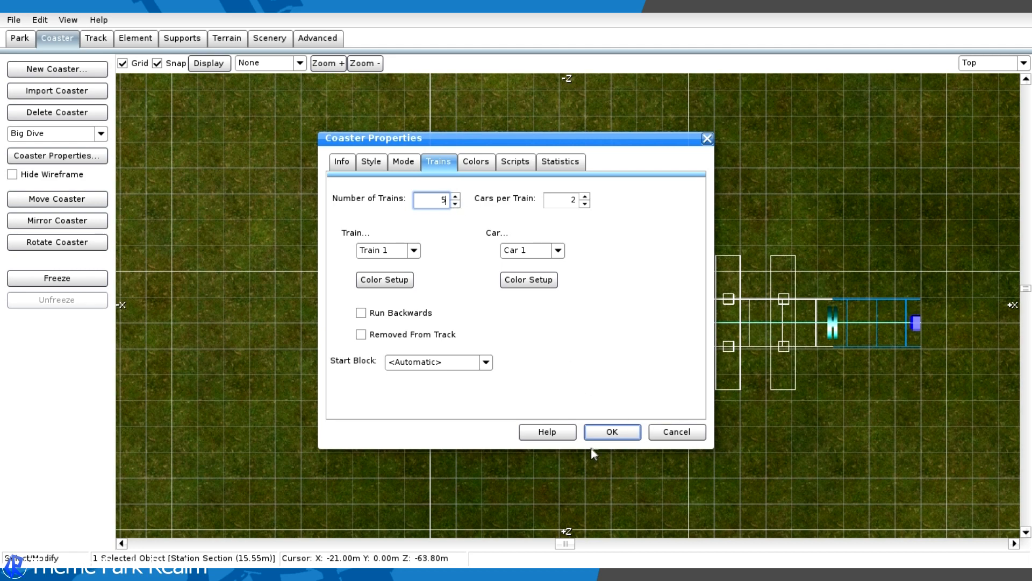
click(605, 434)
- Reopen Big Dive's train settings, lower the number of trains, and apply the change
click(91, 156)
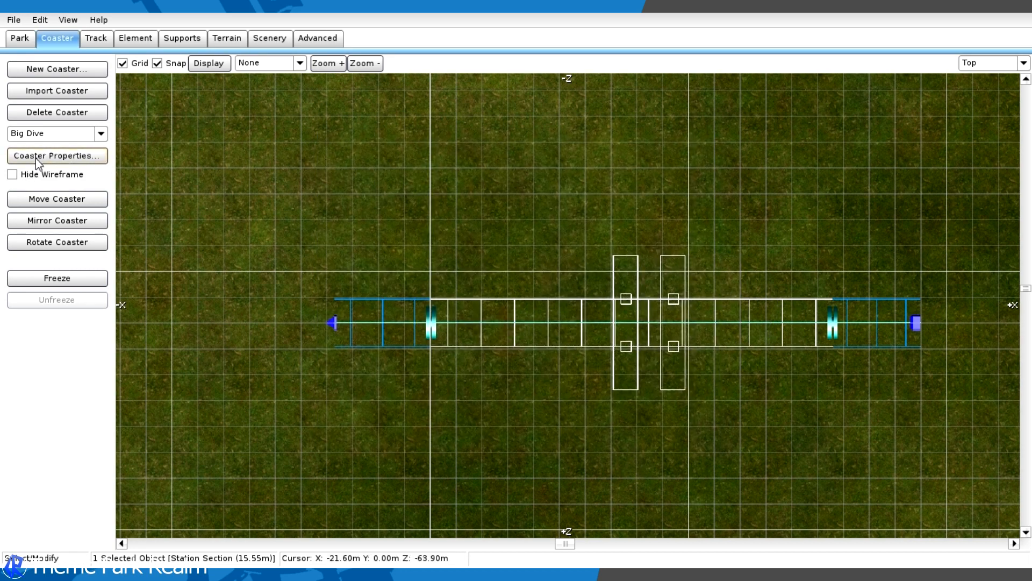
click(453, 167)
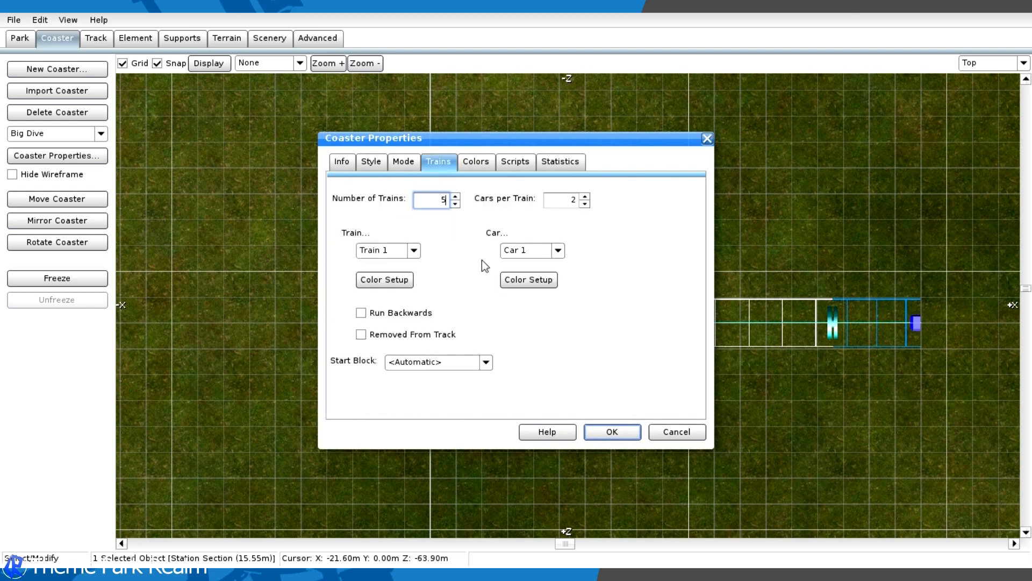
click(455, 204)
click(610, 432)
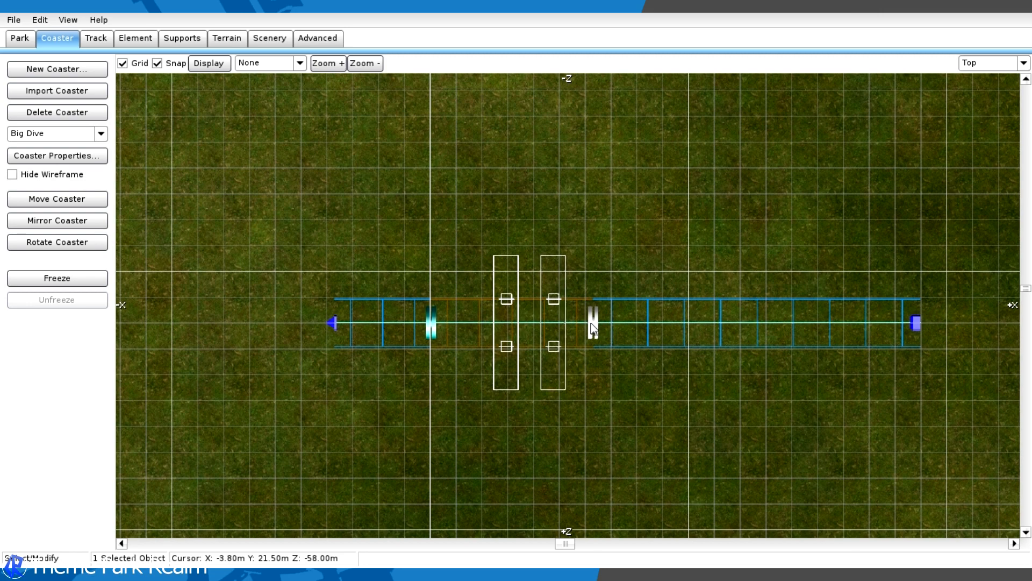
- Reposition both type separators so the station section around the two-car train is about 8 m long
drag(469, 327, 466, 328)
drag(592, 325, 672, 330)
- Add a vertex about 3 m beyond the track's +X end, continuing the track in a straight line
right_drag(724, 266, 379, 262)
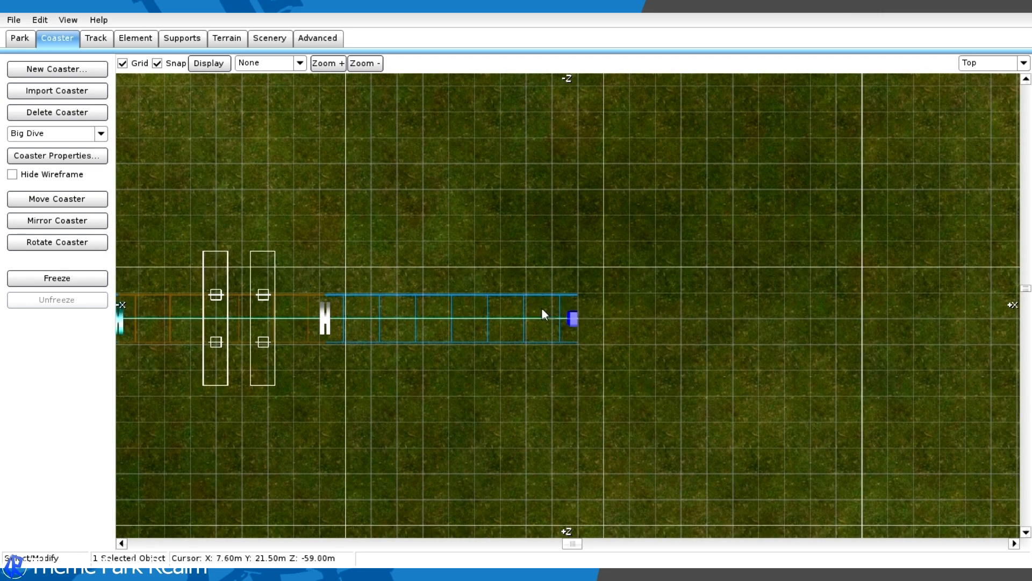
right_drag(555, 306, 390, 302)
click(99, 39)
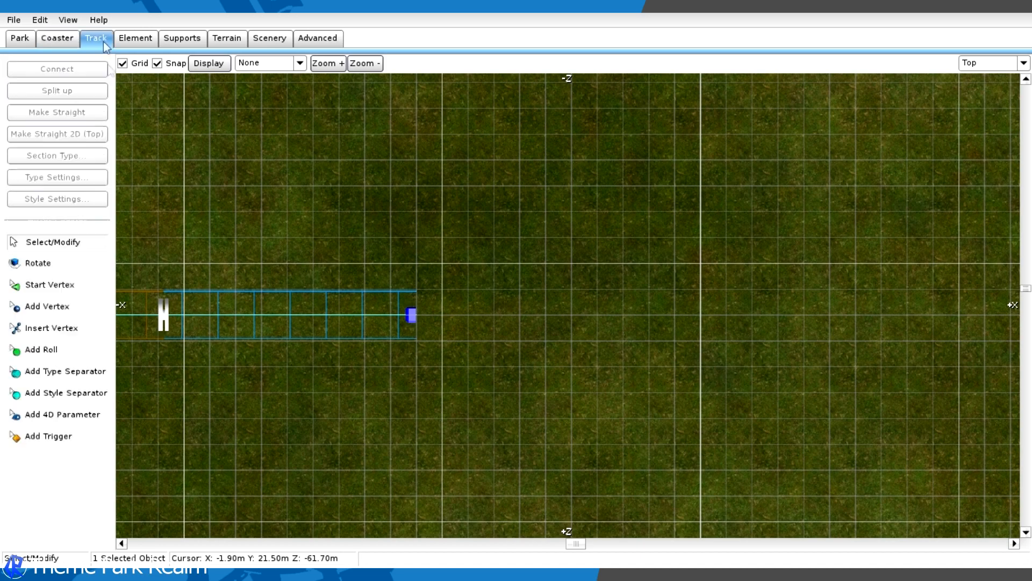
click(48, 306)
right_drag(549, 267, 618, 229)
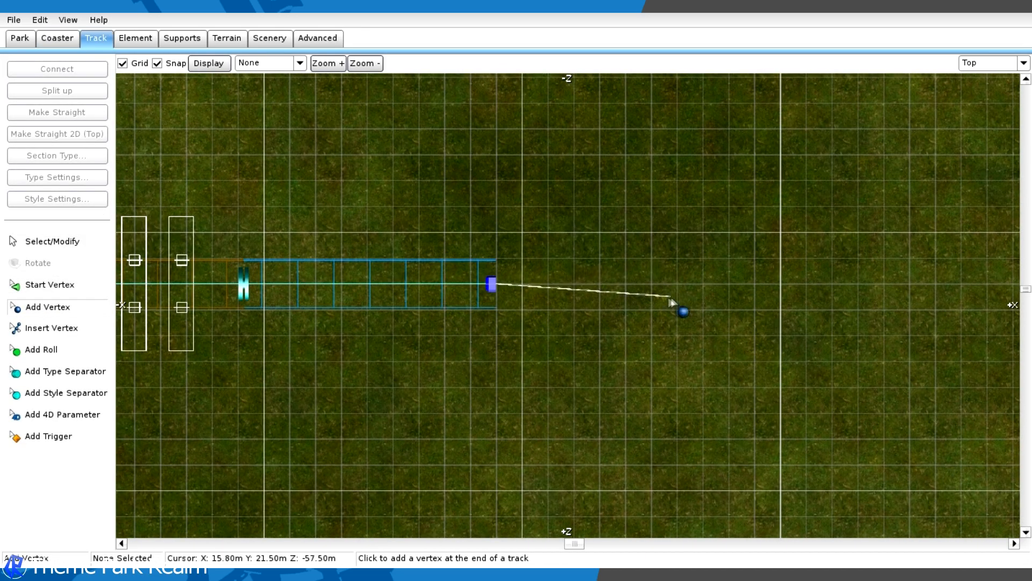
click(578, 282)
- Move the station's +X-side type separator outward to lengthen the station section to about 16 m
scroll(434, 266, down, 4)
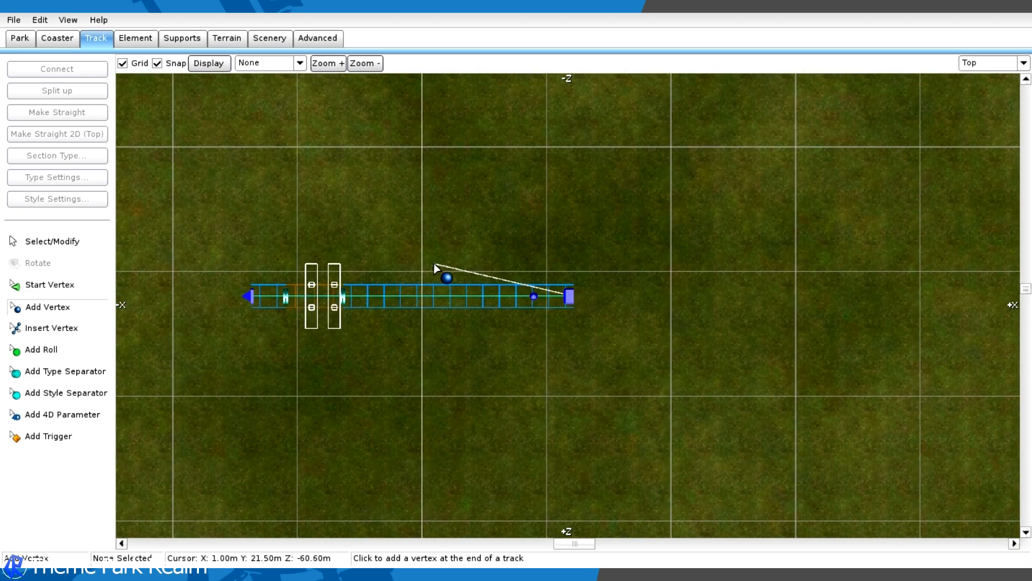
click(54, 241)
scroll(339, 299, up, 1)
drag(299, 293, 471, 315)
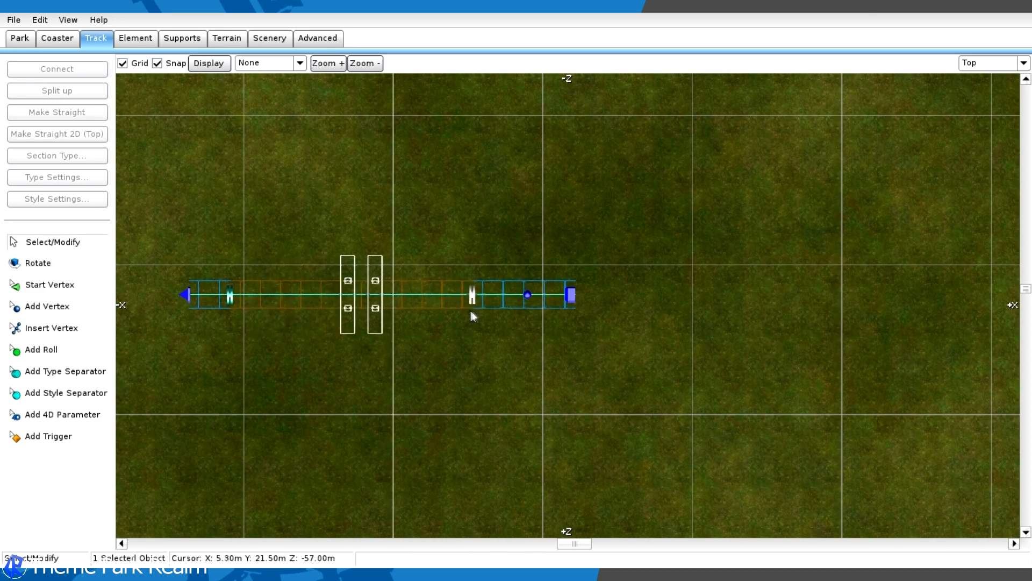
- Move the type separators inward so the station section around the two-car train is about 7 m long
drag(228, 295, 363, 299)
drag(590, 209, 399, 242)
drag(456, 304, 517, 293)
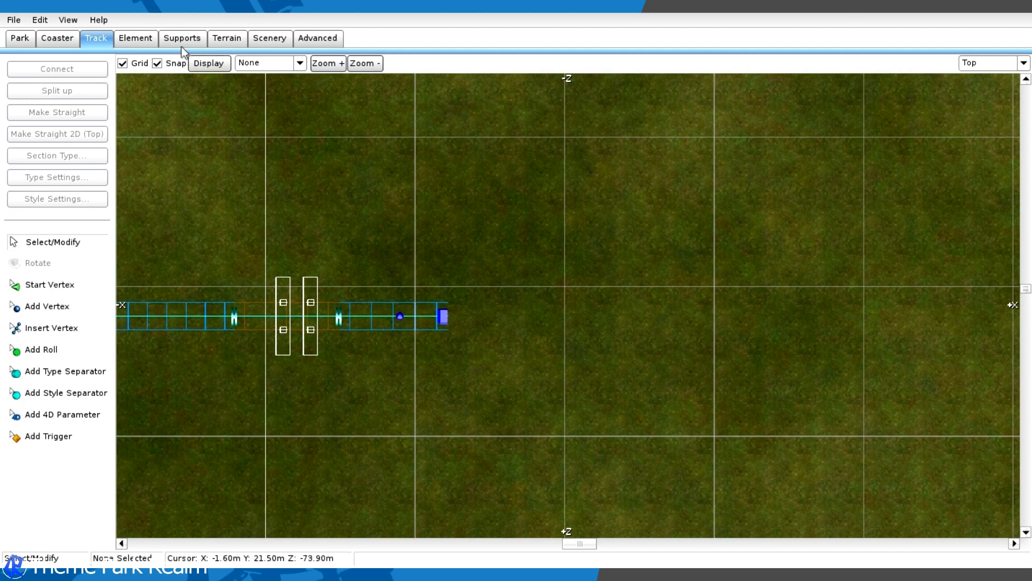
- Place a transfer table about 10 m beyond the station track's +X end
click(128, 40)
click(68, 134)
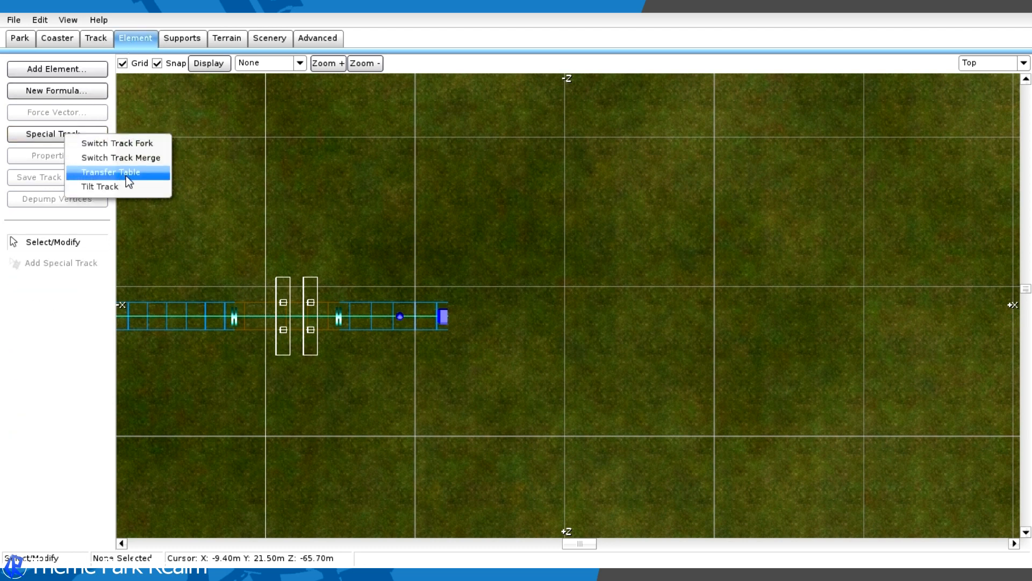
click(124, 172)
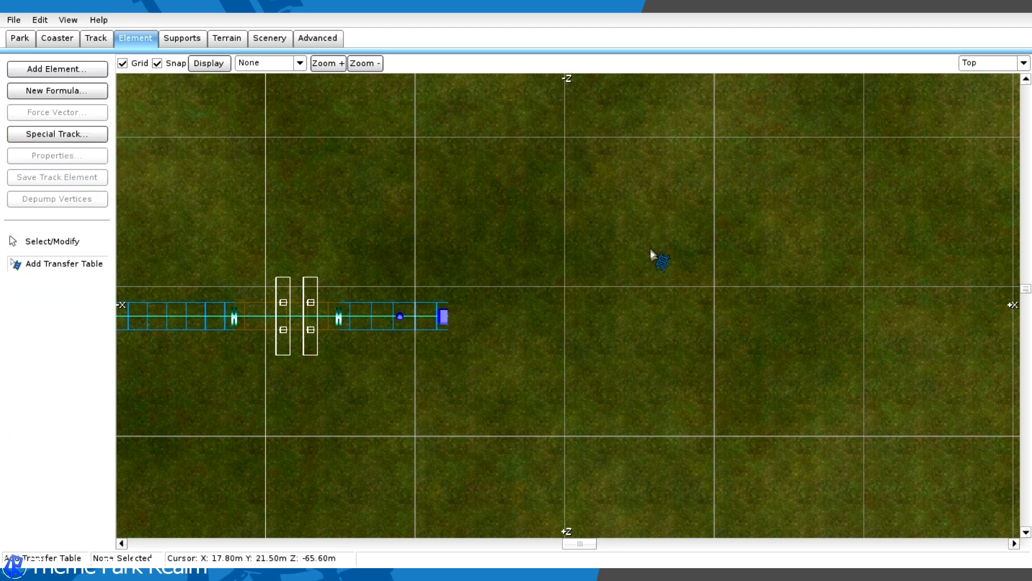
click(596, 294)
click(596, 295)
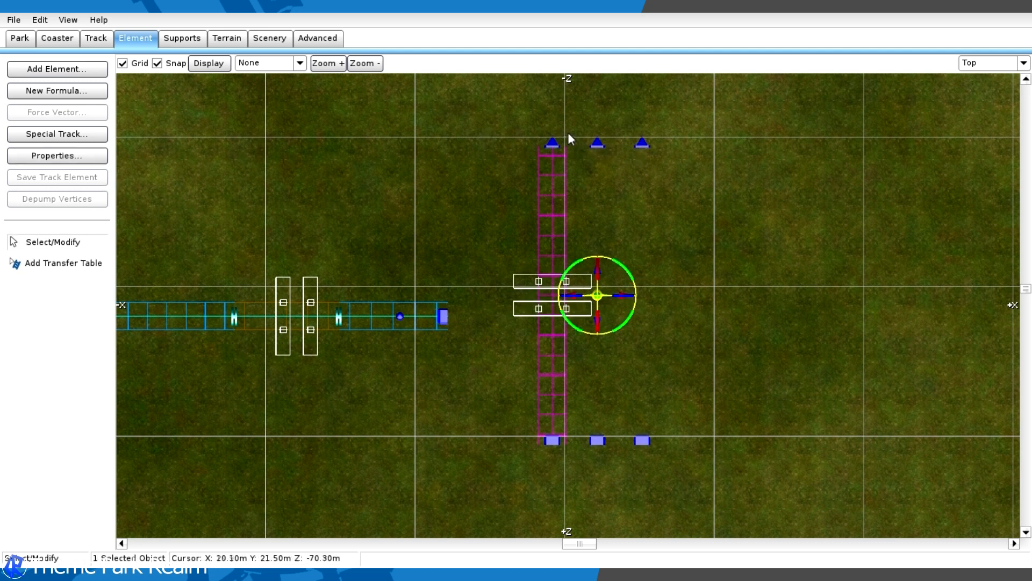
- Set the transfer table to 2 tracks with a distance of 10 m between them
double_click(596, 294)
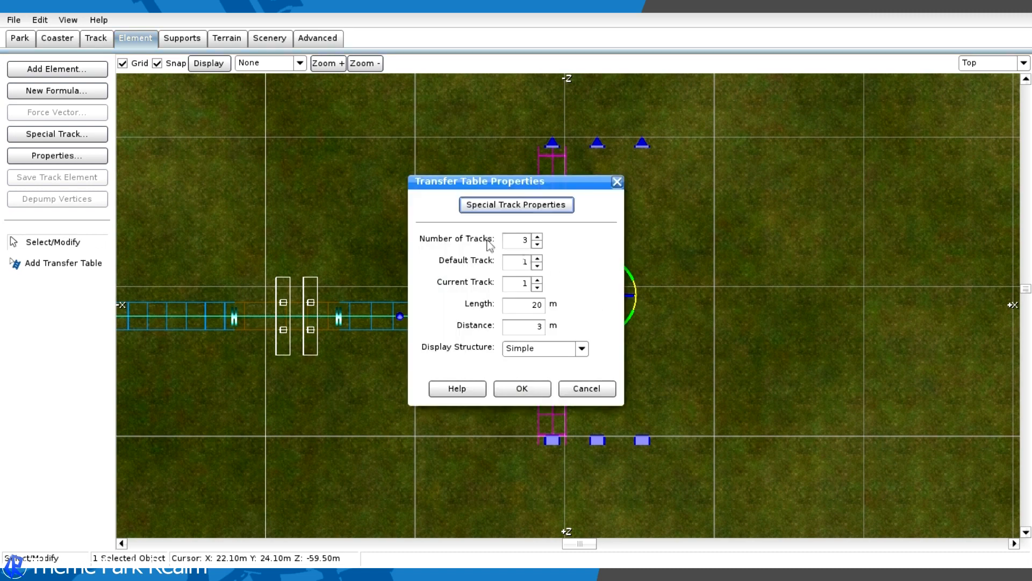
click(537, 244)
click(524, 327)
key(BackSpace)
text(10)
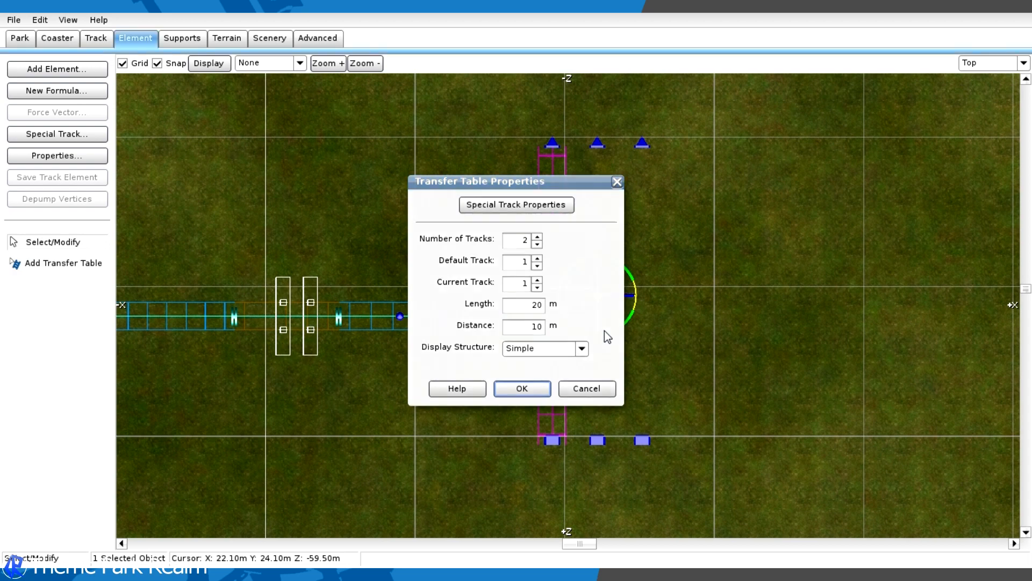
key(Return)
- Set the transfer table's length to 5 m
double_click(599, 289)
double_click(536, 305)
text(5)
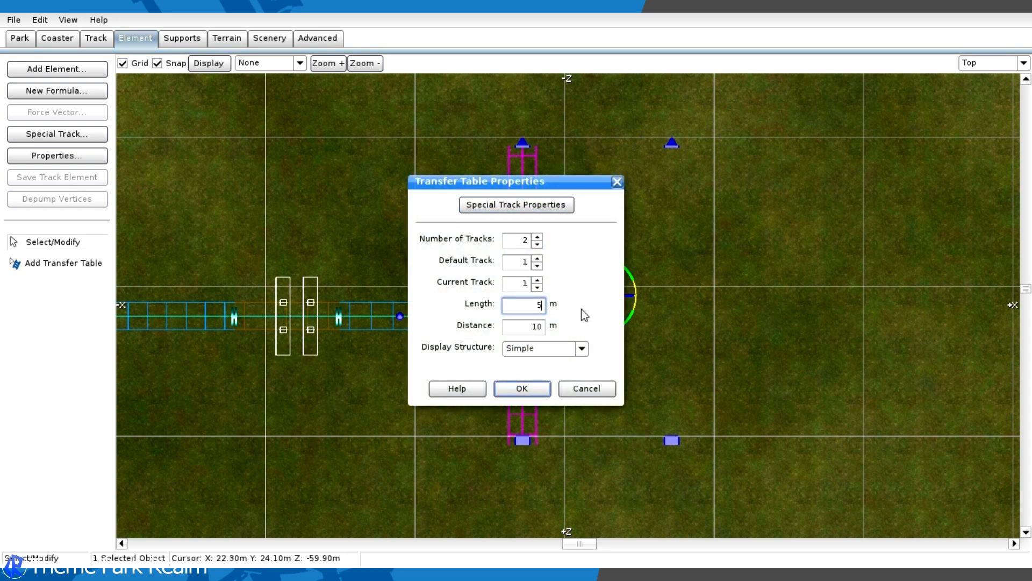
key(Return)
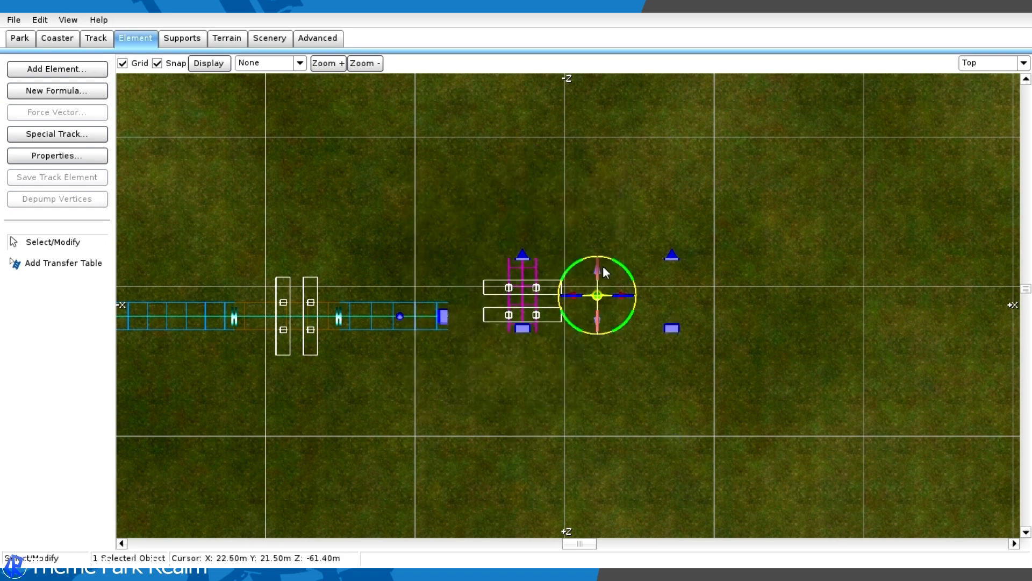
- Rotate the transfer table 90 degrees counter-clockwise and line its first track up just beyond the station track's +X end
drag(619, 268, 791, 312)
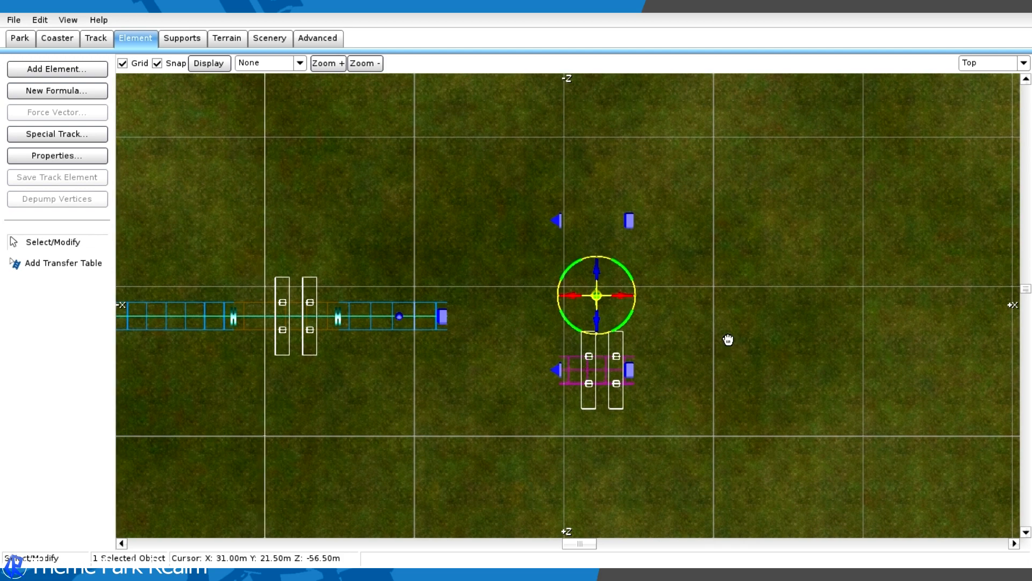
scroll(727, 338, up, 3)
right_drag(727, 338, 815, 298)
drag(678, 254, 705, 268)
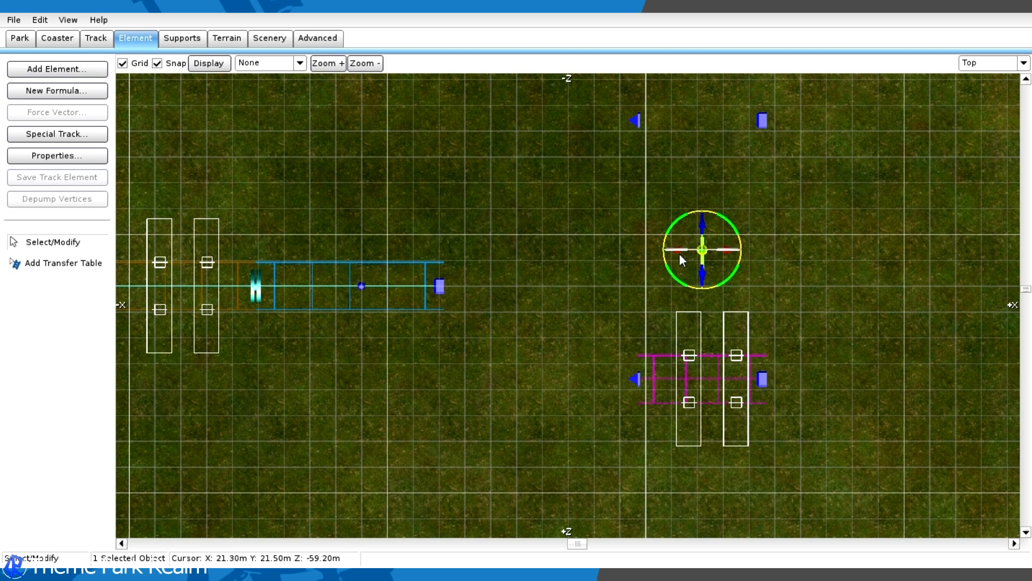
drag(682, 256, 515, 268)
drag(541, 231, 541, 137)
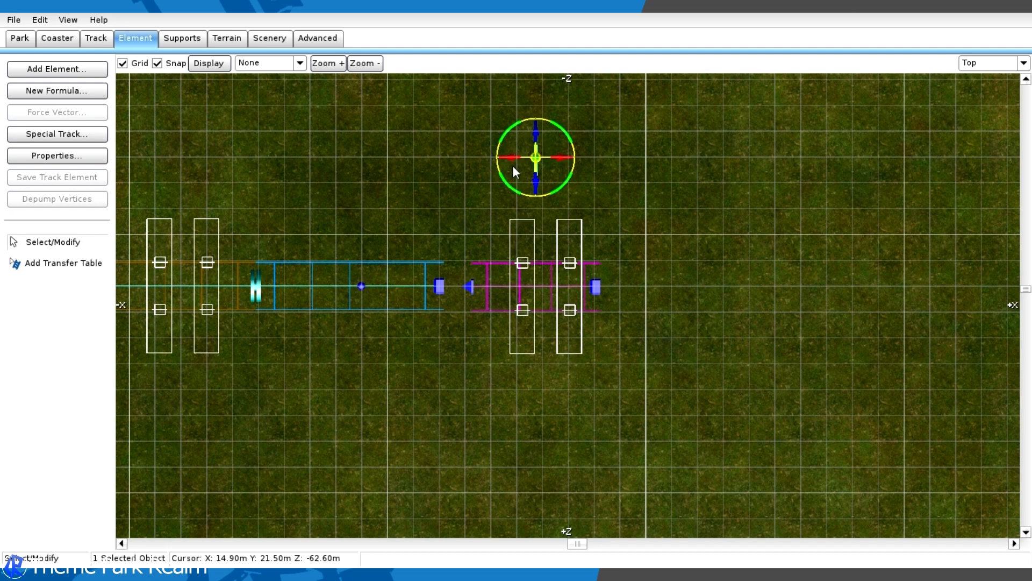
drag(514, 162, 503, 163)
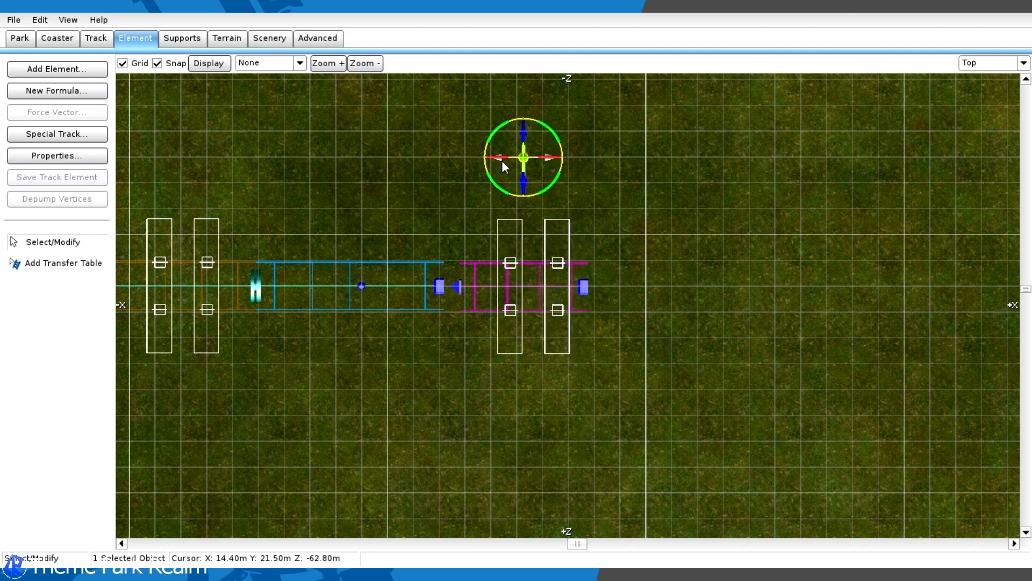
- In the front view, select the whole station track and raise it 0.5 m to a height of 22 m
click(968, 62)
click(981, 98)
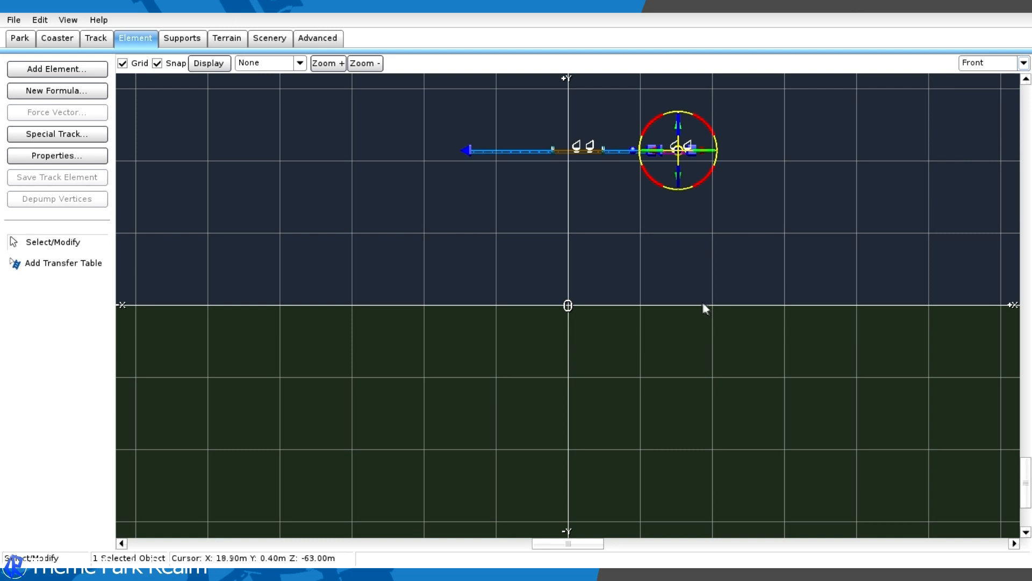
right_drag(732, 220, 710, 338)
scroll(764, 242, up, 8)
right_drag(809, 180, 680, 321)
scroll(388, 310, up, 4)
scroll(680, 321, down, 5)
right_drag(420, 257, 576, 259)
right_drag(240, 301, 339, 297)
scroll(337, 295, down, 4)
drag(300, 267, 698, 335)
scroll(777, 295, up, 3)
right_drag(776, 291, 509, 297)
scroll(468, 344, up, 3)
drag(458, 336, 460, 309)
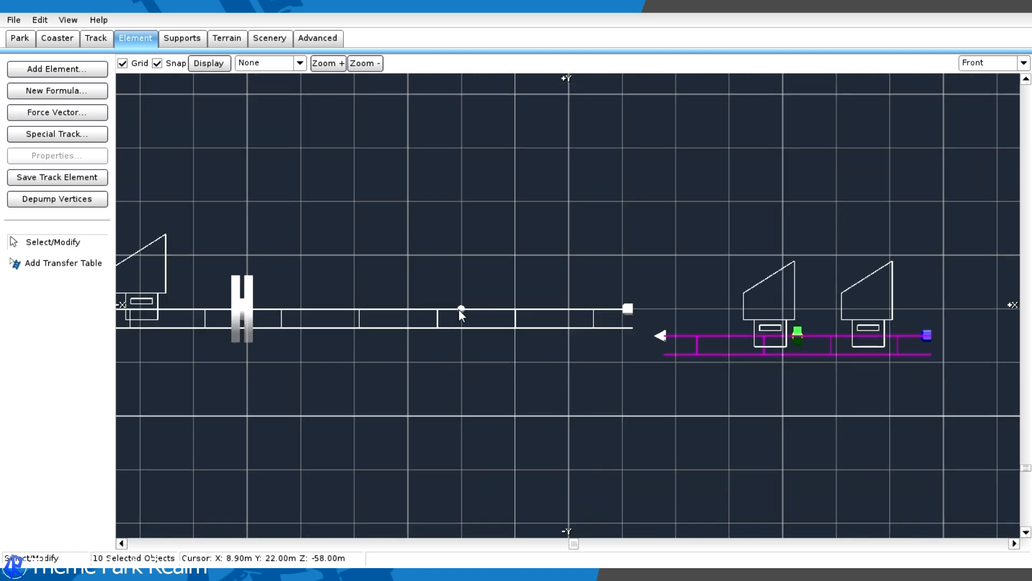
- Raise the transfer table to the station track's height and move it against the track's +X end
click(689, 244)
click(662, 332)
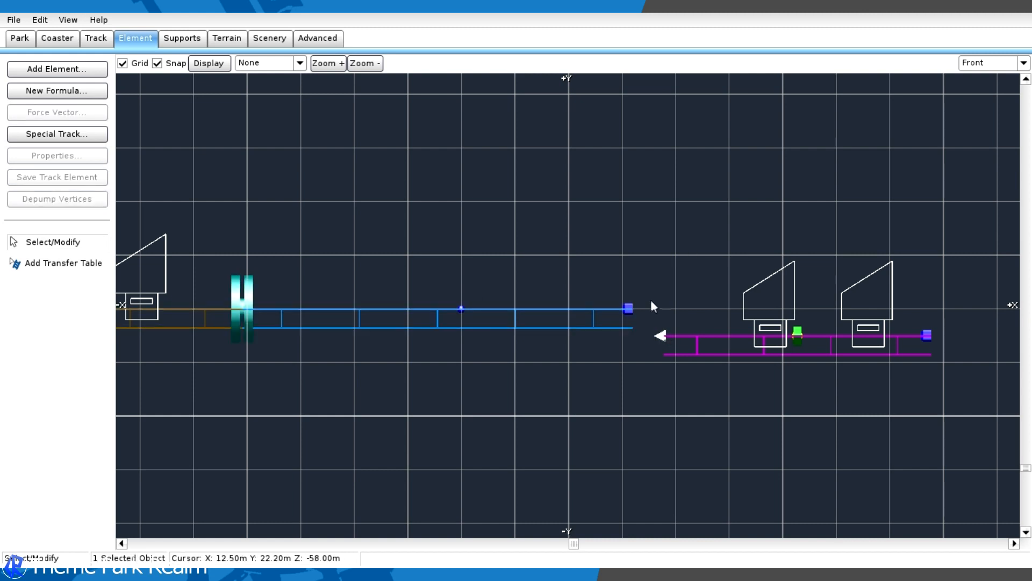
click(803, 332)
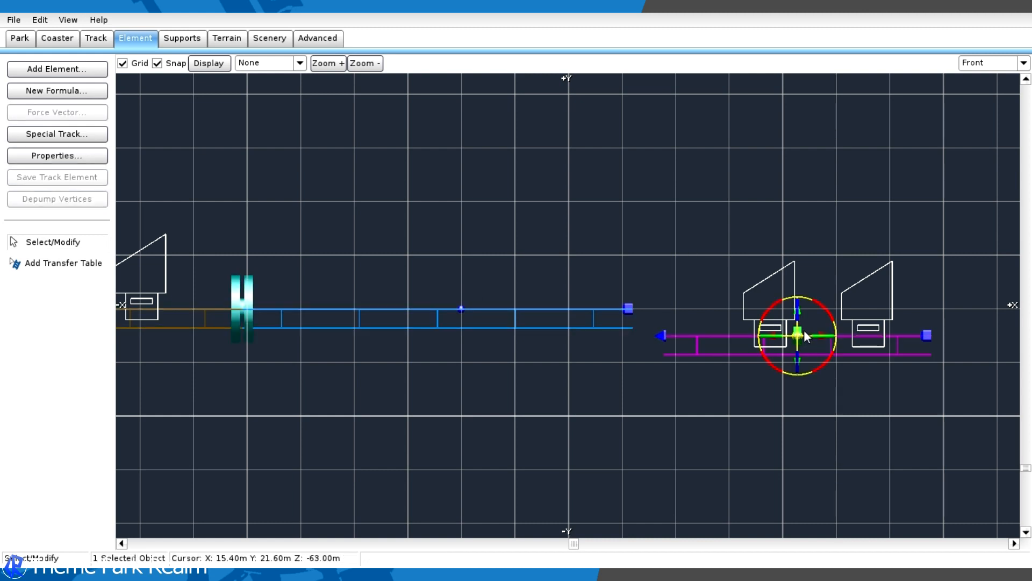
click(804, 308)
click(799, 331)
drag(805, 309, 817, 284)
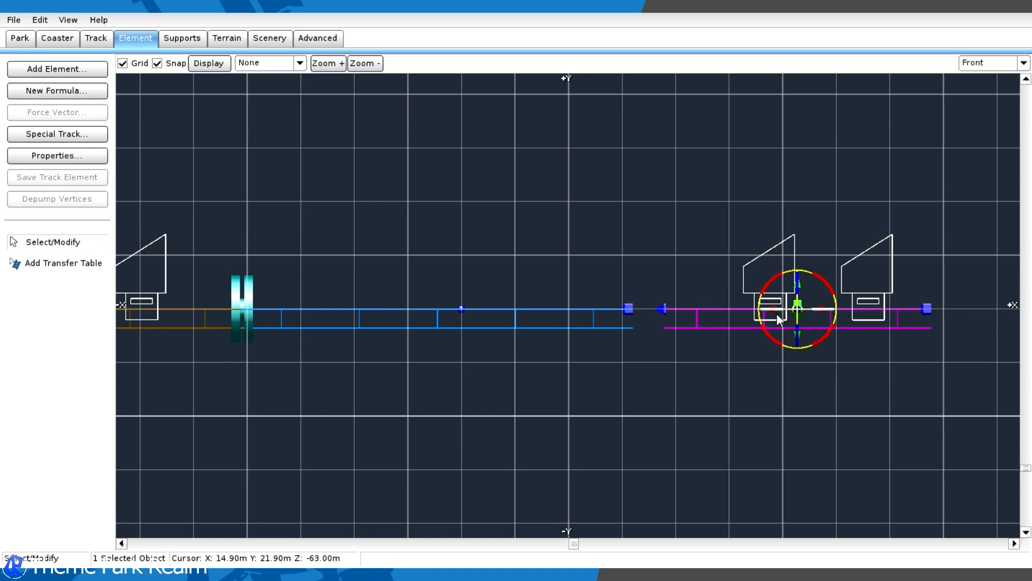
drag(775, 315, 747, 322)
click(781, 194)
- In the top view, nudge the transfer table toward -Z so its first track aligns exactly with the station track
click(973, 70)
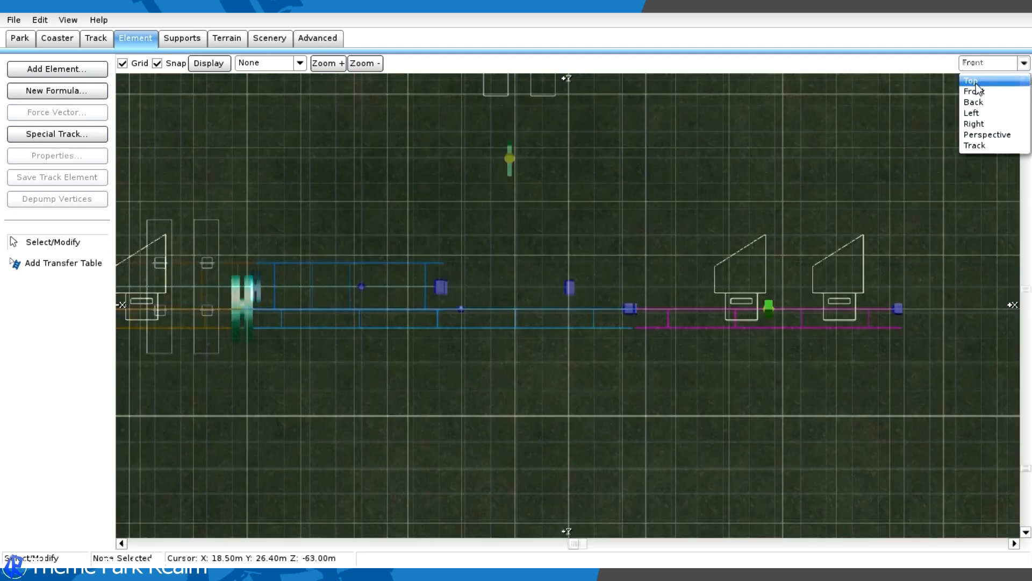
click(978, 81)
scroll(773, 279, up, 2)
right_drag(797, 299, 566, 285)
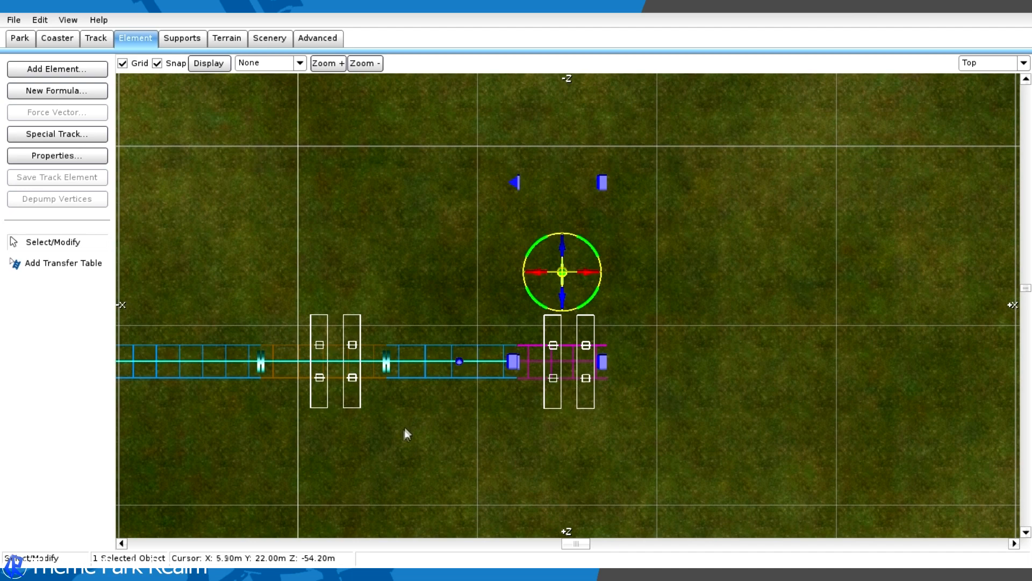
click(517, 362)
scroll(521, 363, up, 5)
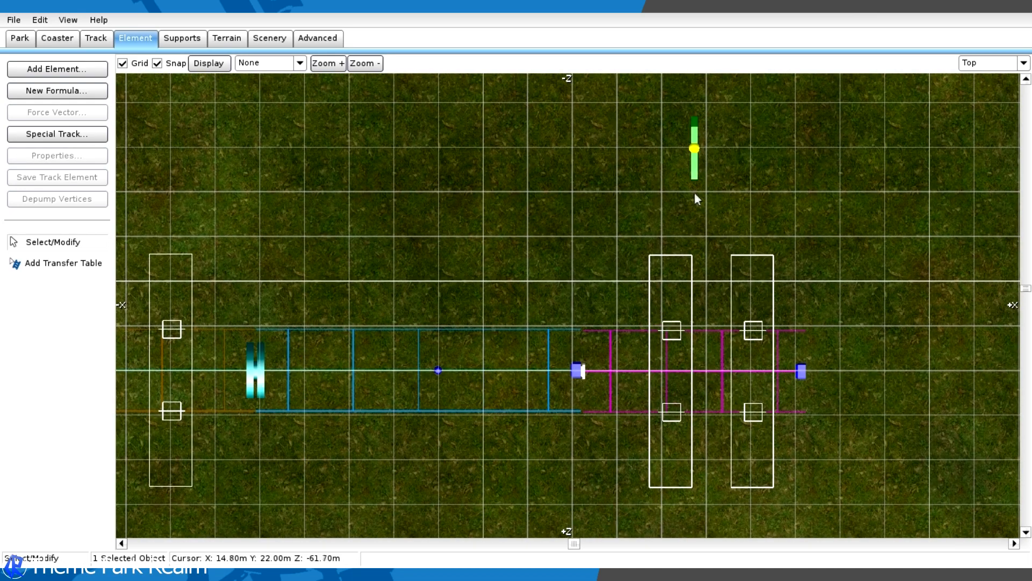
click(695, 150)
drag(700, 121, 700, 119)
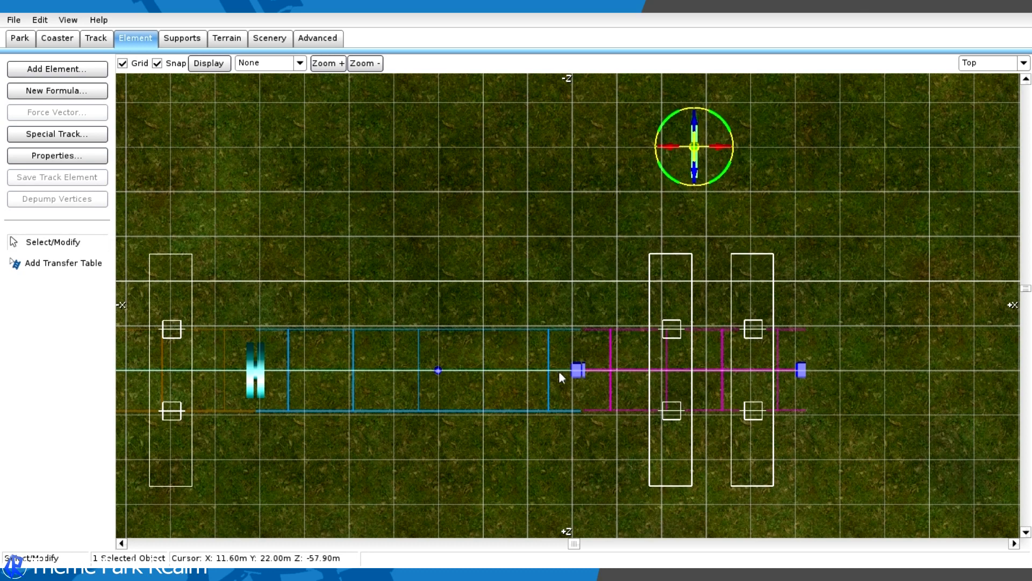
- Connect the station track's +X end vertex to the adjoining end of the transfer table's first track
click(583, 369)
shift+click(585, 369)
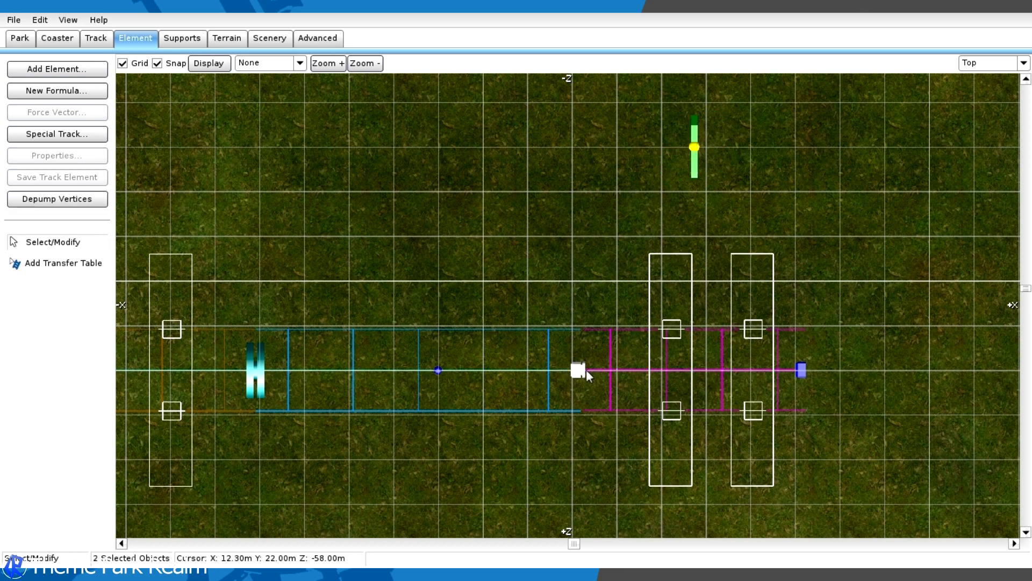
click(83, 42)
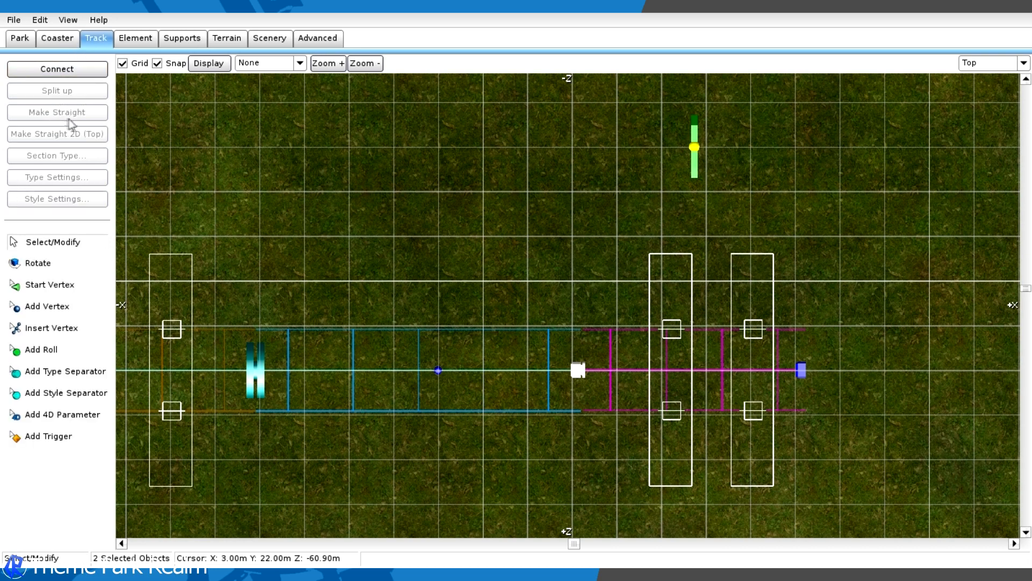
click(65, 77)
- Shift both station type separators toward the transfer table, spacing them about 7 m apart around the train
scroll(563, 274, down, 2)
drag(521, 347, 622, 339)
drag(315, 335, 466, 341)
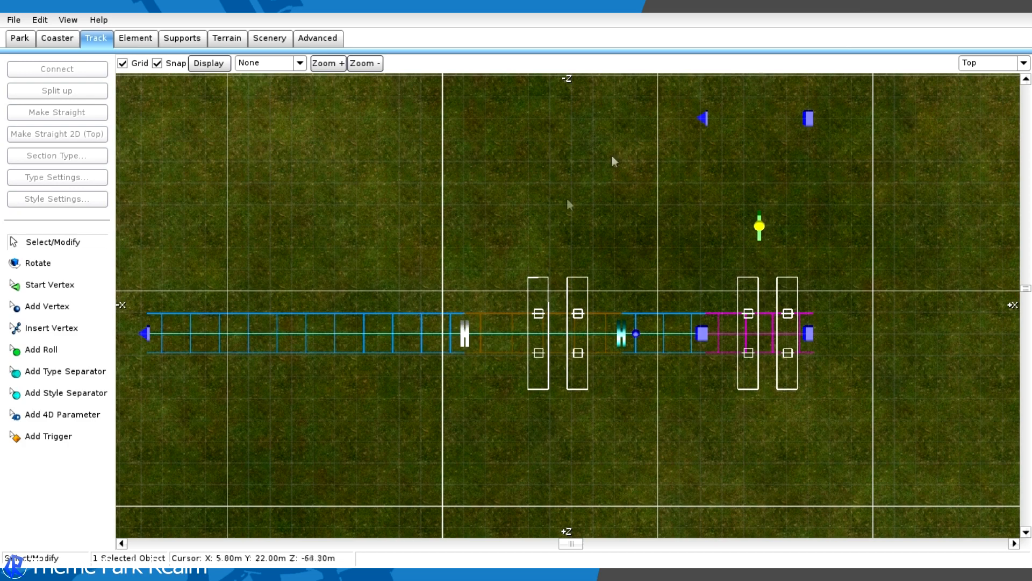
- Add a straight track about 12 m long from the -X end of the transfer table's second track
right_drag(502, 201, 606, 434)
scroll(698, 354, up, 2)
right_drag(698, 353, 878, 154)
click(67, 307)
scroll(817, 175, down, 3)
right_drag(618, 240, 460, 240)
scroll(463, 239, up, 3)
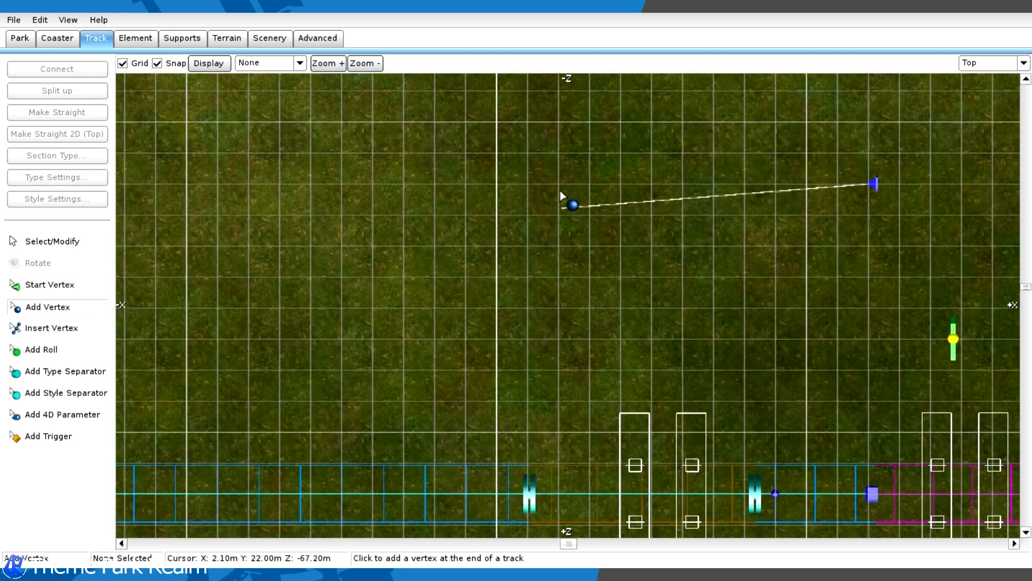
click(494, 189)
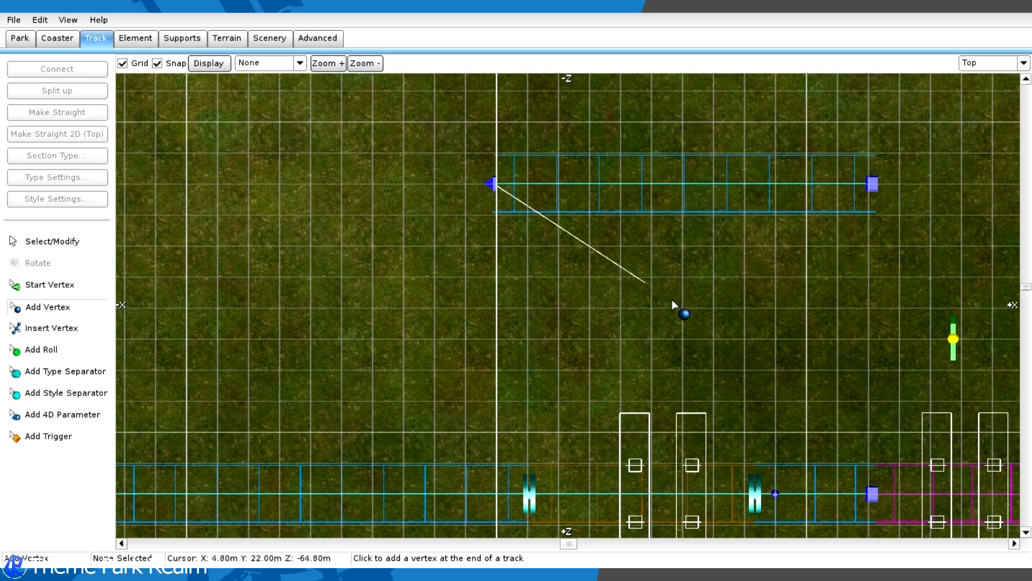
right_drag(576, 245, 209, 261)
click(54, 242)
- Add a straight track about 8 m long from the +X end of the transfer table's second track
scroll(681, 247, down, 2)
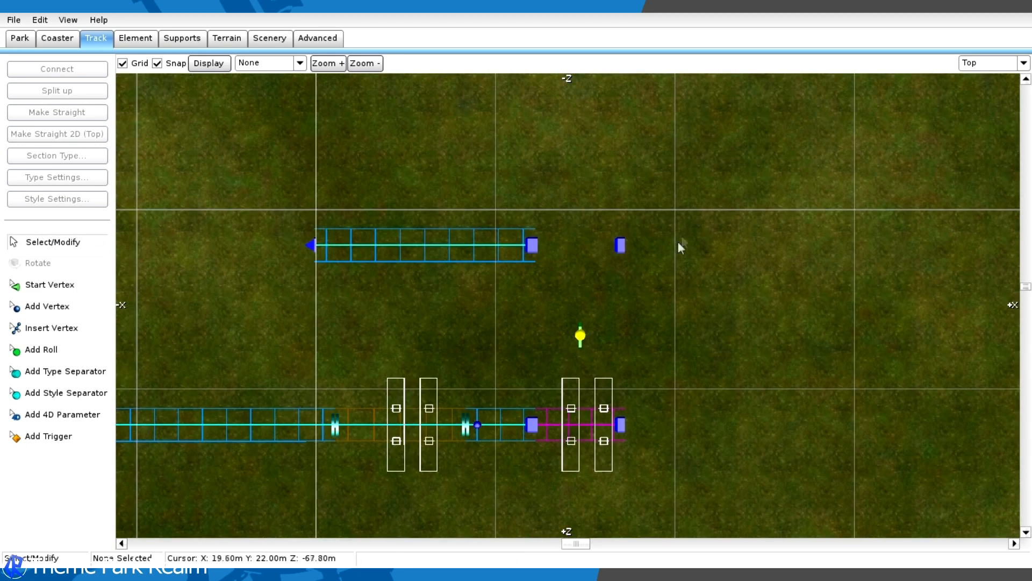
scroll(855, 333, up, 2)
right_drag(859, 332, 676, 330)
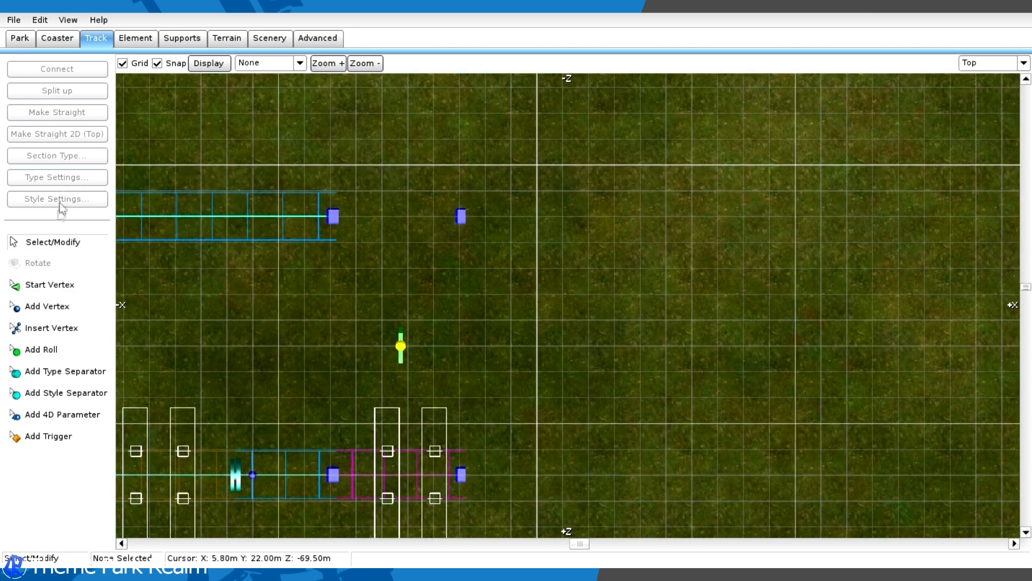
click(47, 307)
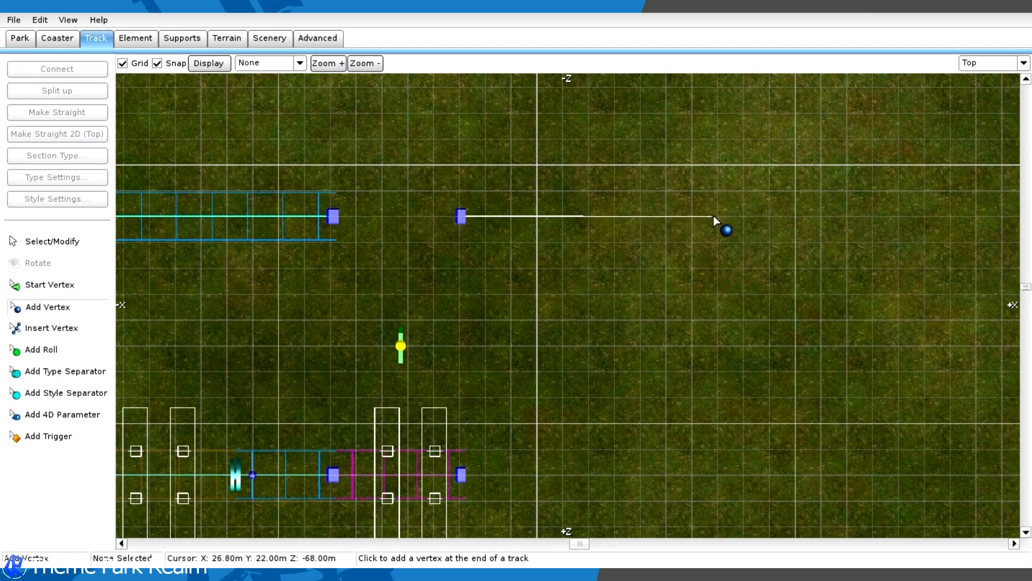
click(664, 217)
click(85, 241)
right_drag(447, 137, 774, 230)
right_drag(468, 314, 334, 230)
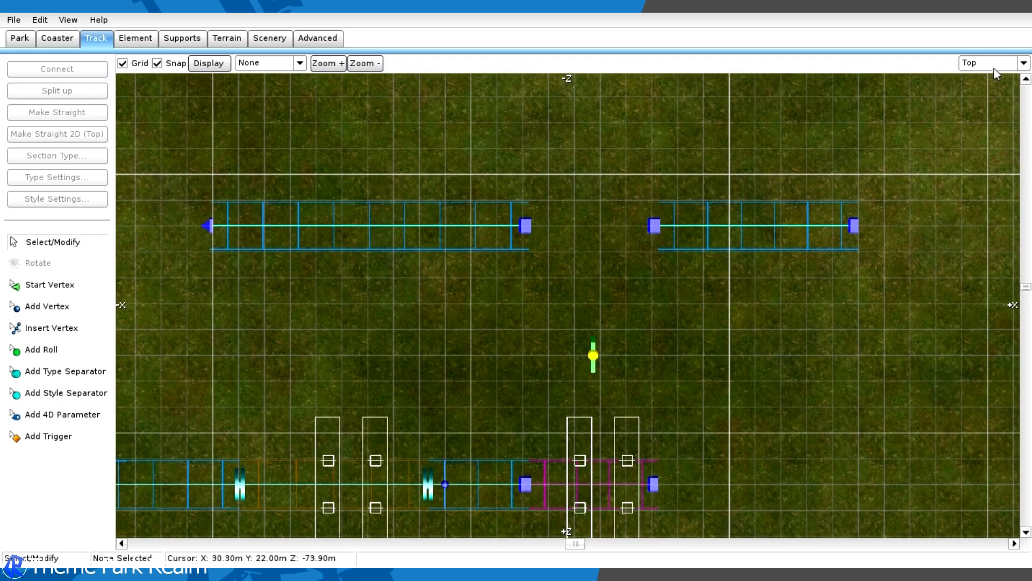
- In the perspective view, change the longer track beside the transfer table's second track to a storage section
click(1025, 63)
click(979, 135)
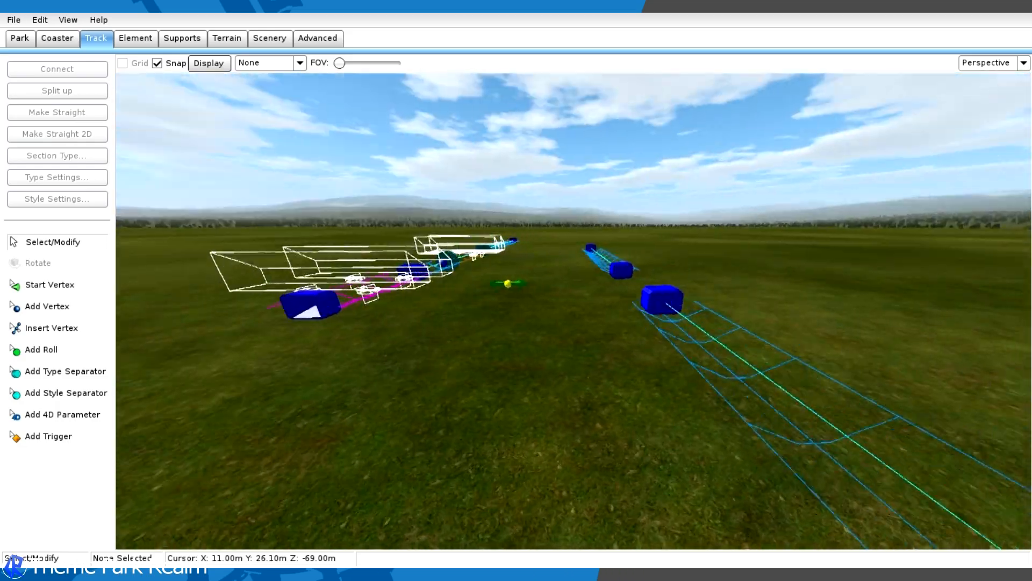
right_drag(688, 321, 586, 318)
mouse_move(586, 317)
middle_down()
mouse_move(500, 285)
mouse_move(409, 301)
mouse_move(601, 330)
middle_up()
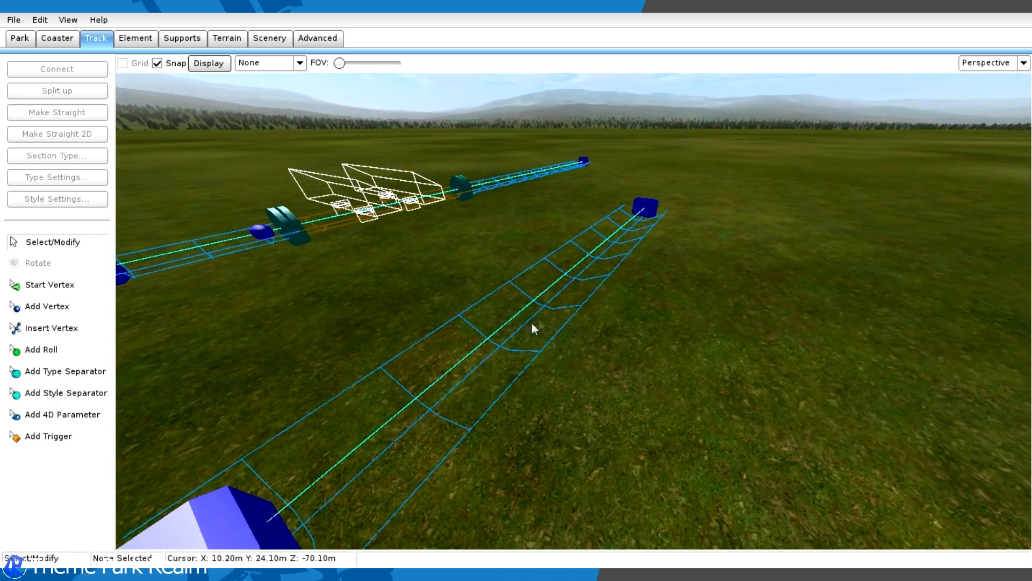
click(615, 269)
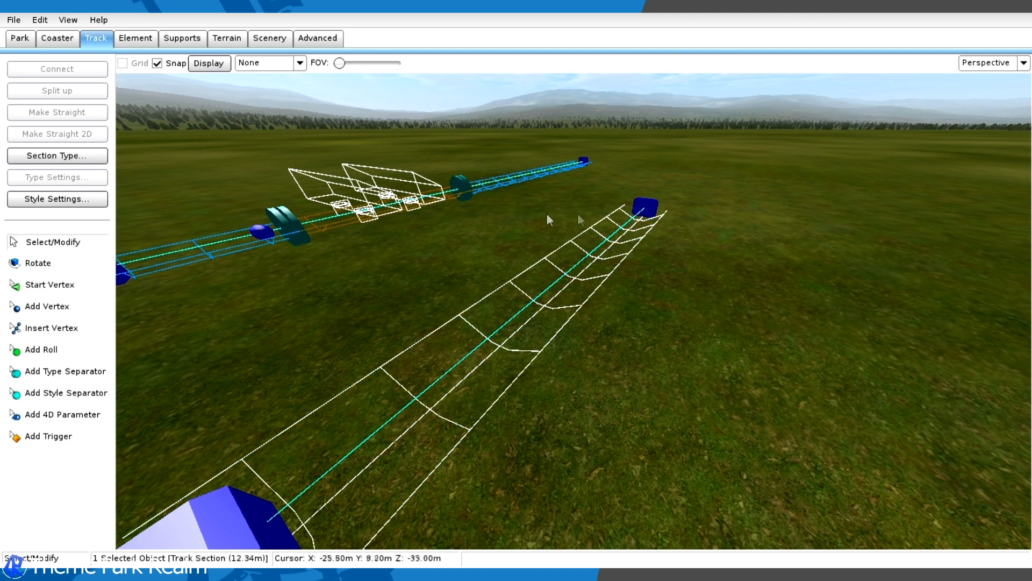
click(43, 156)
click(92, 241)
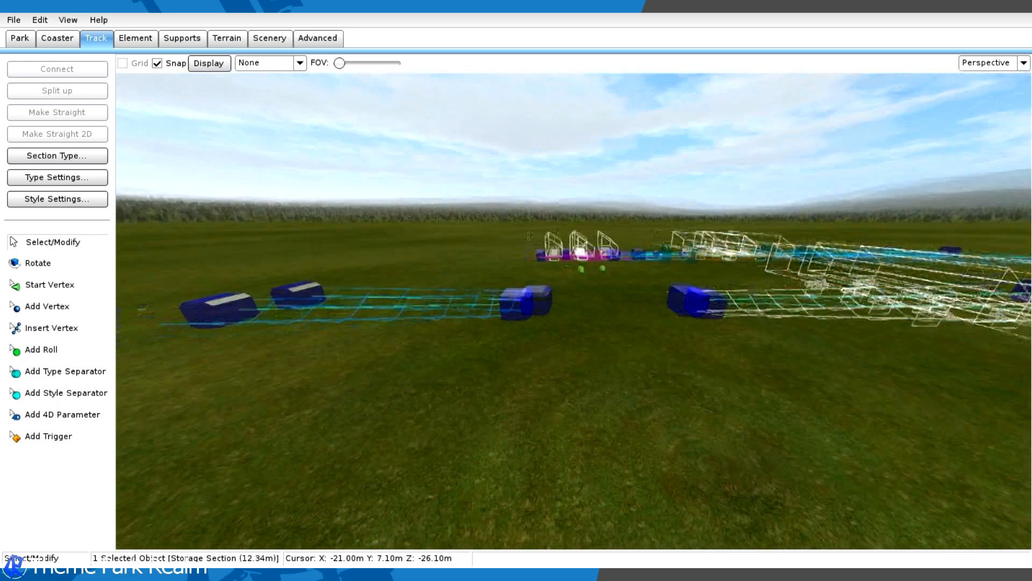
- Change the shorter track on the +X side of the transfer table to a storage section
middle_drag(409, 307, 509, 315)
click(508, 315)
click(525, 325)
click(57, 156)
click(73, 239)
middle_drag(570, 317, 272, 295)
middle_drag(367, 233, 607, 199)
scroll(619, 162, down, 3)
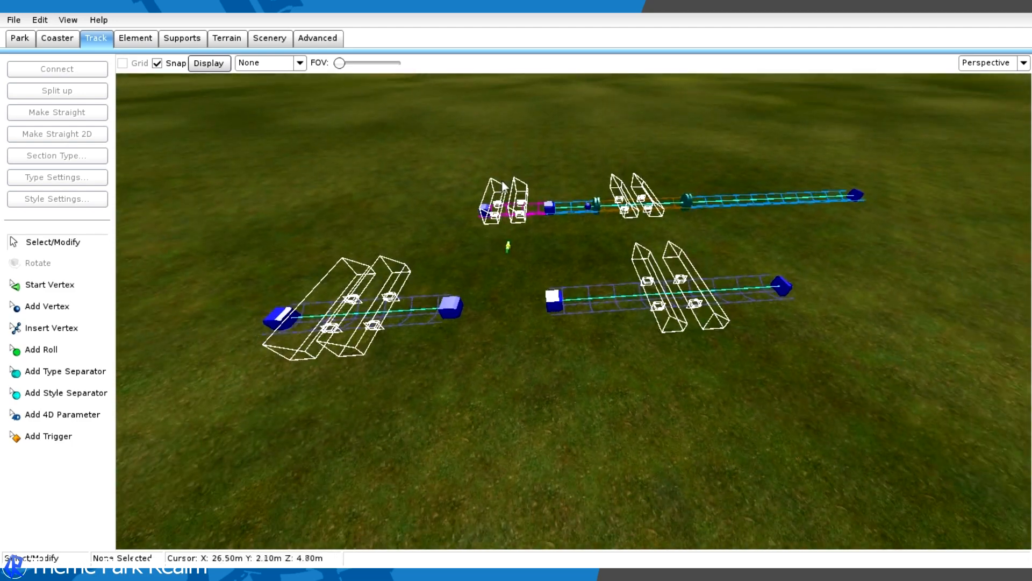
- Shift the transfer table from the station line over to its second track between the two storage tracks
click(626, 306)
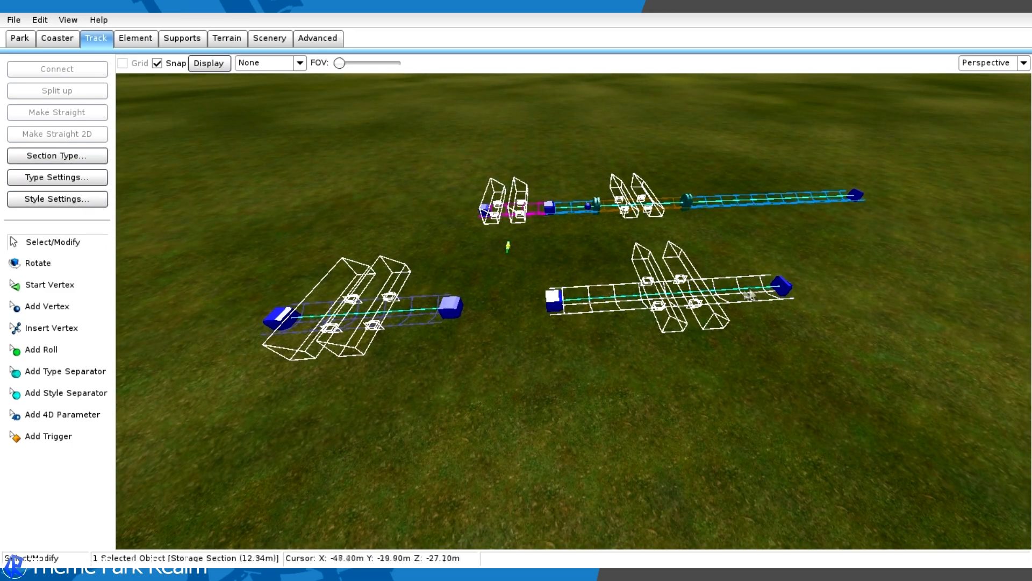
middle_drag(596, 282, 600, 278)
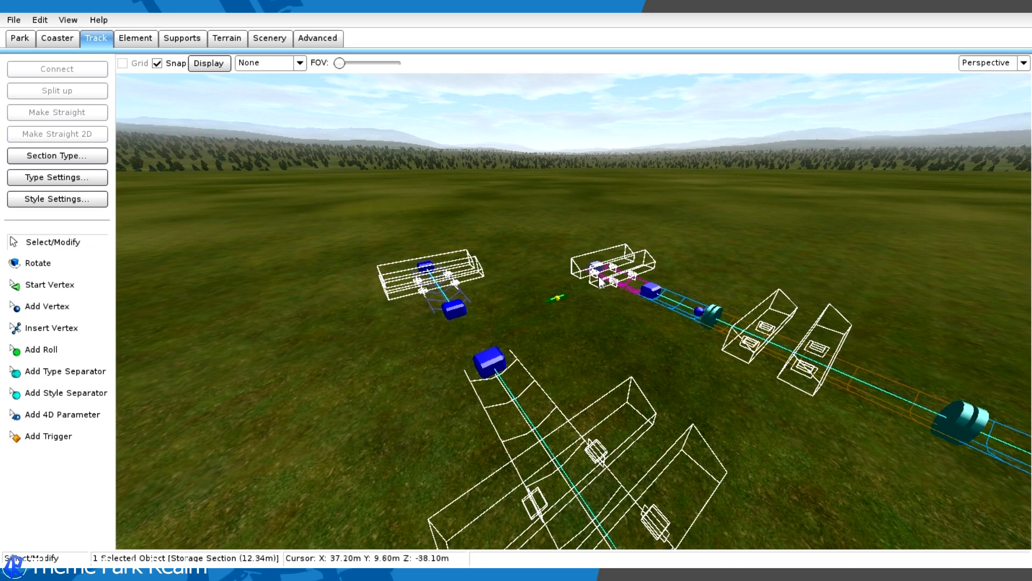
click(556, 299)
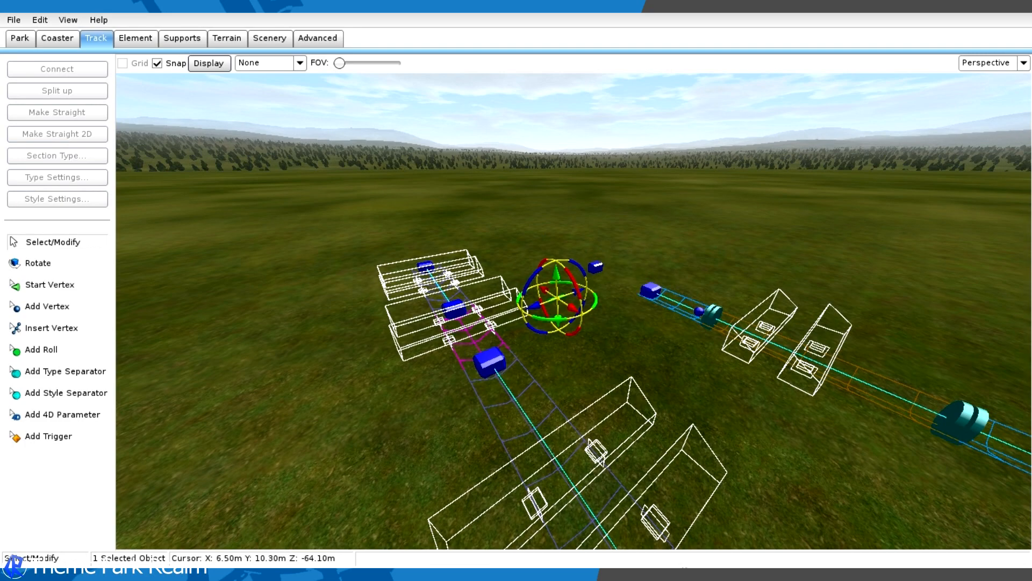
middle_drag(661, 339, 660, 339)
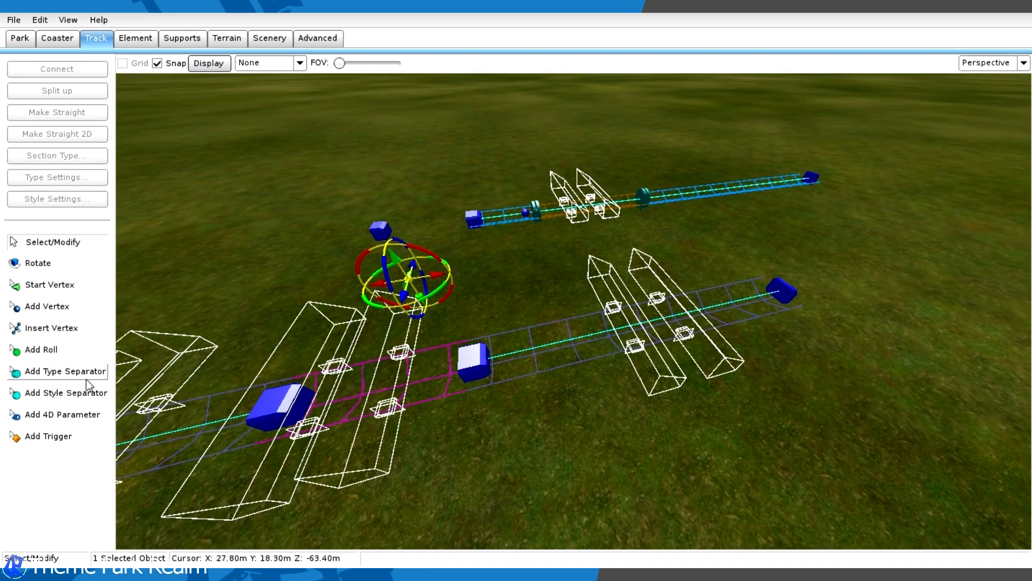
- Split the longer storage track midway with a type separator and make the outer part a storage section as well
click(87, 377)
click(597, 331)
click(69, 247)
drag(602, 324, 660, 340)
click(724, 319)
click(54, 155)
click(54, 240)
middle_drag(511, 301, 611, 266)
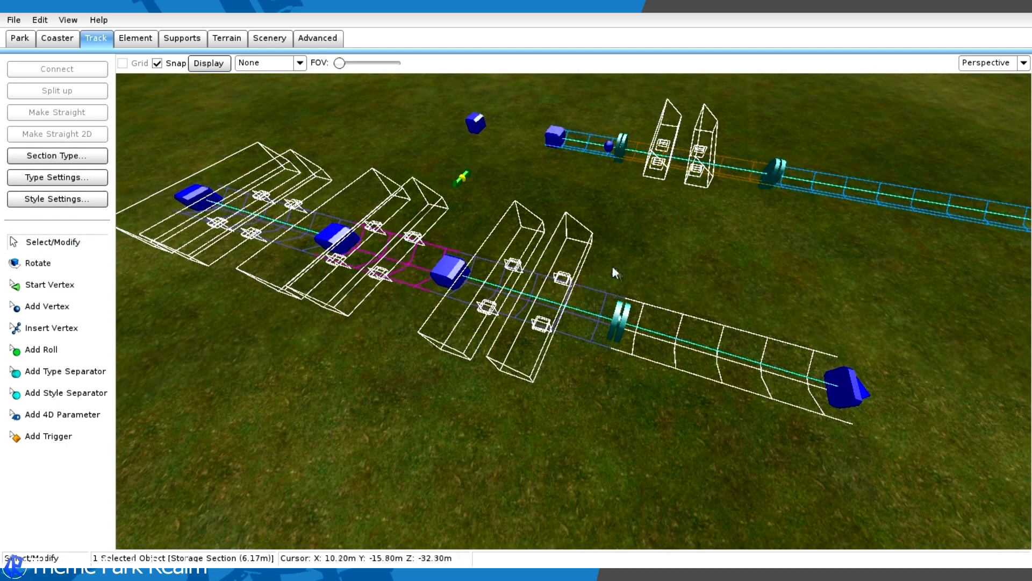
- Slide the longer storage track's type separator slightly outward so the outer section is about 5.9 m long
click(612, 267)
drag(618, 323, 629, 326)
middle_drag(625, 300, 838, 251)
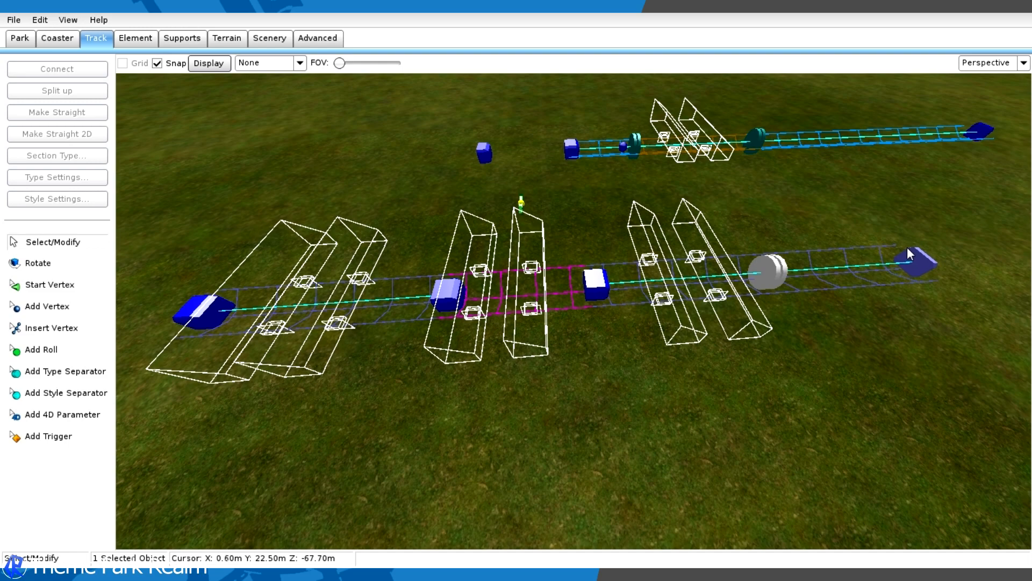
click(369, 321)
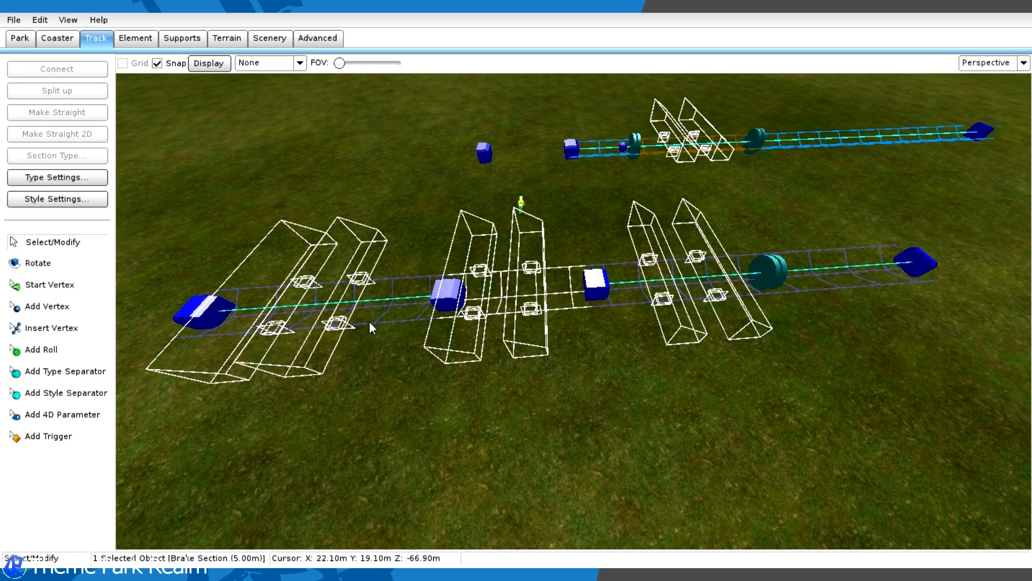
click(680, 294)
click(901, 284)
middle_drag(899, 286, 623, 285)
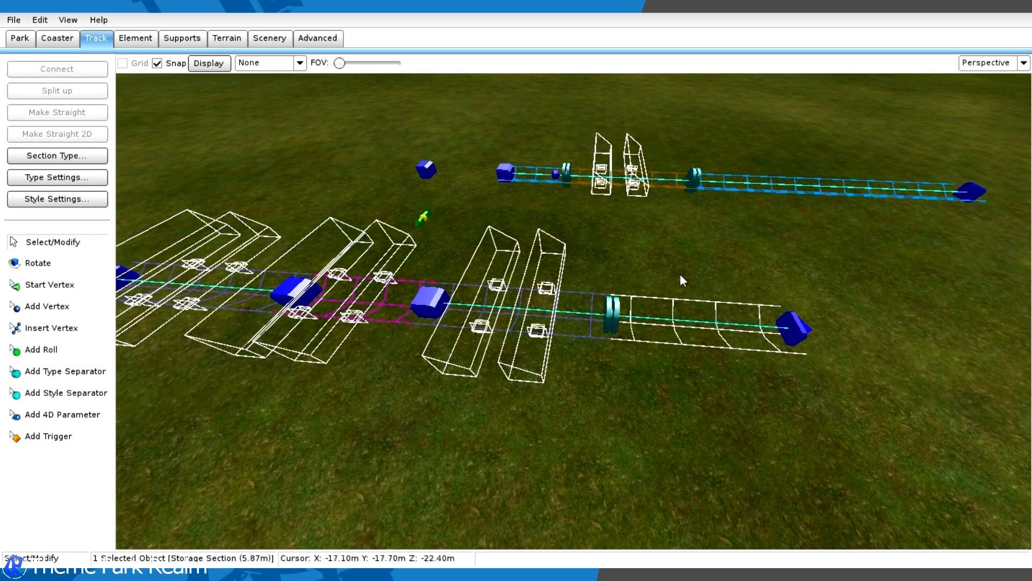
- Name the outer storage section of the longer track Storage 1
middle_drag(706, 264, 679, 253)
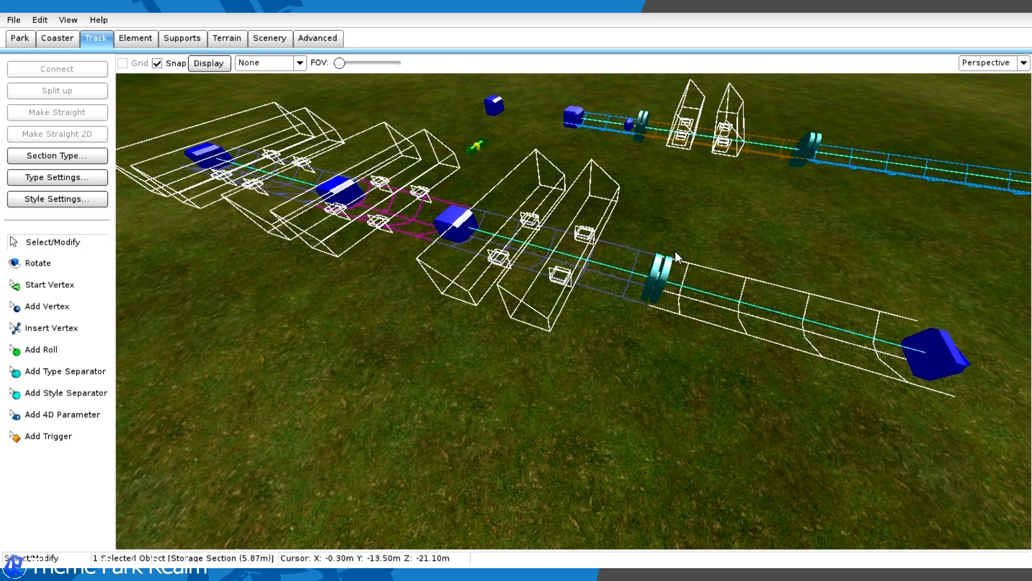
double_click(702, 262)
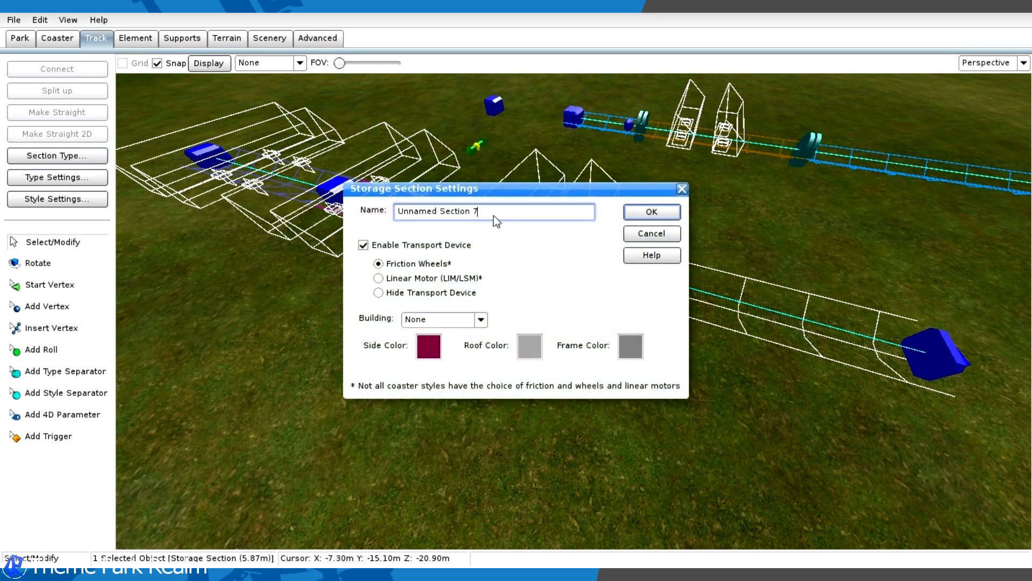
drag(429, 204, 329, 200)
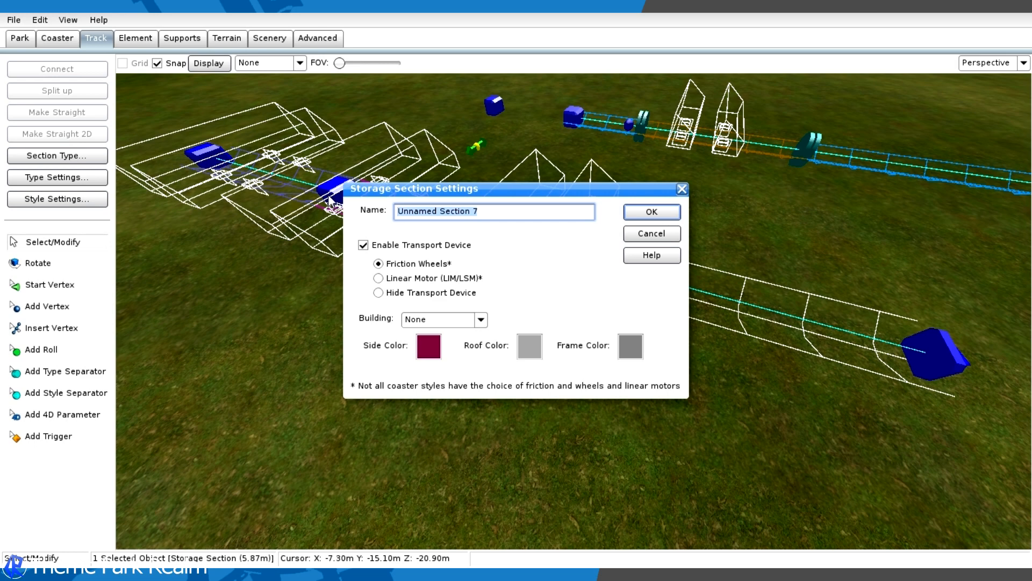
key(BackSpace)
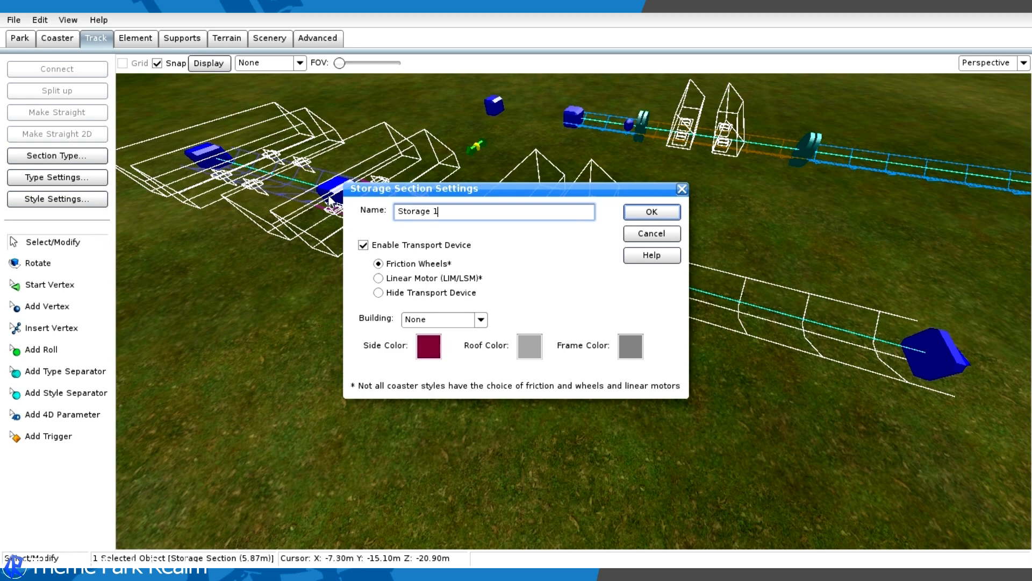
key(Return)
- Name the storage section between the transfer table and the type separator Storage 2
double_click(438, 246)
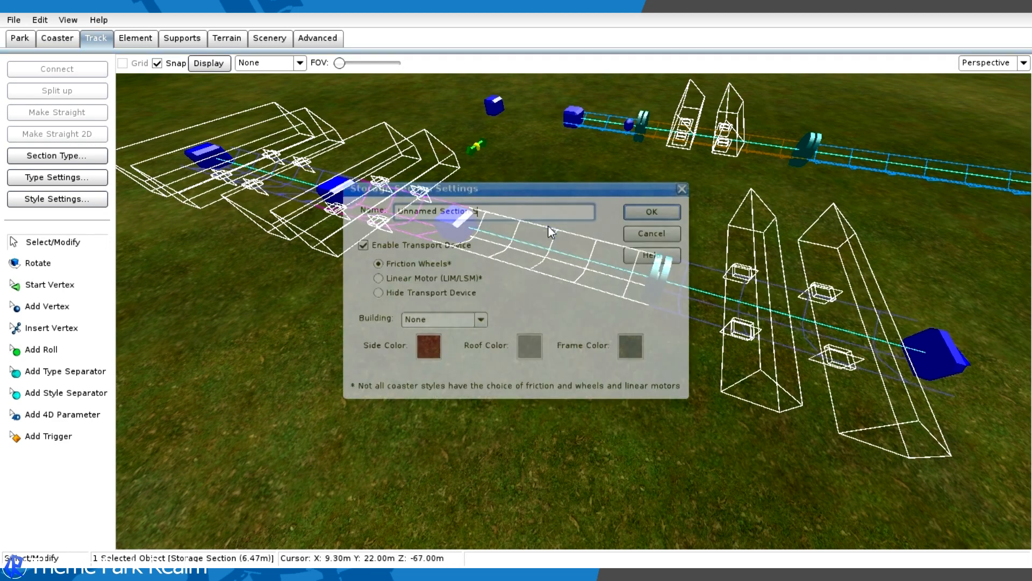
key(BackSpace)
key(BackSpace)
key(BackSpace)
key(BackSpace)
key(BackSpace)
key(BackSpace)
key(BackSpace)
key(BackSpace)
key(BackSpace)
key(BackSpace)
key(BackSpace)
key(BackSpace)
key(BackSpace)
key(BackSpace)
key(BackSpace)
key(BackSpace)
key(BackSpace)
text(Storage2)
key(Return)
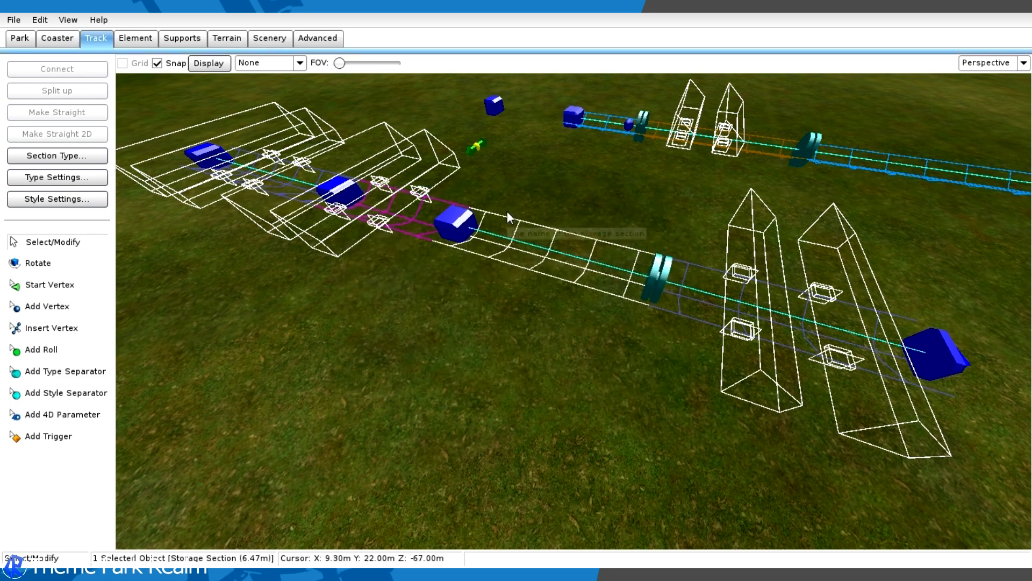
- Name the storage section on the shorter track beyond the transfer table Storage O
double_click(597, 275)
drag(538, 215, 153, 215)
text(Storage Outside)
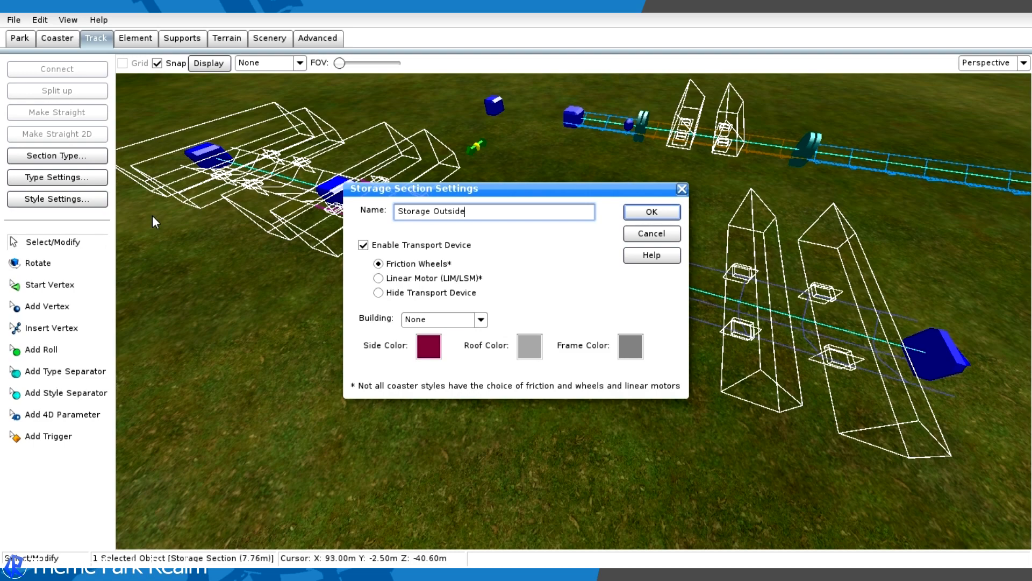
key(Return)
- Name the transfer table's brake section Transfer Track Pre Station
middle_drag(335, 205, 509, 303)
double_click(511, 308)
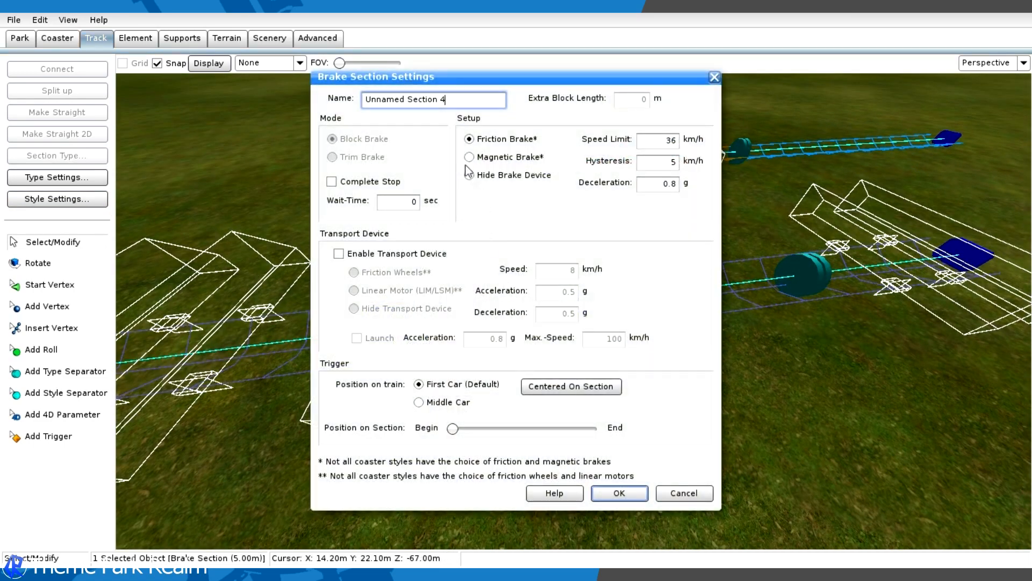
triple_click(469, 102)
text(Transfer Track Pr)
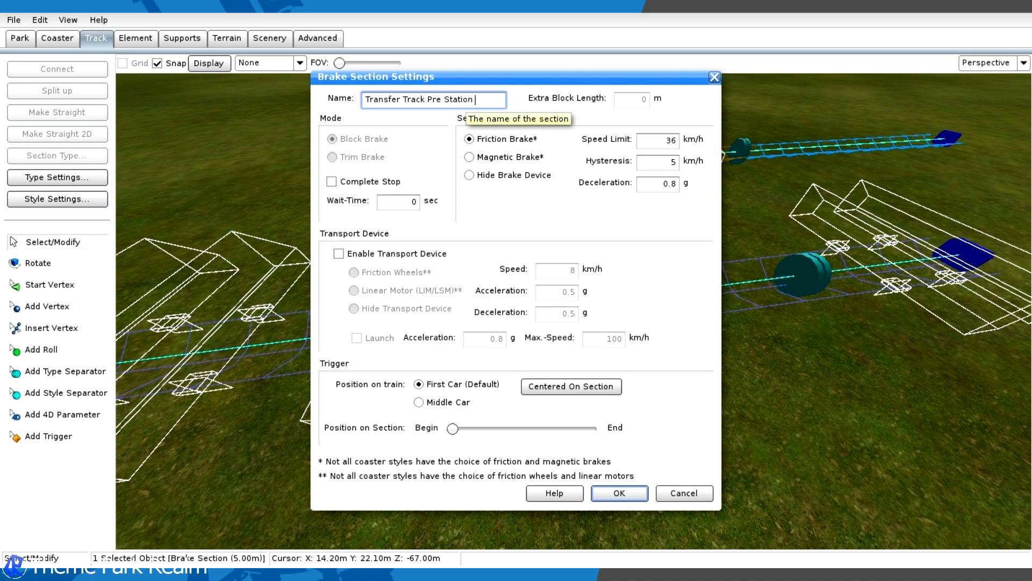
key(Return)
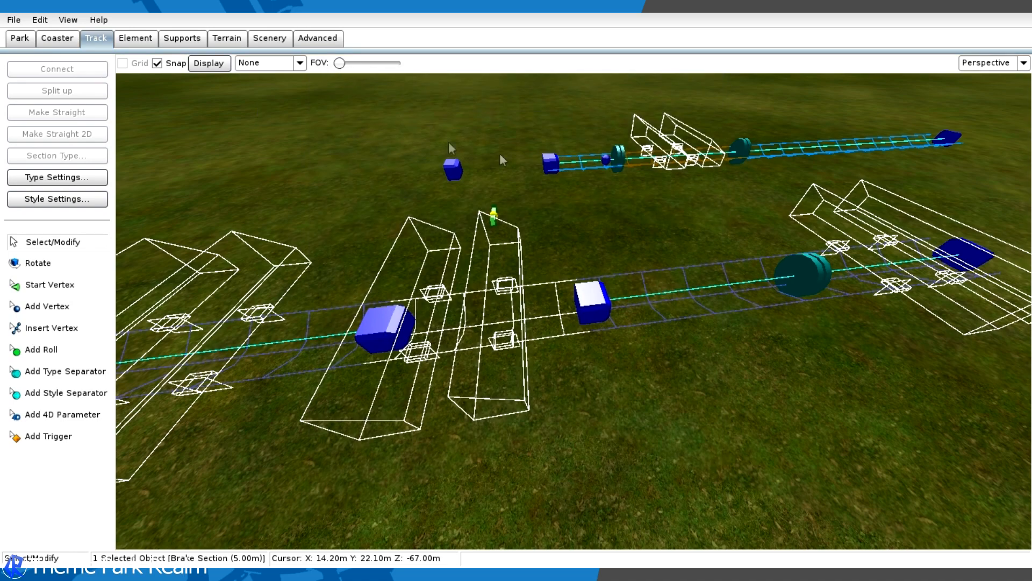
- Name the station section on the main line Station
right_drag(591, 145, 587, 148)
click(551, 245)
right_drag(551, 244, 663, 285)
click(658, 282)
double_click(648, 278)
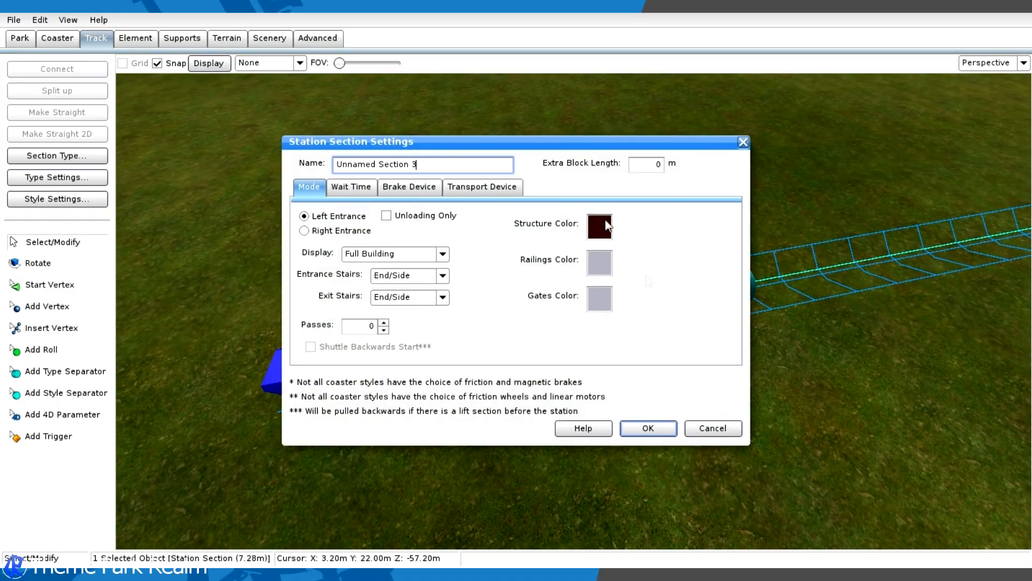
triple_click(440, 161)
text(Station)
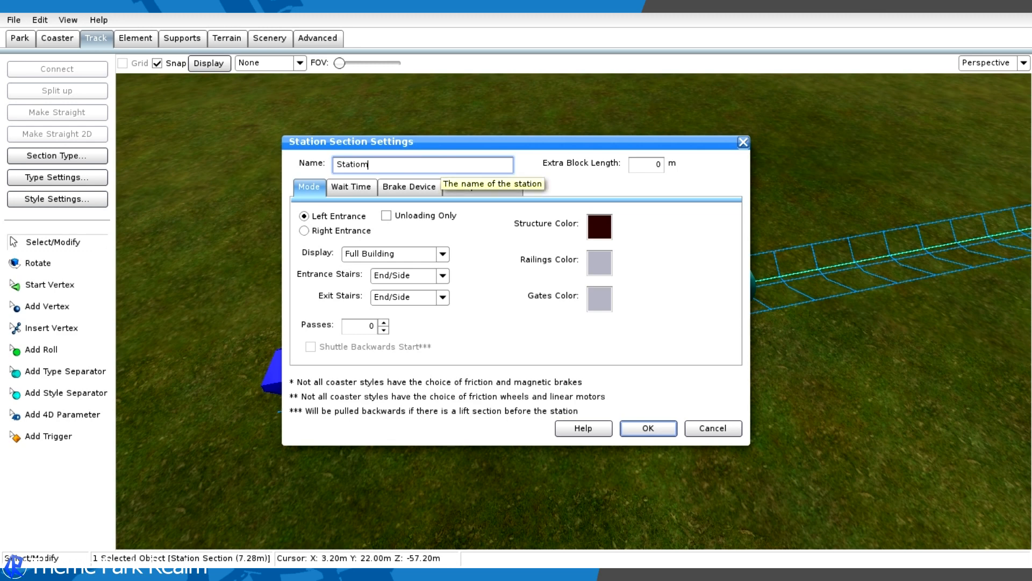
key(Return)
- In the top view, add a straight track about 6 m long from the station line's open +X vertex and shift the transfer table back to that line
click(565, 212)
right_drag(565, 212, 317, 199)
right_drag(619, 129, 647, 150)
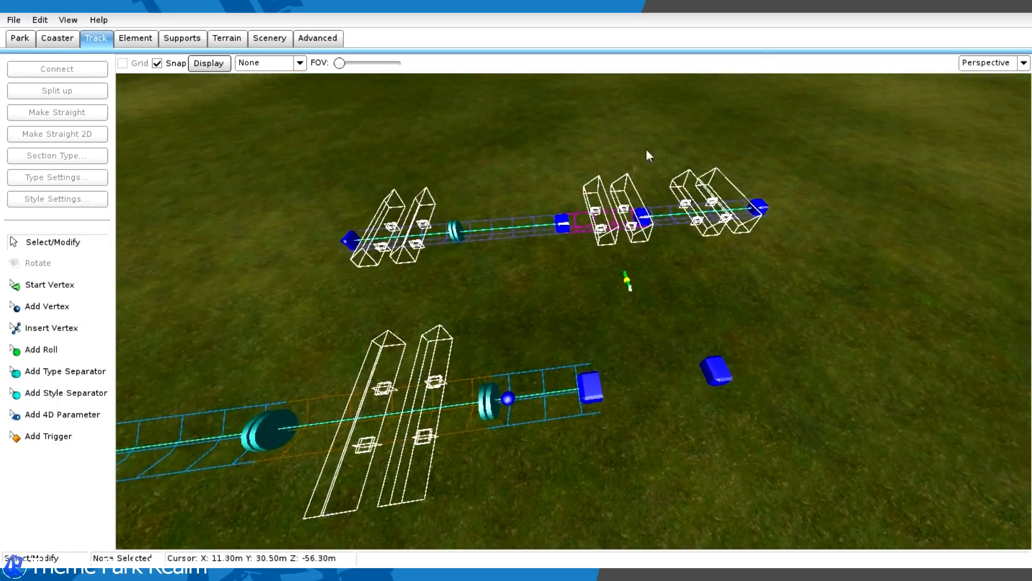
click(980, 63)
click(968, 86)
right_drag(876, 182, 785, 165)
click(69, 308)
right_drag(570, 321, 512, 258)
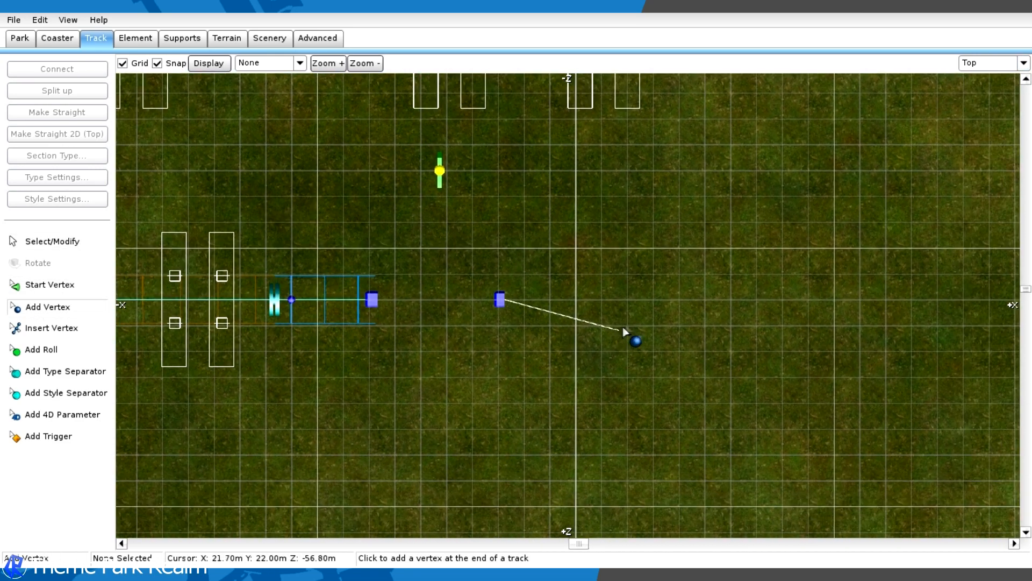
click(656, 304)
click(53, 241)
right_drag(489, 300, 600, 380)
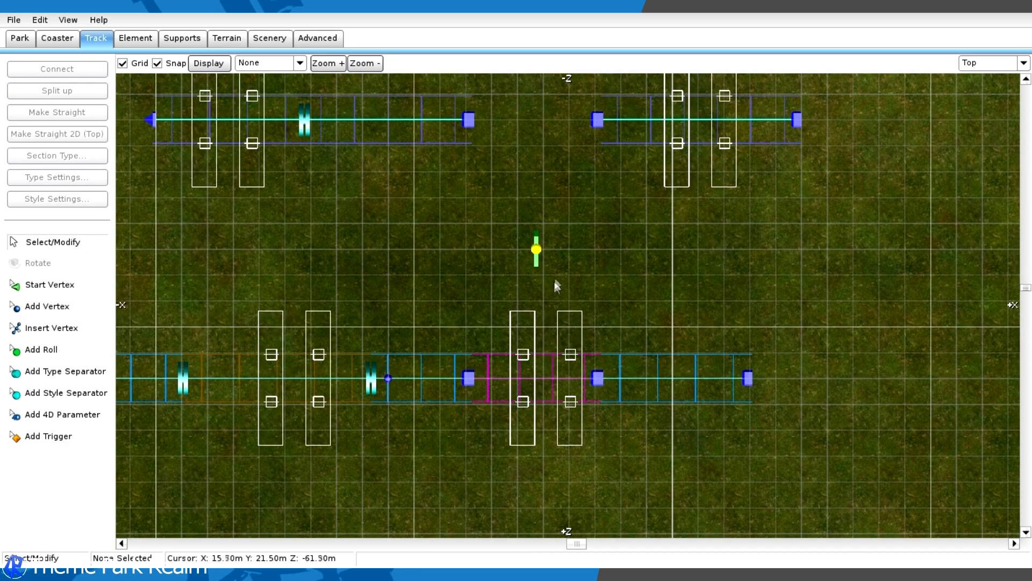
- Add two type separators about 3.6 m apart on the new straight track, one near each end
right_drag(477, 337, 204, 330)
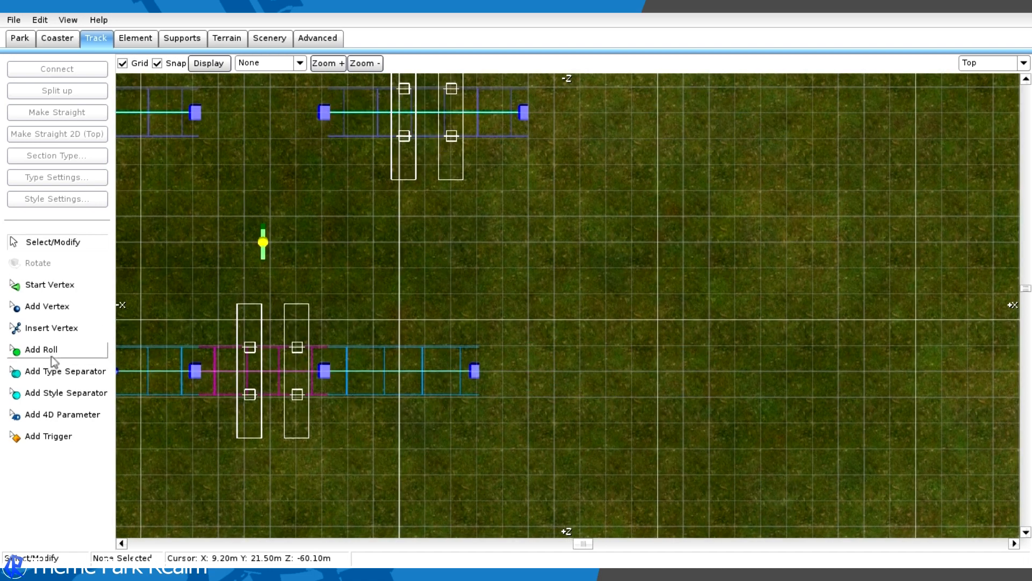
click(65, 371)
click(354, 352)
click(438, 362)
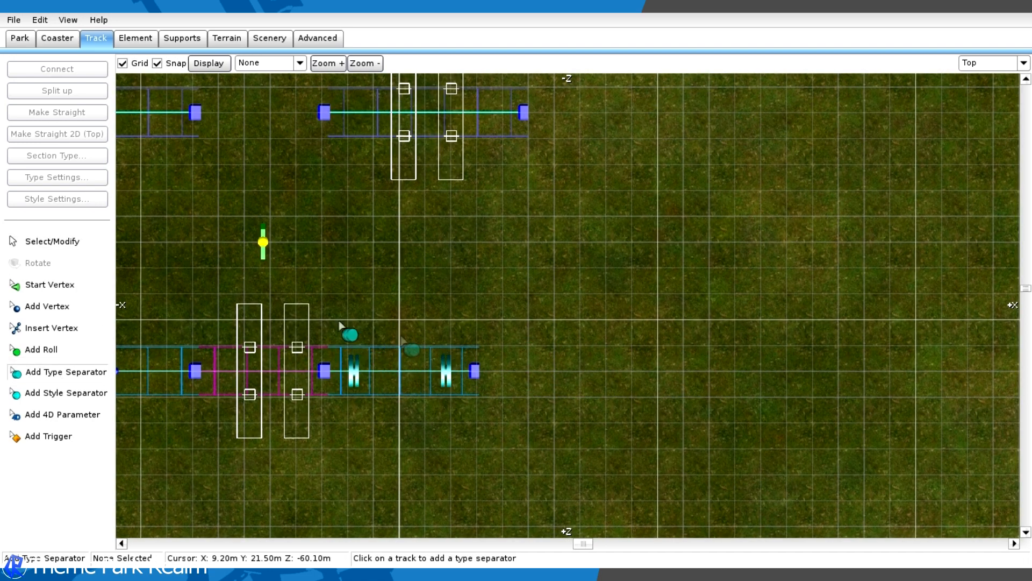
- Change the track section between the two new type separators to a brake section
click(43, 242)
click(387, 353)
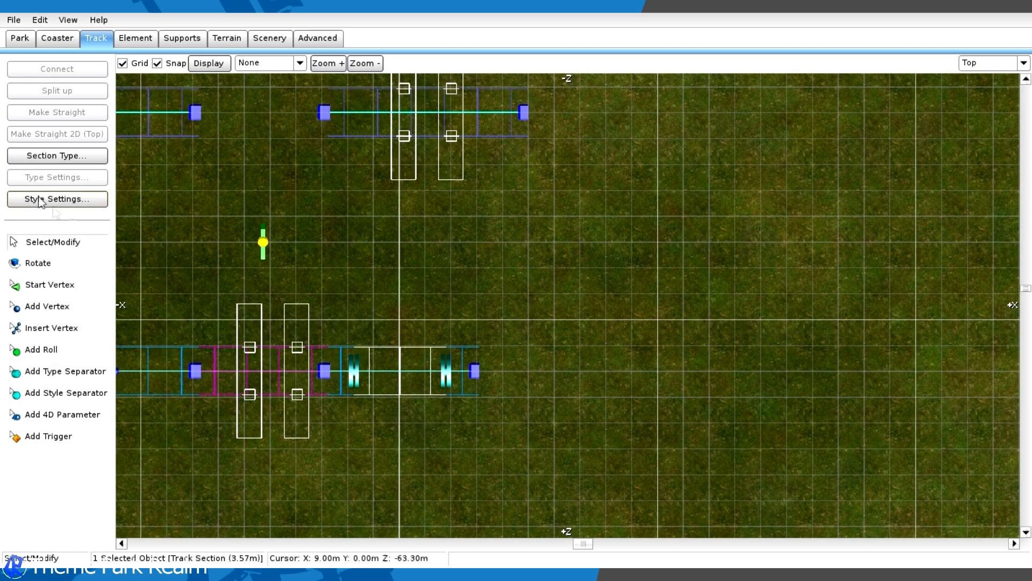
click(57, 155)
click(102, 224)
click(405, 353)
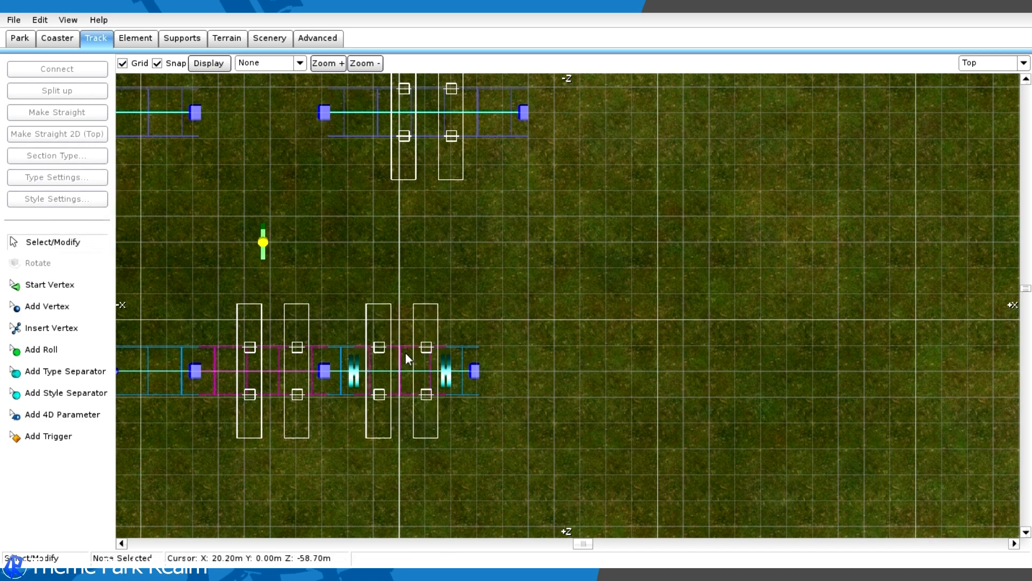
- Enable the new brake section's transport device with friction wheels and name the section Pre Station Brake
double_click(410, 344)
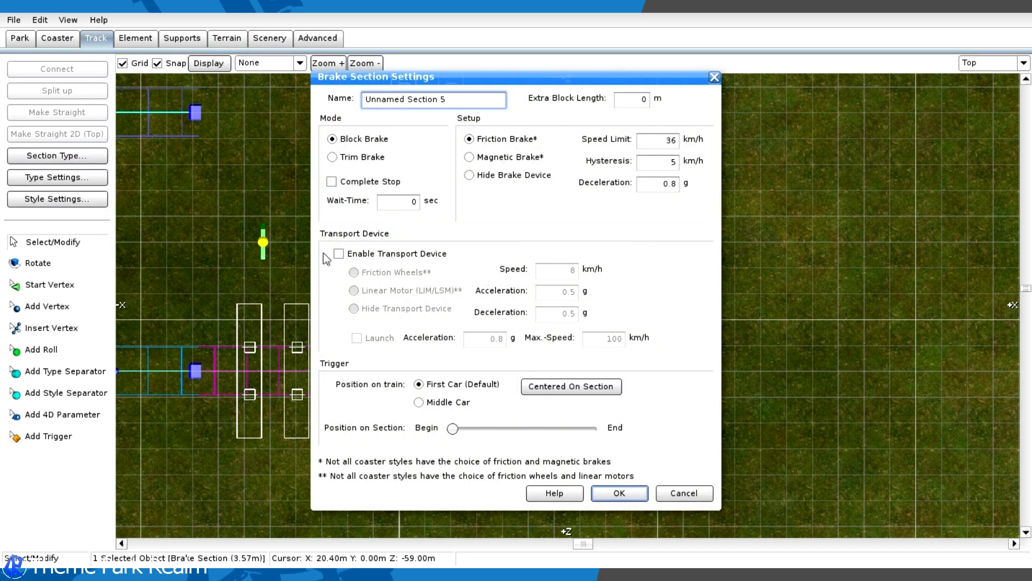
click(339, 254)
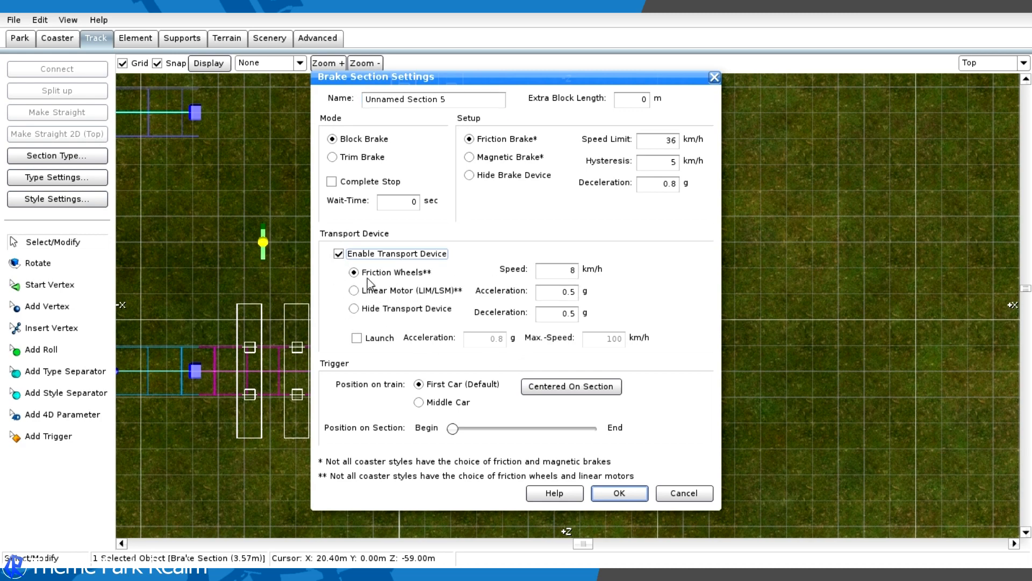
triple_click(486, 99)
key(BackSpace)
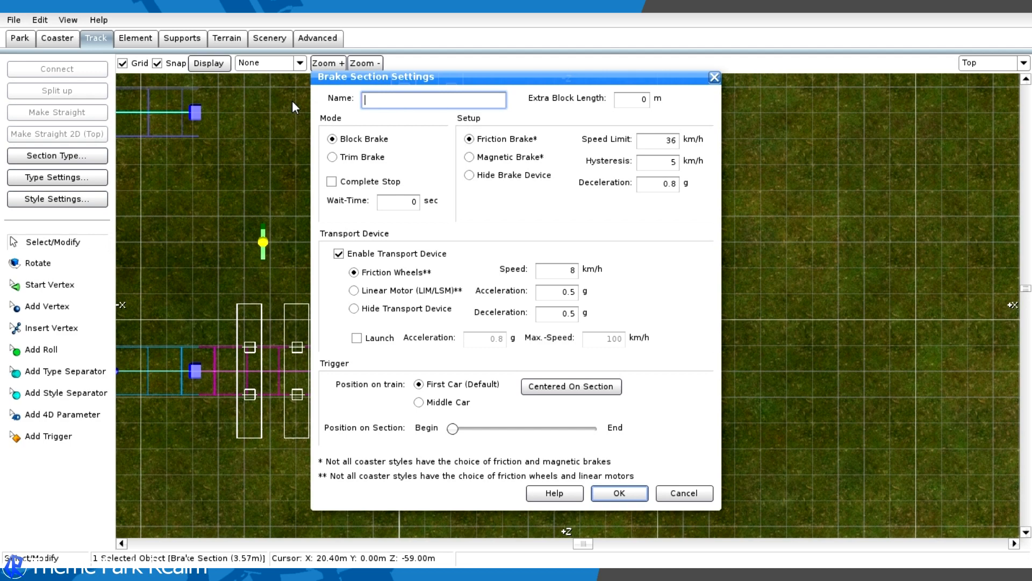
text(Pre Station Brake)
key(Return)
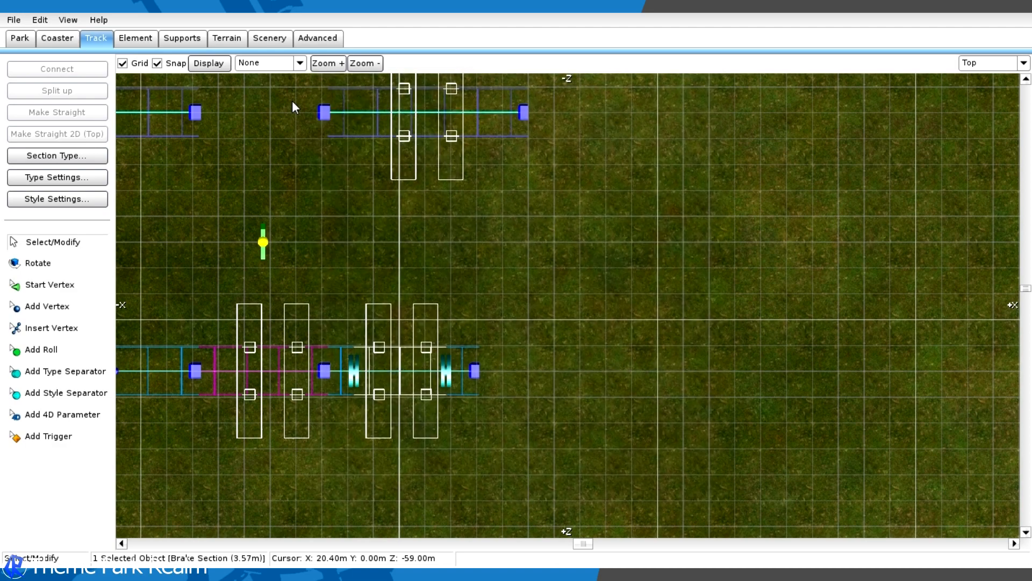
- Reopen the settings of the brake section before the transfer table and revise the ending of its name
click(576, 130)
scroll(610, 408, down, 4)
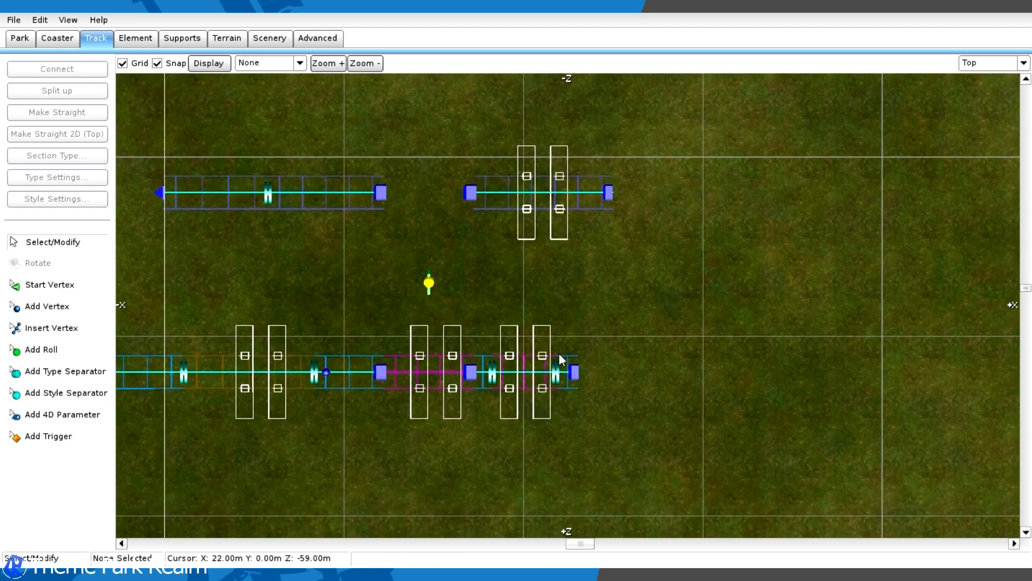
double_click(533, 359)
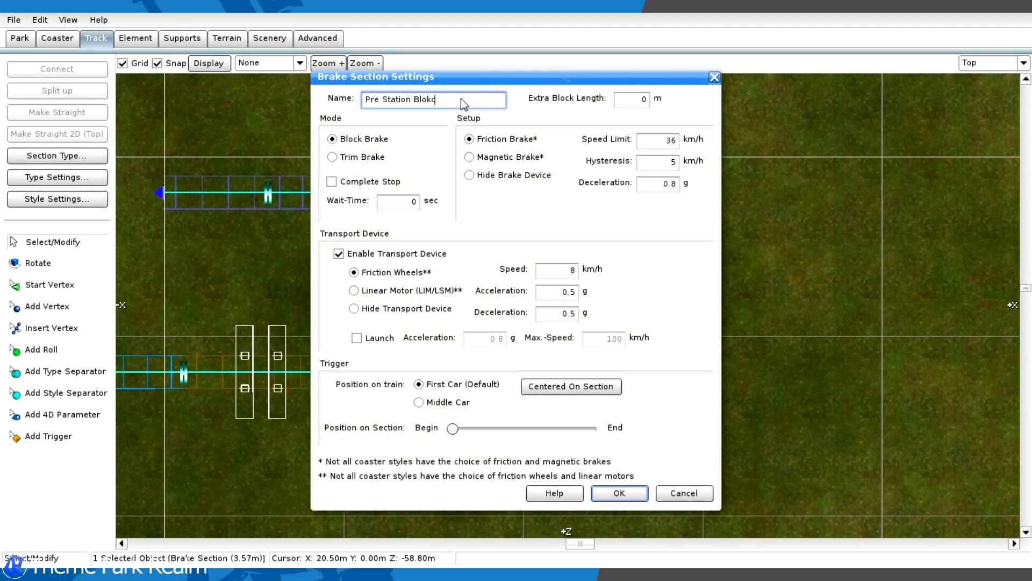
key(Return)
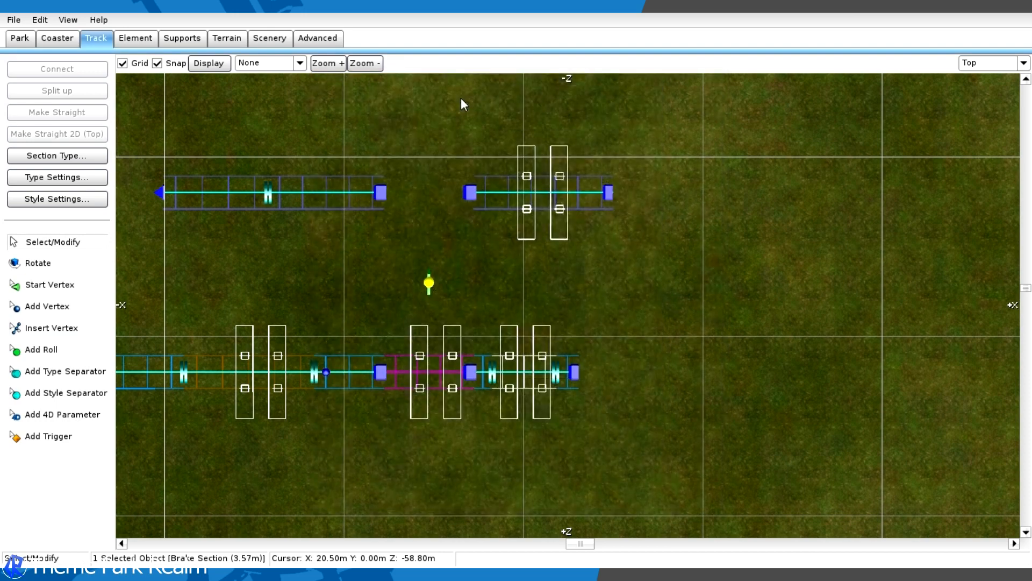
- Extend the track by one vertex about 1.5 m beyond the end of the Pre Station Brake track and align it straight
scroll(614, 294, up, 3)
click(595, 272)
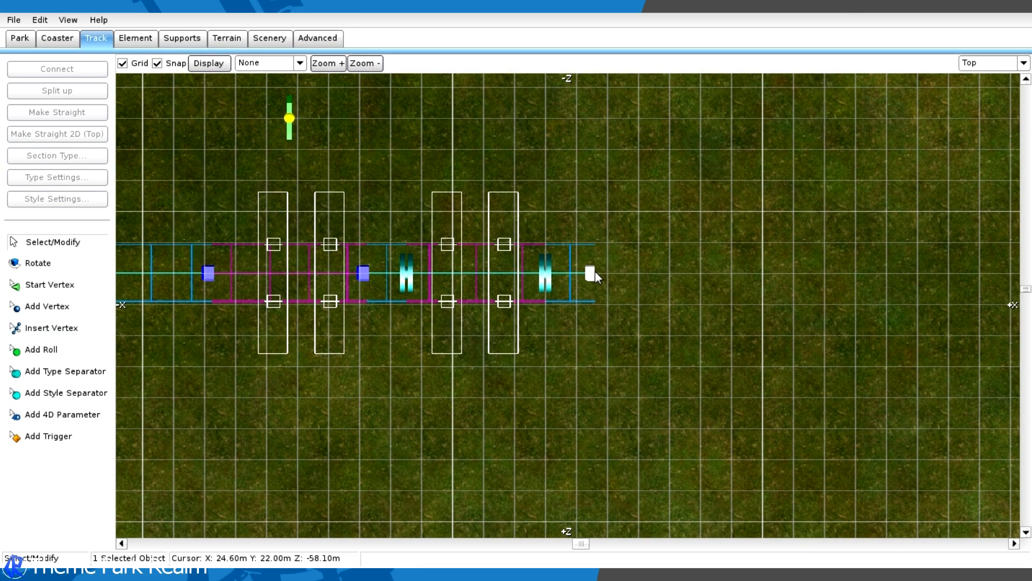
scroll(598, 270, down, 4)
right_drag(737, 275, 637, 256)
scroll(637, 256, up, 4)
scroll(569, 251, down, 6)
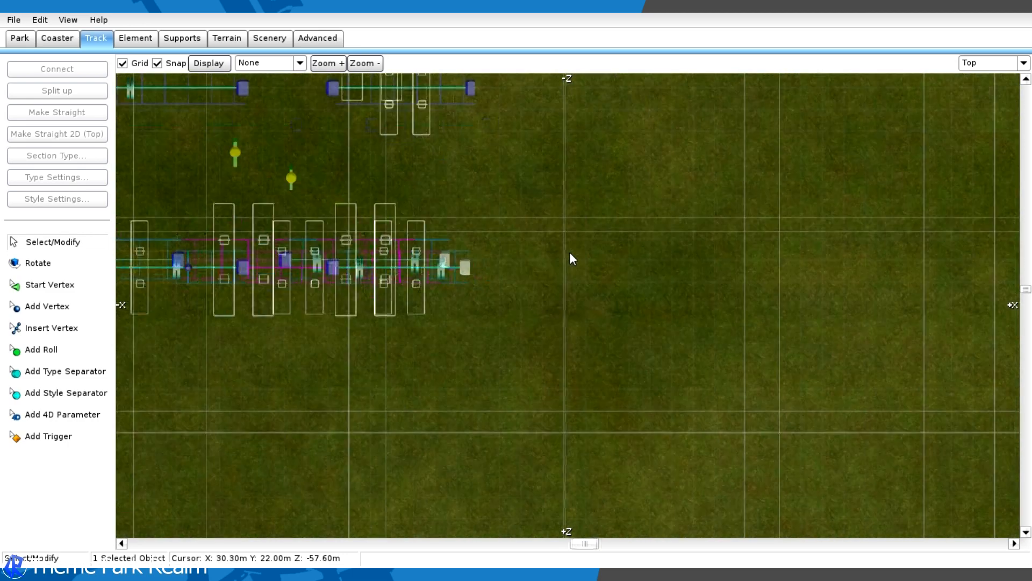
right_drag(569, 252, 801, 254)
scroll(494, 301, up, 3)
right_drag(482, 255, 653, 258)
scroll(597, 264, up, 2)
click(37, 308)
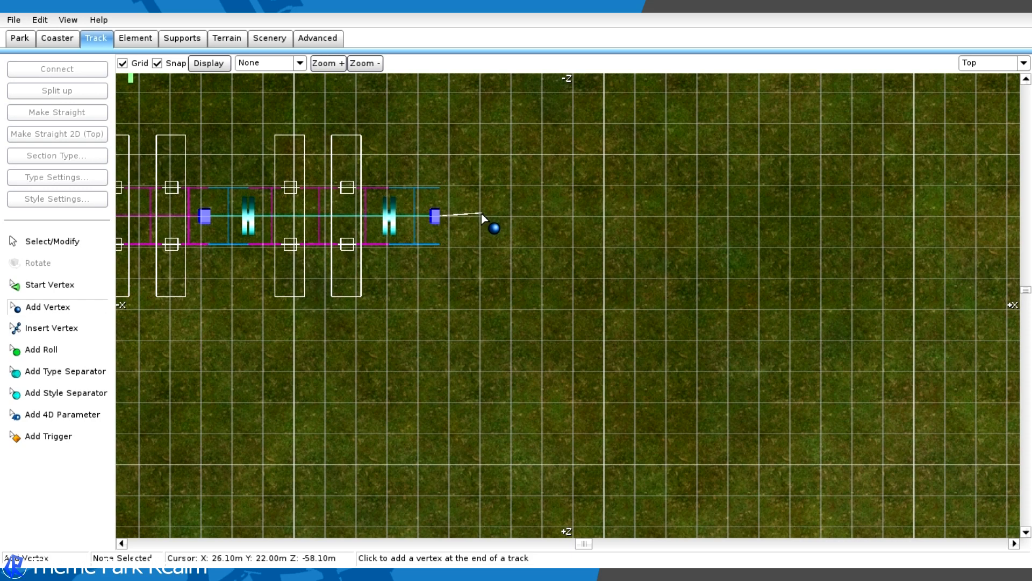
click(481, 215)
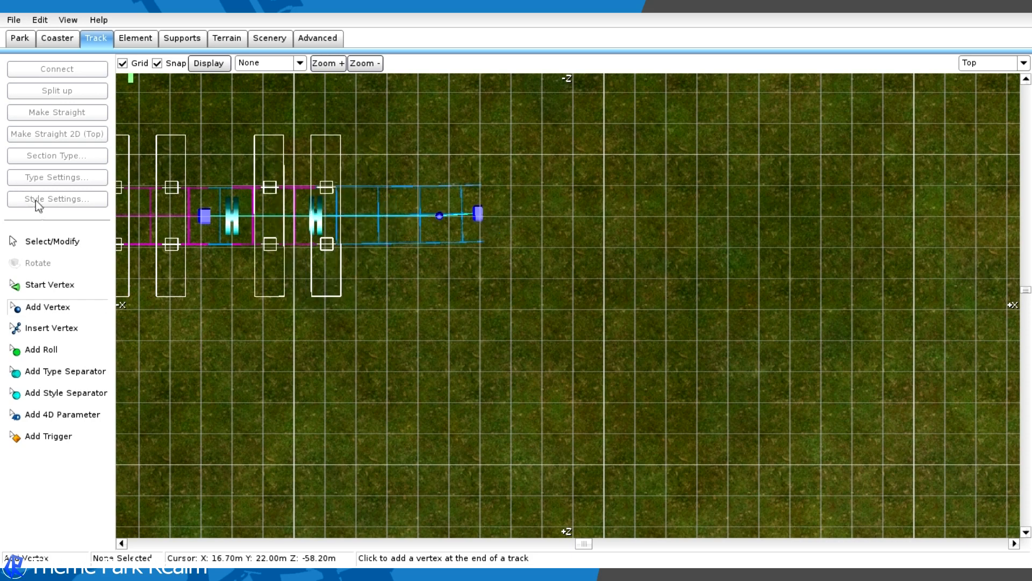
click(43, 243)
drag(476, 217, 483, 217)
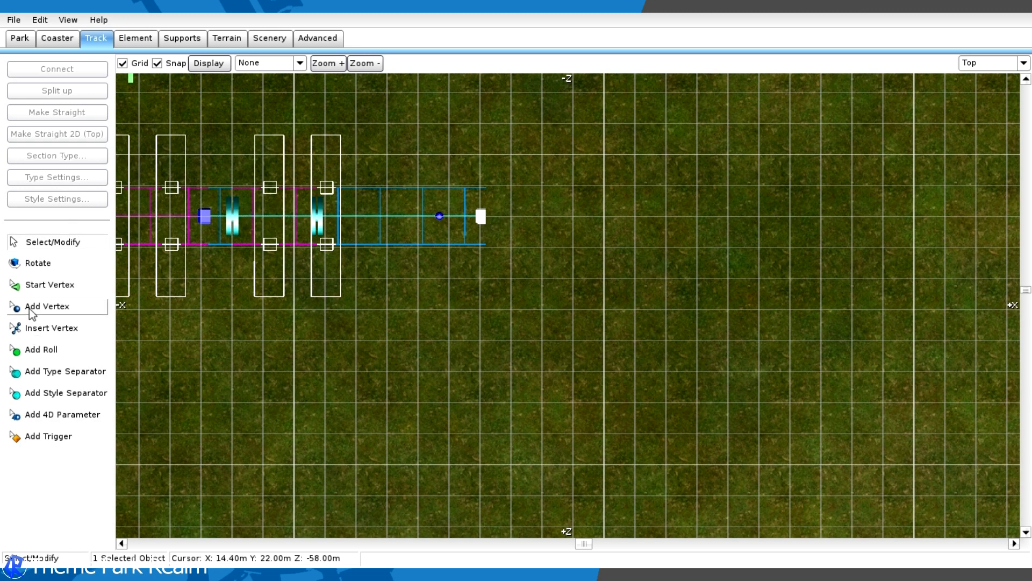
- Add a roll point just before the second-to-last vertex after the brake section and open its settings
click(55, 352)
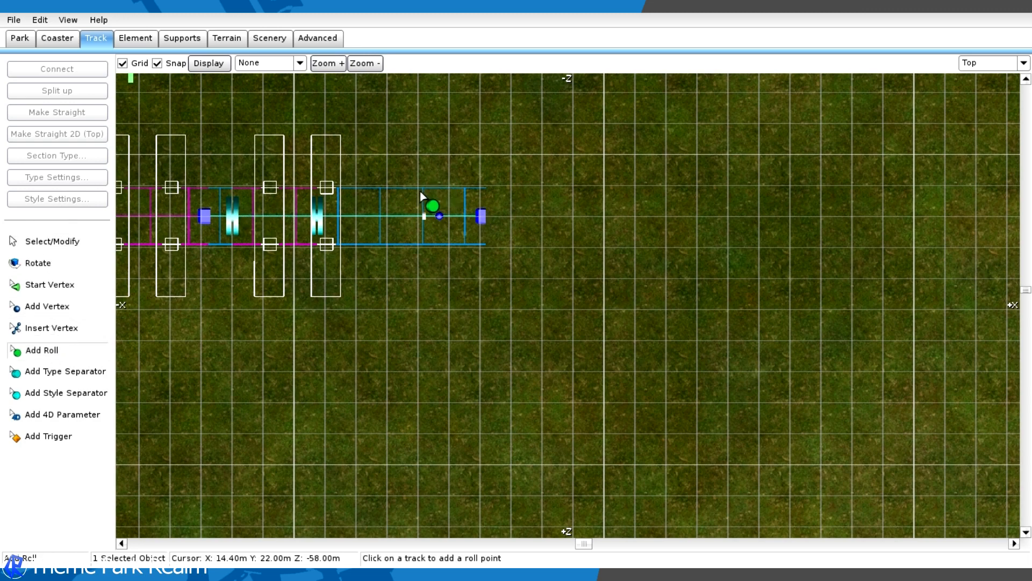
click(983, 57)
click(984, 135)
middle_drag(941, 209, 873, 173)
scroll(623, 269, up, 5)
middle_drag(677, 275, 619, 263)
double_click(583, 241)
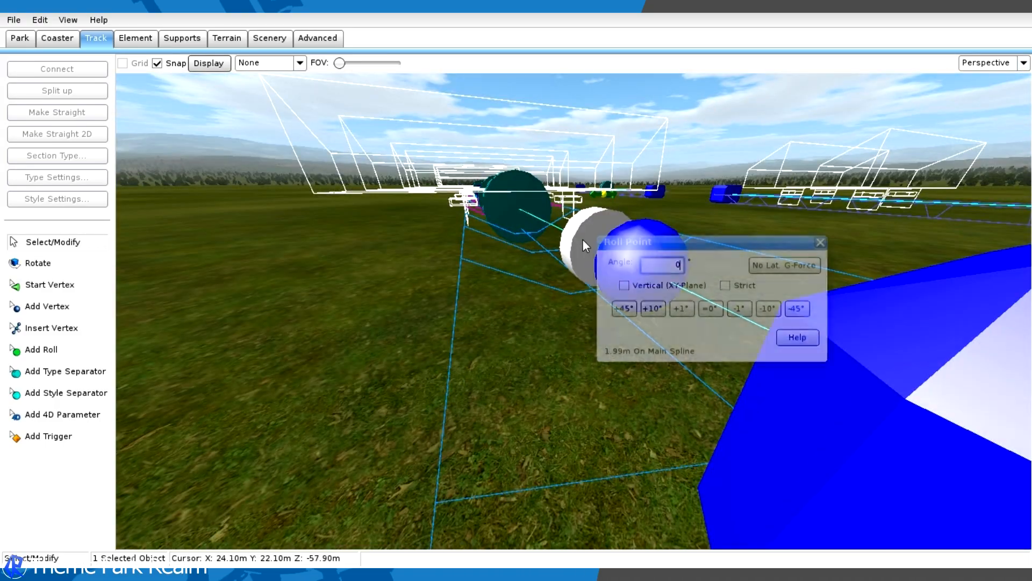
- Try banking the new roll point to 40° and inspect its effect on the surrounding track
click(653, 308)
click(653, 308)
click(653, 308)
click(652, 308)
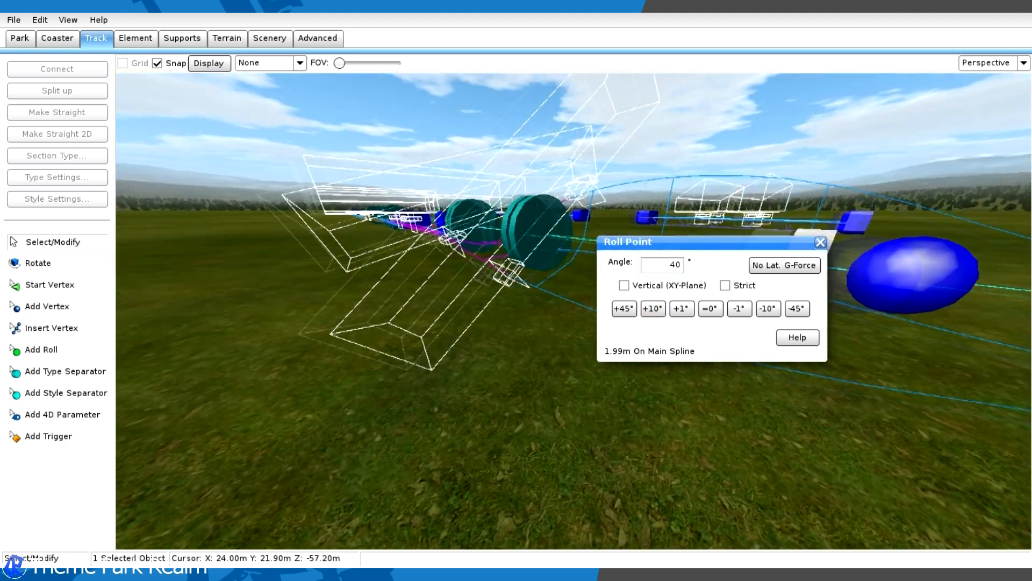
scroll(564, 255, down, 4)
middle_drag(564, 255, 484, 244)
scroll(362, 219, up, 5)
middle_drag(362, 219, 301, 188)
middle_drag(570, 258, 724, 317)
- Set the roll point's angle to 0° and make it strict
click(709, 309)
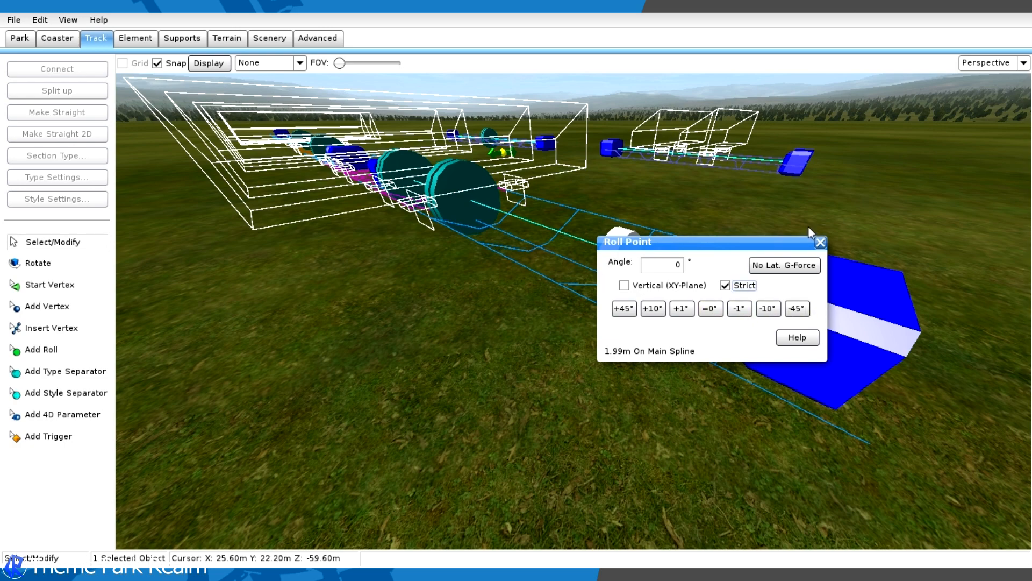
click(821, 242)
middle_drag(821, 241, 846, 221)
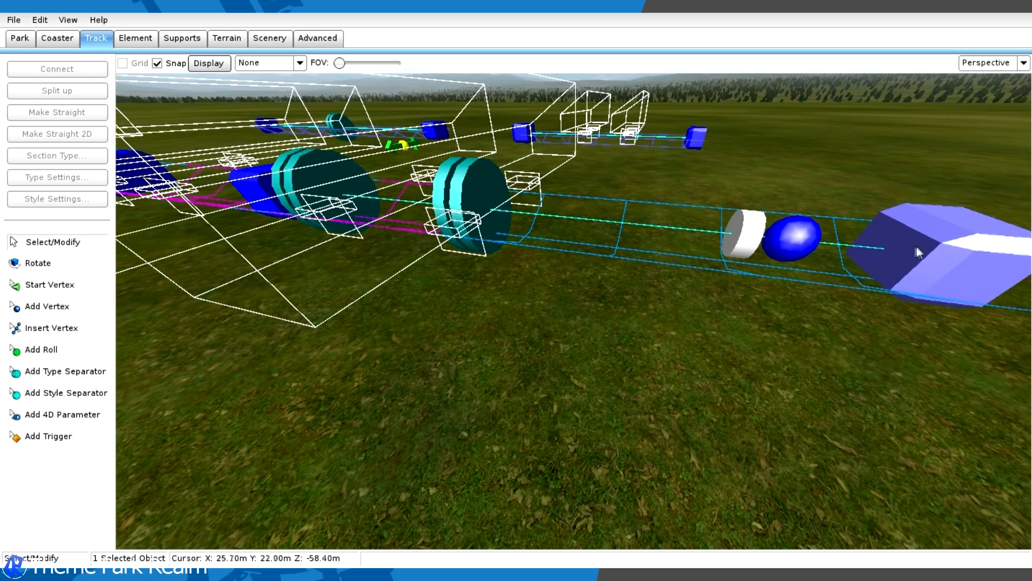
middle_drag(509, 214, 553, 189)
- Extend the track straight by about 3.6 m, then curve it roughly 90° toward +Z with three more vertices
click(1023, 63)
click(970, 81)
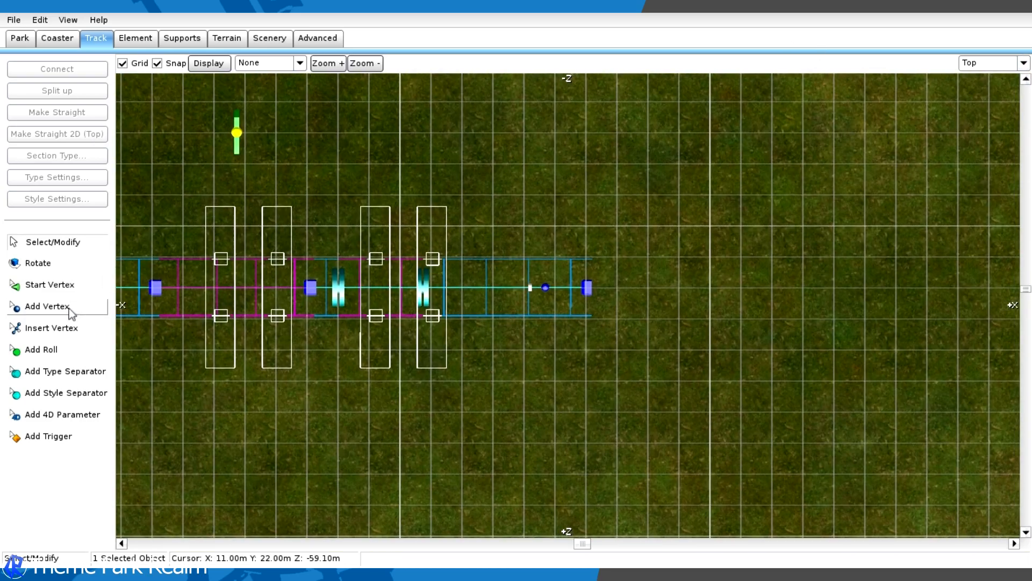
click(69, 308)
scroll(656, 330, up, 3)
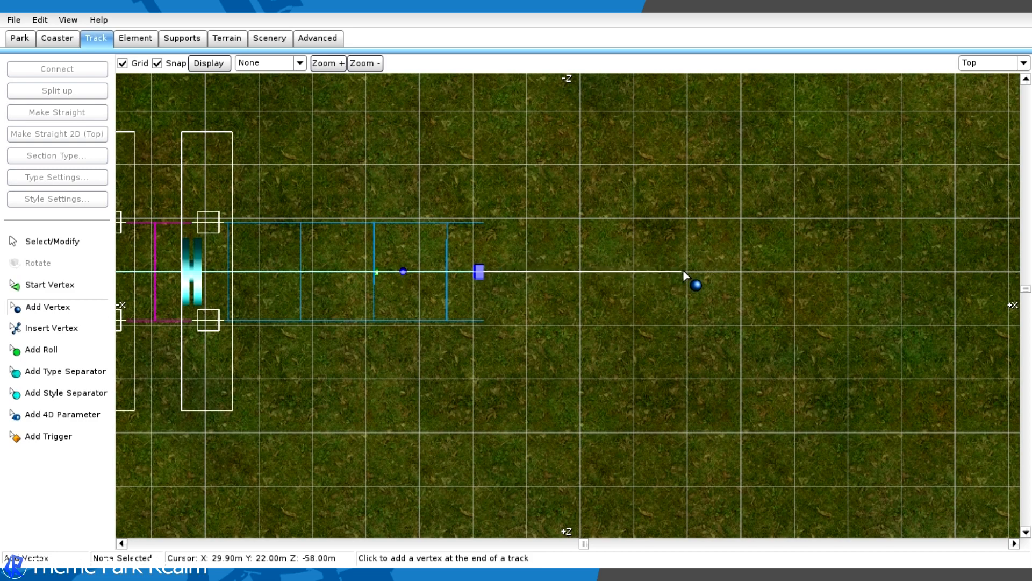
scroll(682, 269, down, 3)
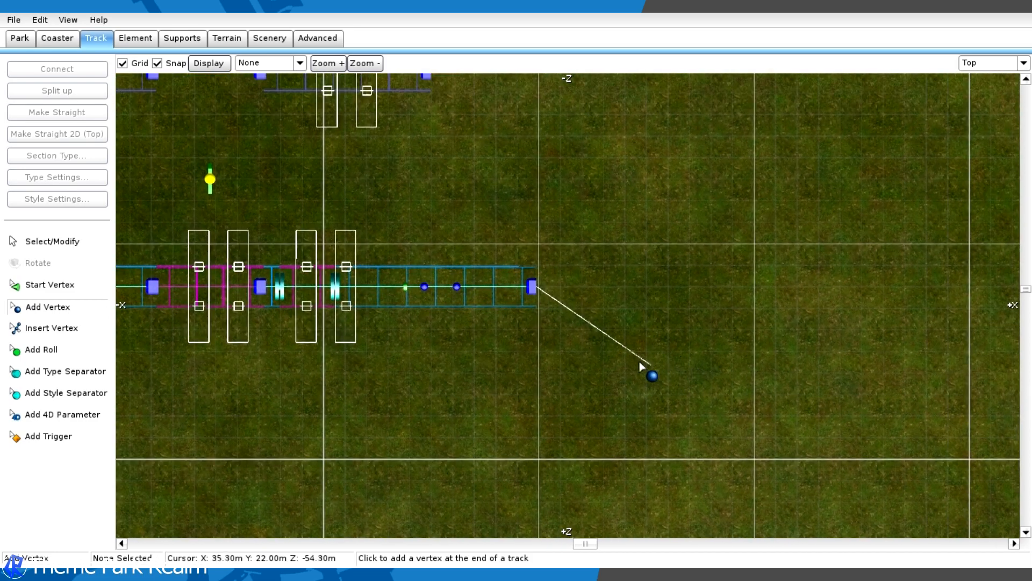
click(618, 349)
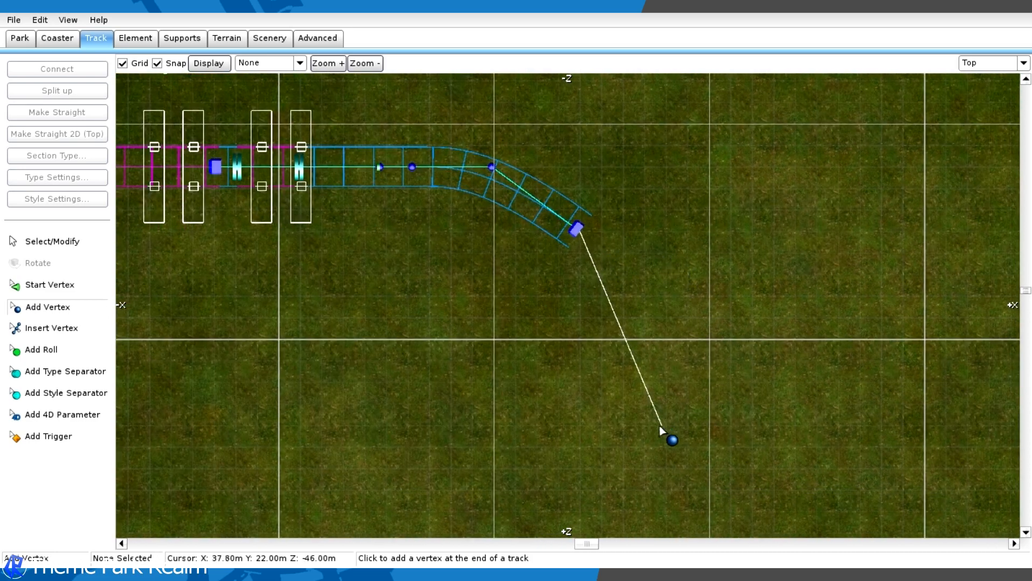
click(622, 341)
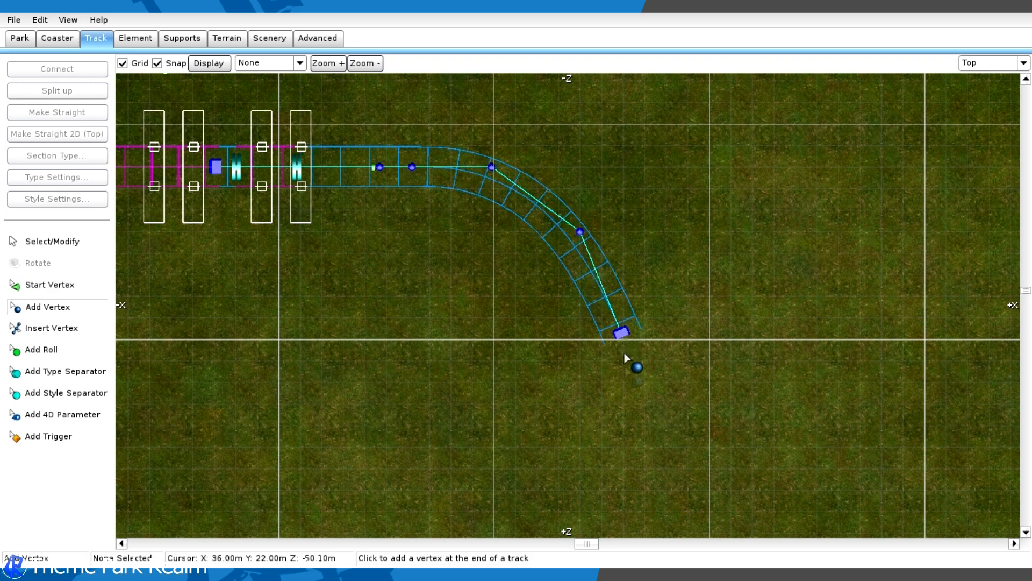
click(625, 460)
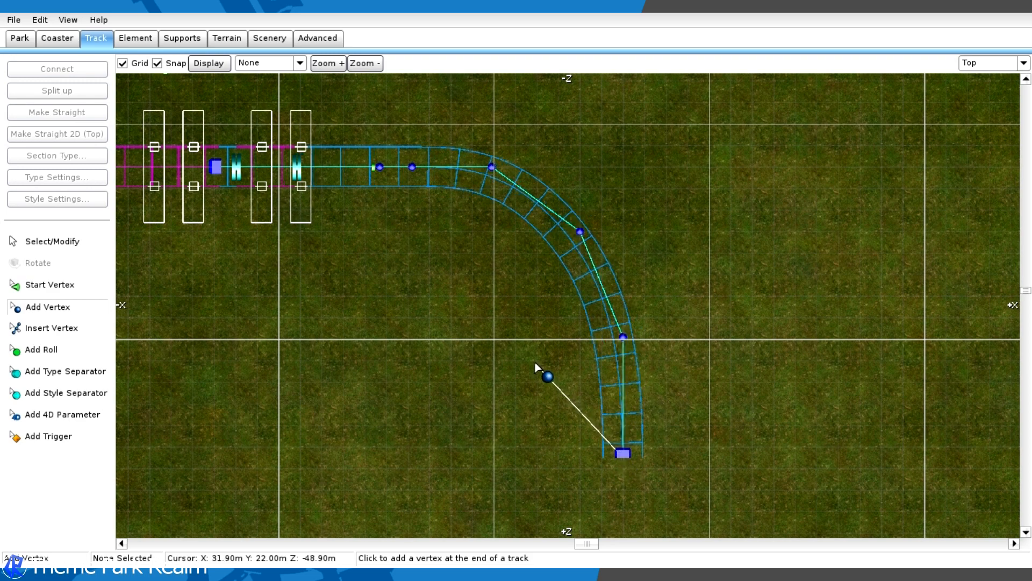
- Widen the curve by moving its last two vertices out to about X 40 m and the preceding vertex outward
click(94, 248)
drag(659, 456, 709, 335)
click(578, 221)
drag(577, 220, 619, 195)
click(759, 179)
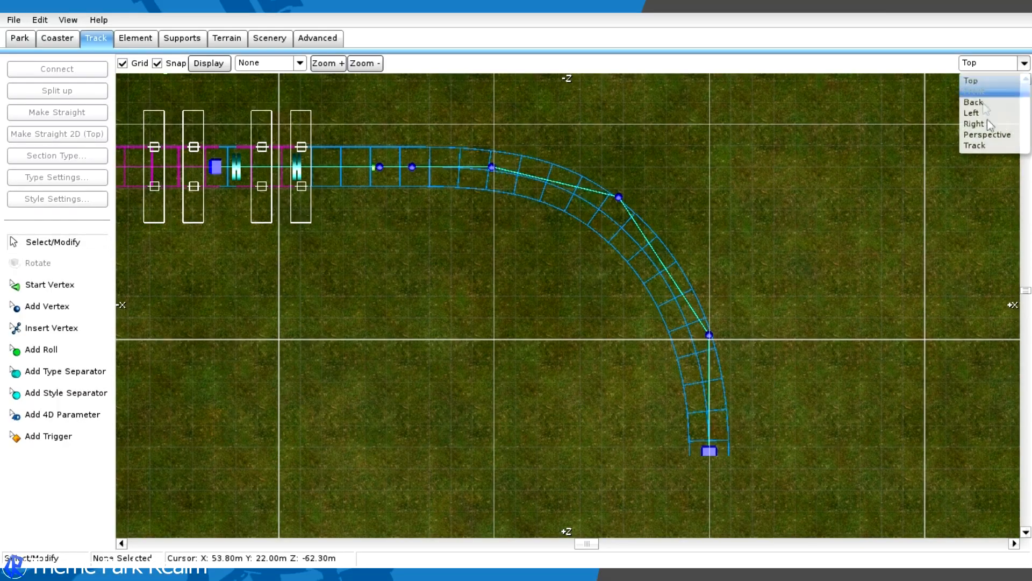
- Examine the shape of the new curve in 3D from several angles
click(991, 134)
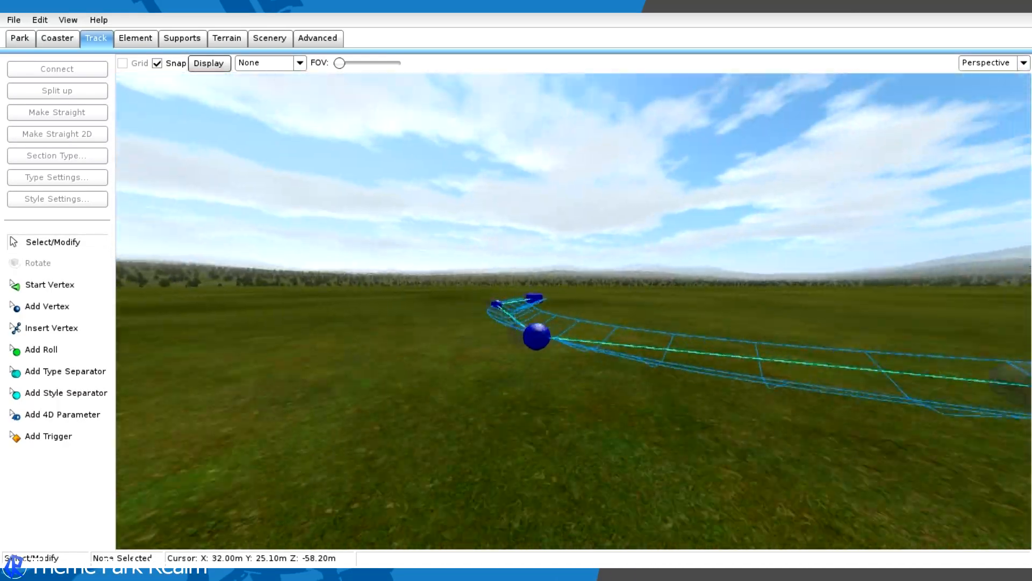
key(w)
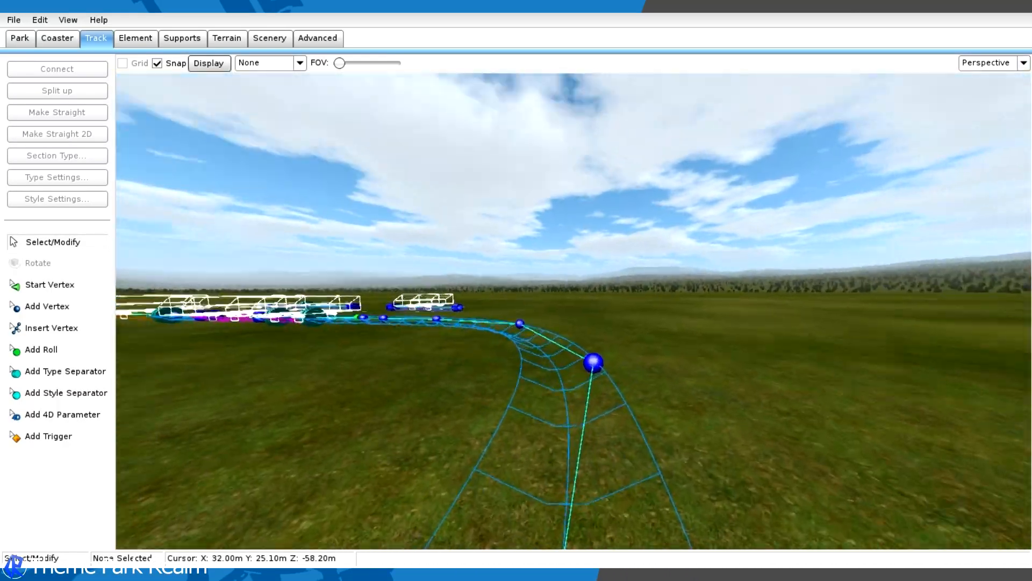
key(w)
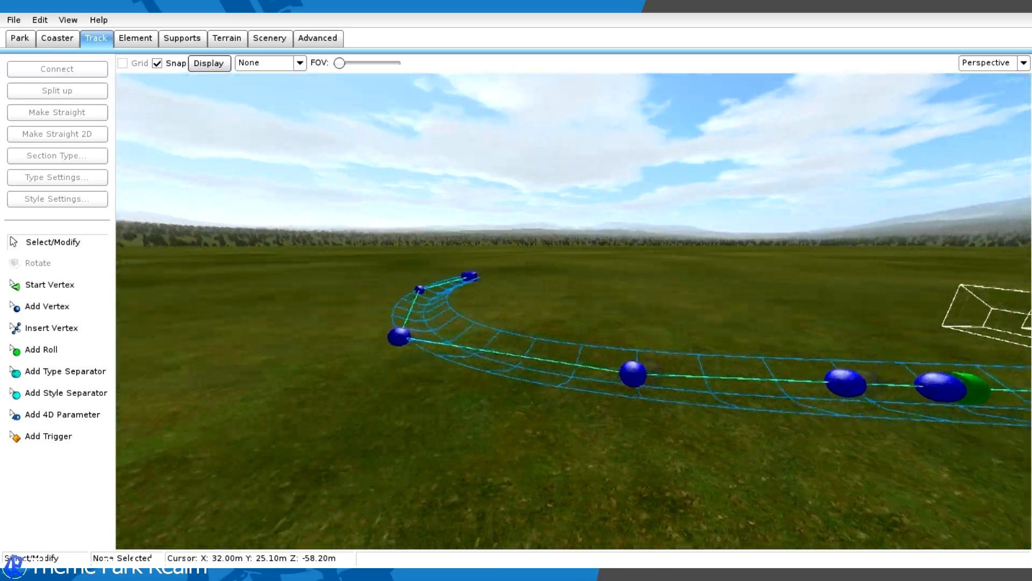
key(w)
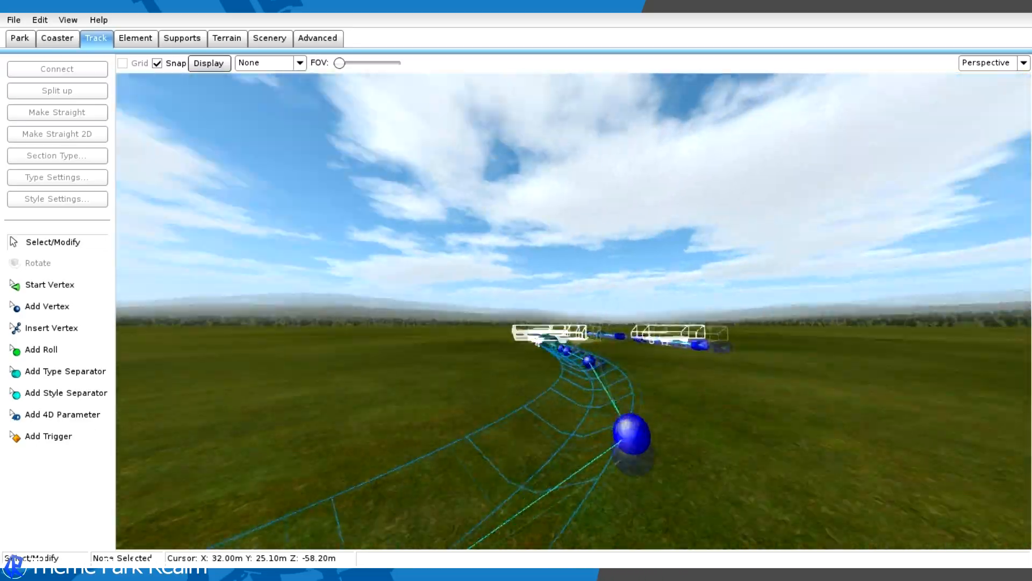
key(w)
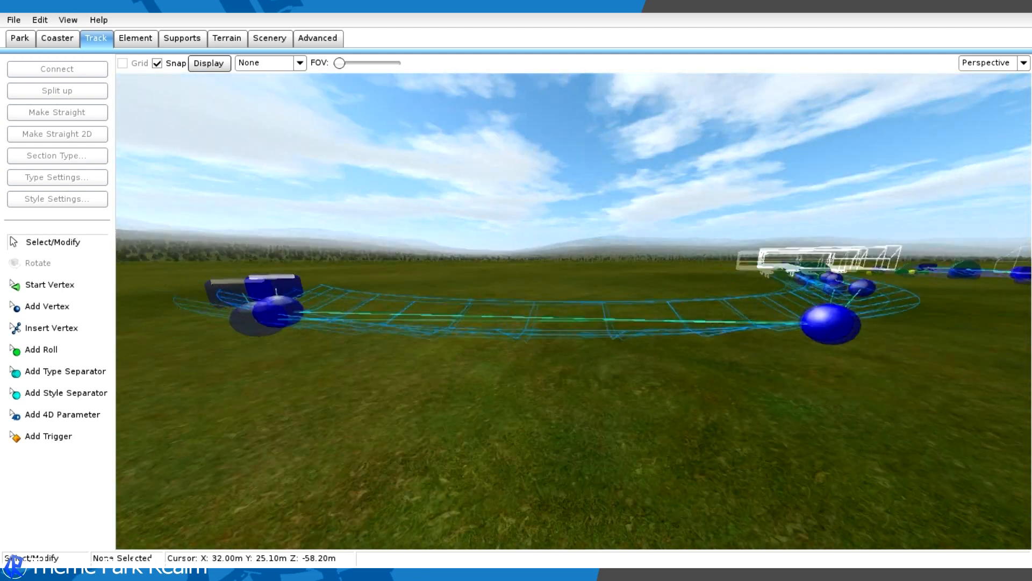
key(w)
drag(272, 206, 484, 274)
key(d)
right_drag(485, 275, 432, 276)
key(d)
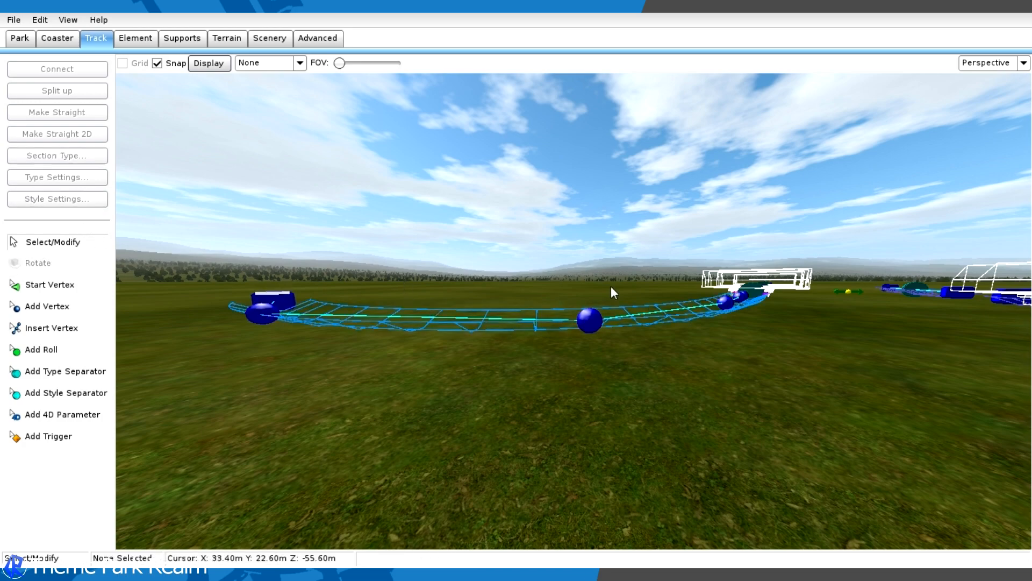
right_drag(611, 285, 599, 283)
key(w)
key(s)
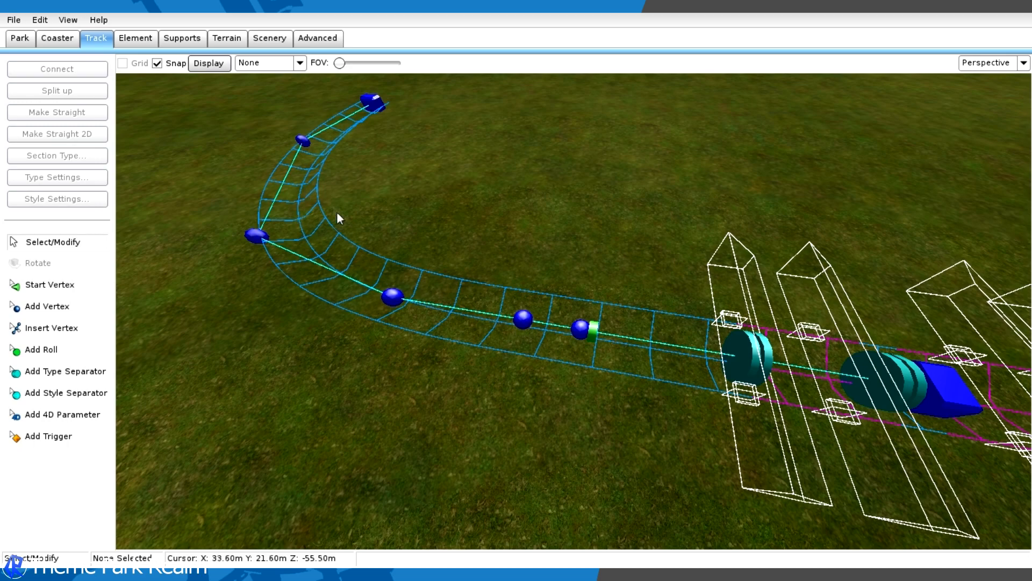
right_drag(491, 294, 570, 301)
key(w)
key(s)
right_drag(498, 212, 602, 207)
key(a)
right_drag(484, 225, 483, 257)
- Raise the last two vertices of the curve by about 1 m in the back view
click(980, 68)
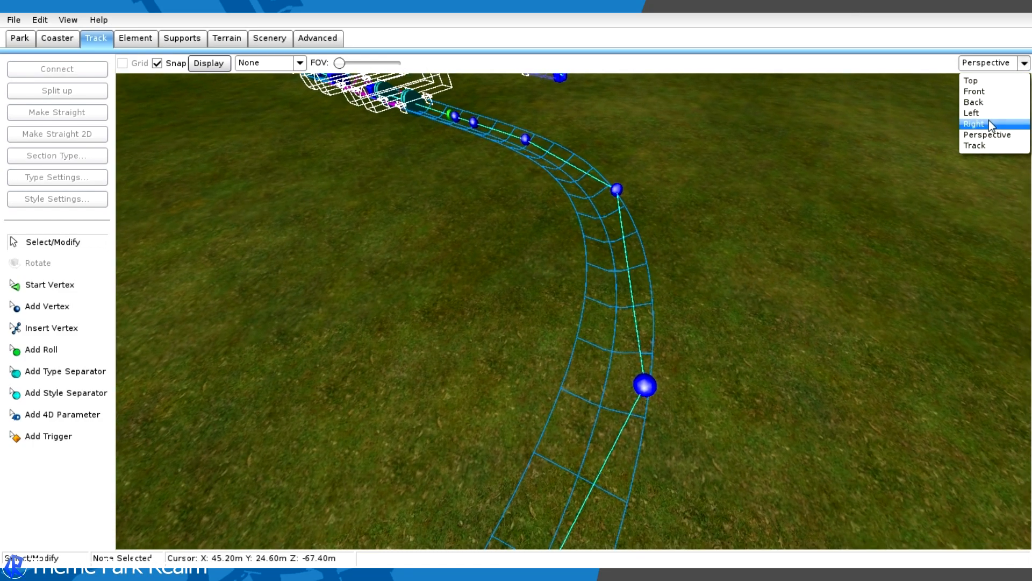
click(986, 104)
right_drag(693, 155, 712, 330)
scroll(699, 312, up, 3)
right_drag(269, 220, 504, 174)
right_drag(226, 263, 541, 312)
scroll(527, 311, up, 5)
scroll(604, 374, up, 2)
right_drag(603, 373, 589, 255)
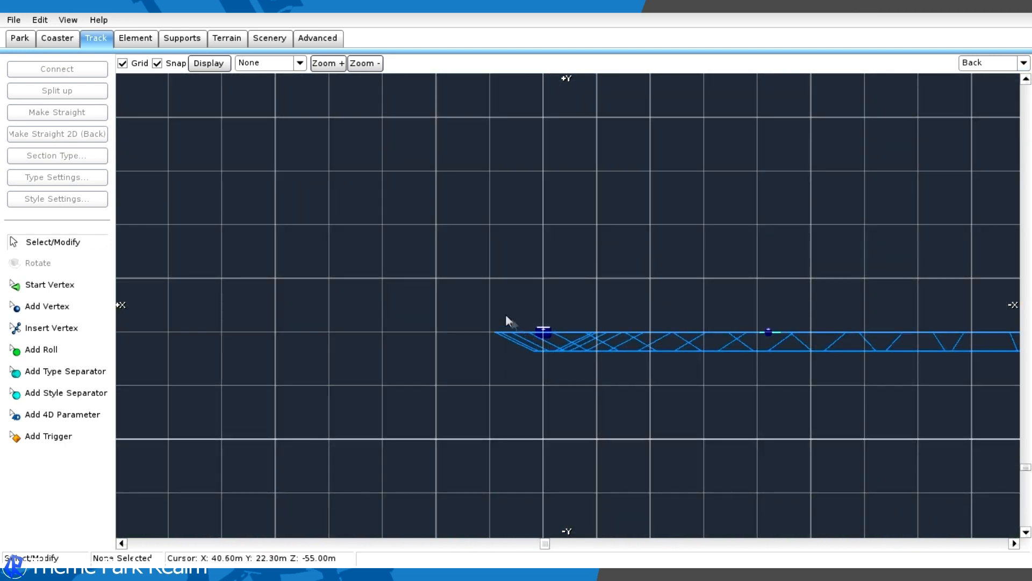
drag(518, 318, 595, 367)
drag(544, 333, 542, 279)
click(693, 235)
- Select the curved track section in the perspective view and show the Speed Comb overlay
click(990, 61)
click(985, 135)
mouse_move(824, 236)
right_down()
mouse_move(753, 242)
mouse_move(715, 205)
mouse_move(824, 237)
right_up()
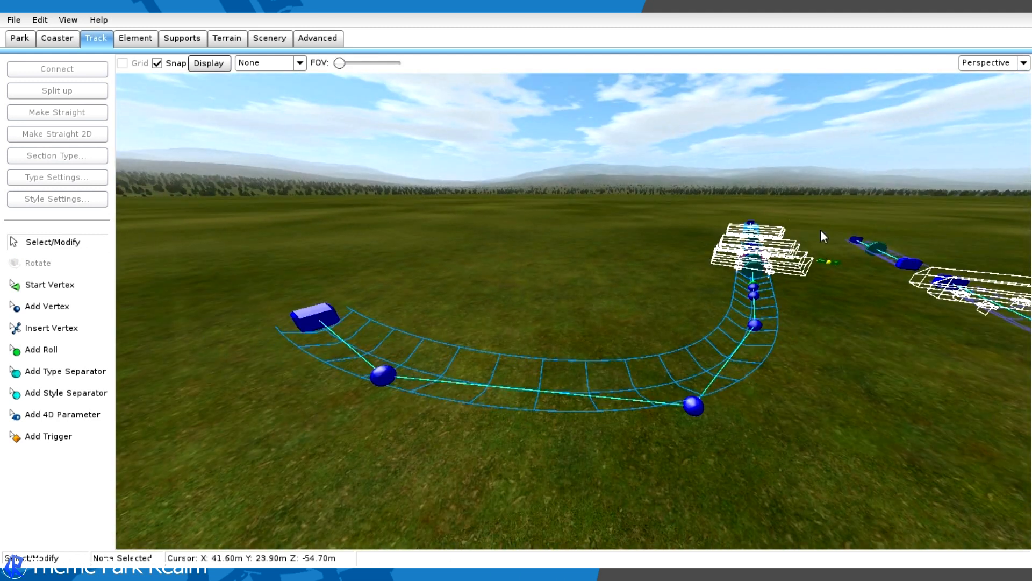
click(204, 64)
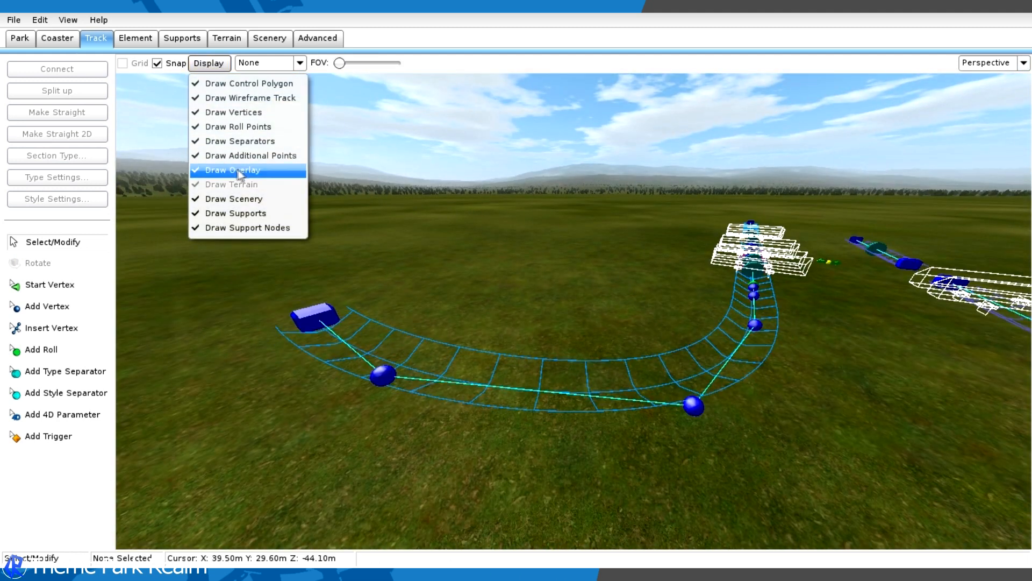
click(300, 63)
click(253, 80)
click(62, 41)
click(95, 38)
click(479, 386)
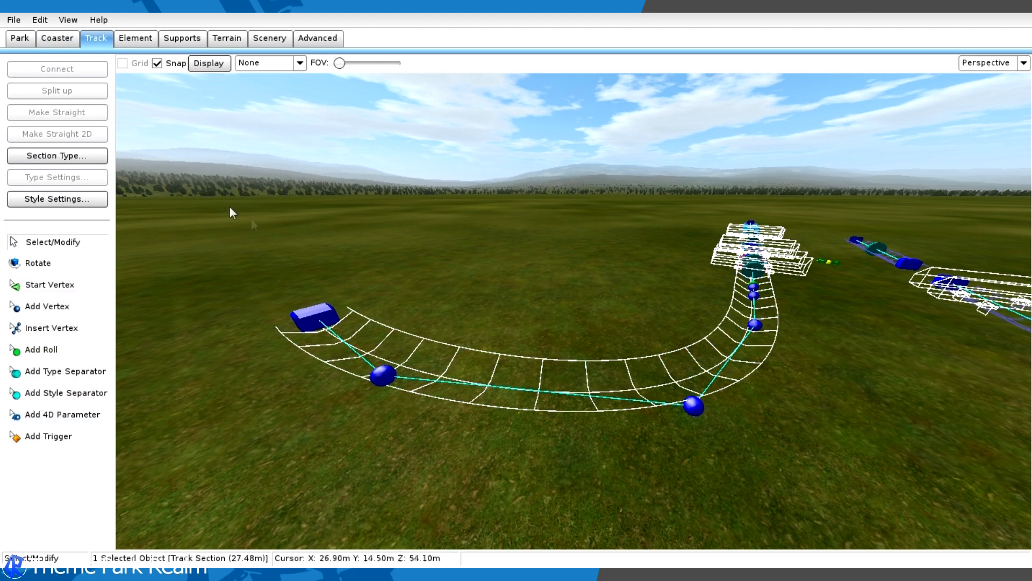
click(221, 64)
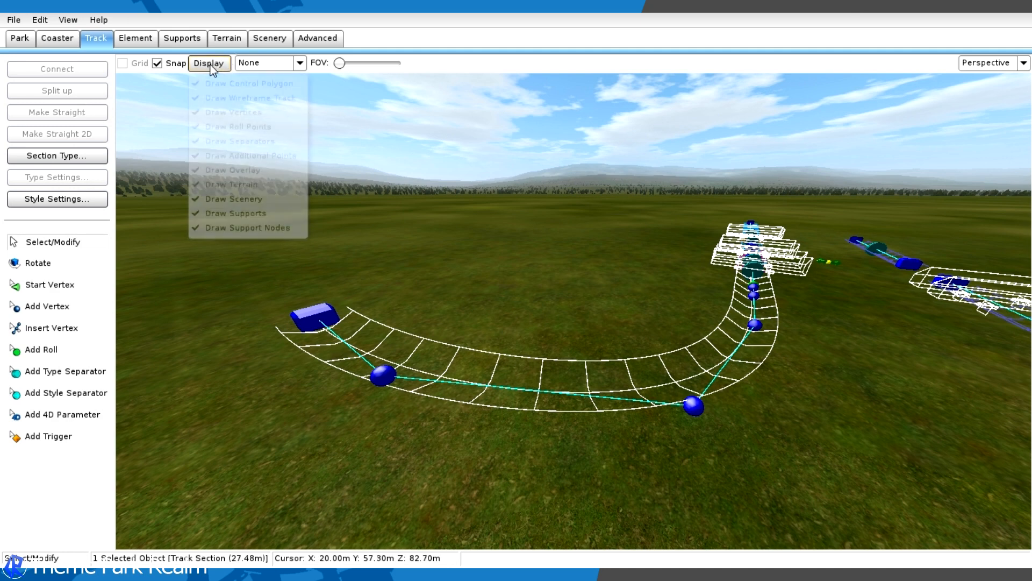
click(299, 63)
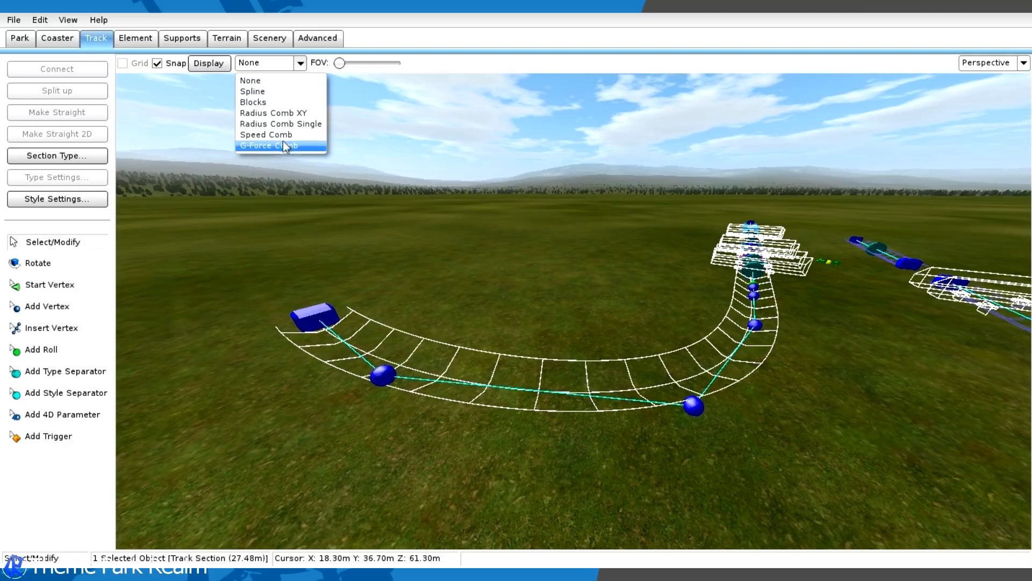
click(266, 134)
- Examine the speed comb along the curve and the straight track beside the brake section
key(w)
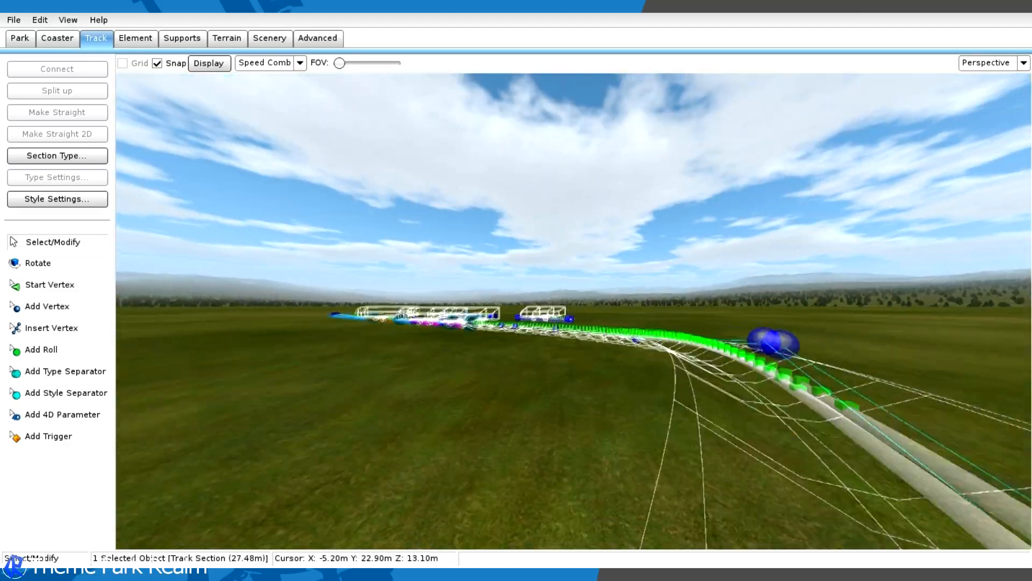
key(w)
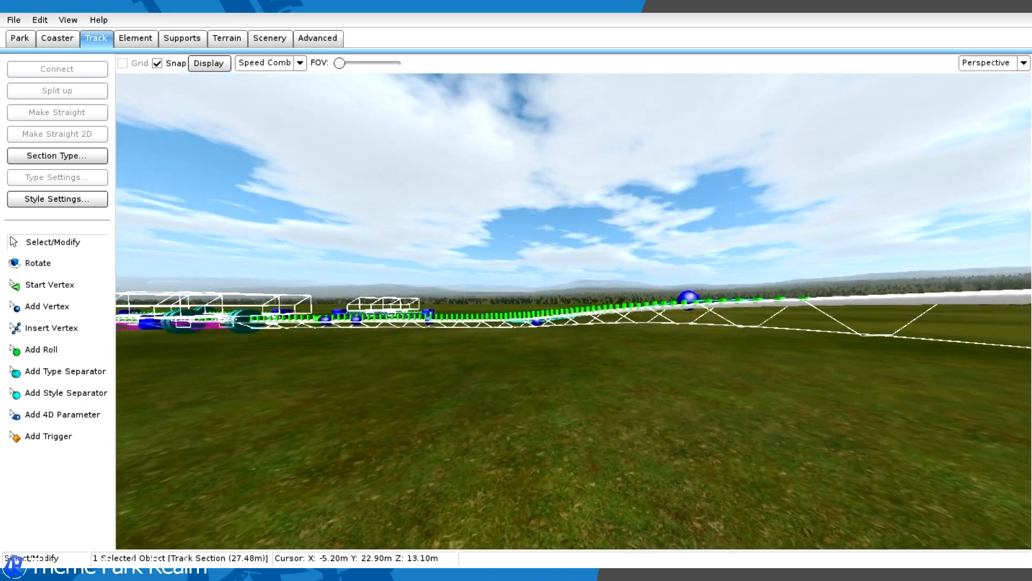
key(w)
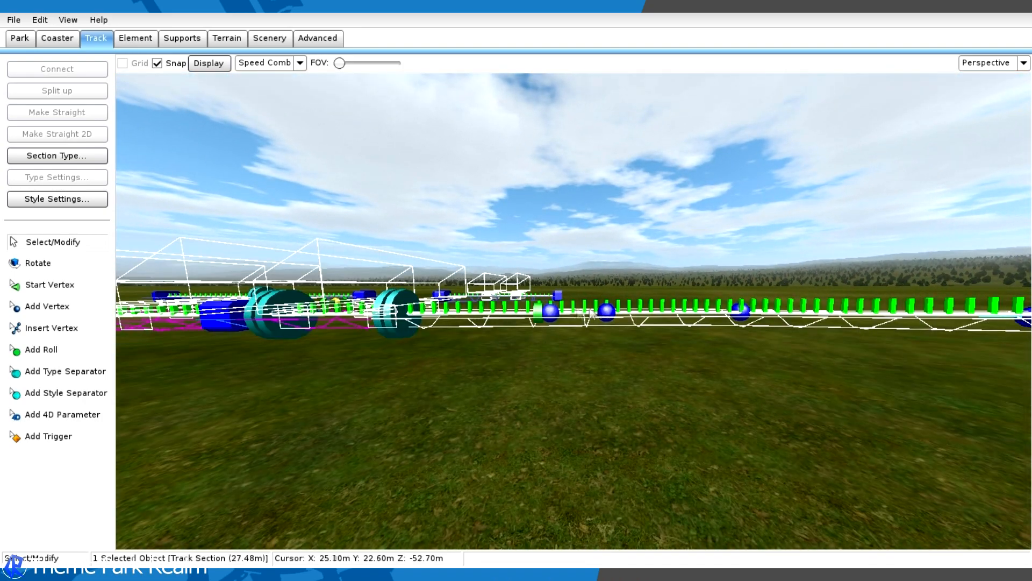
right_drag(573, 290, 954, 285)
right_drag(629, 285, 780, 301)
key(w)
right_drag(466, 318, 441, 366)
key(w)
key(s)
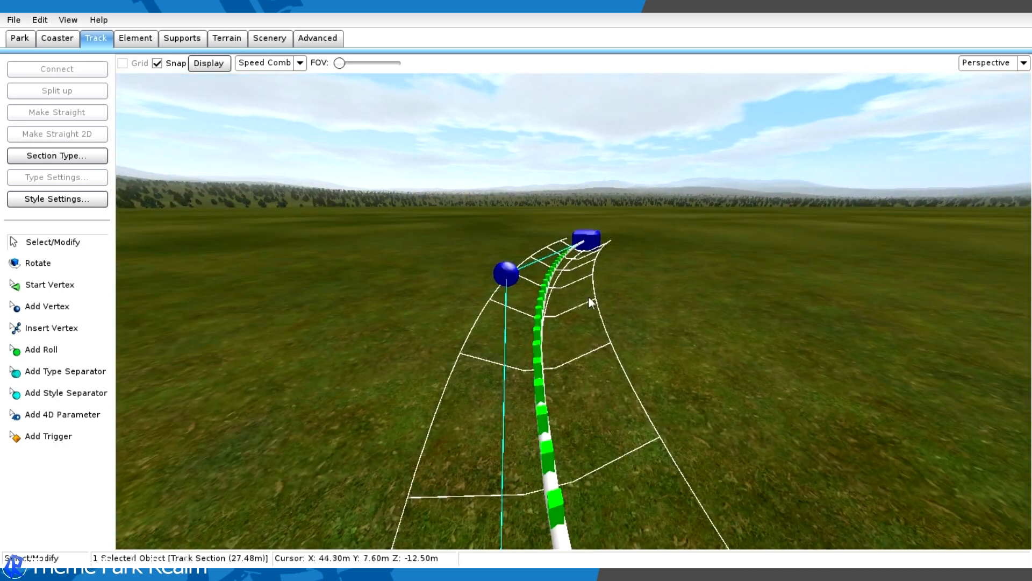
- Examine the speed comb along the whole curved section, from its free end back to the brake side
key(d)
right_drag(614, 246, 663, 188)
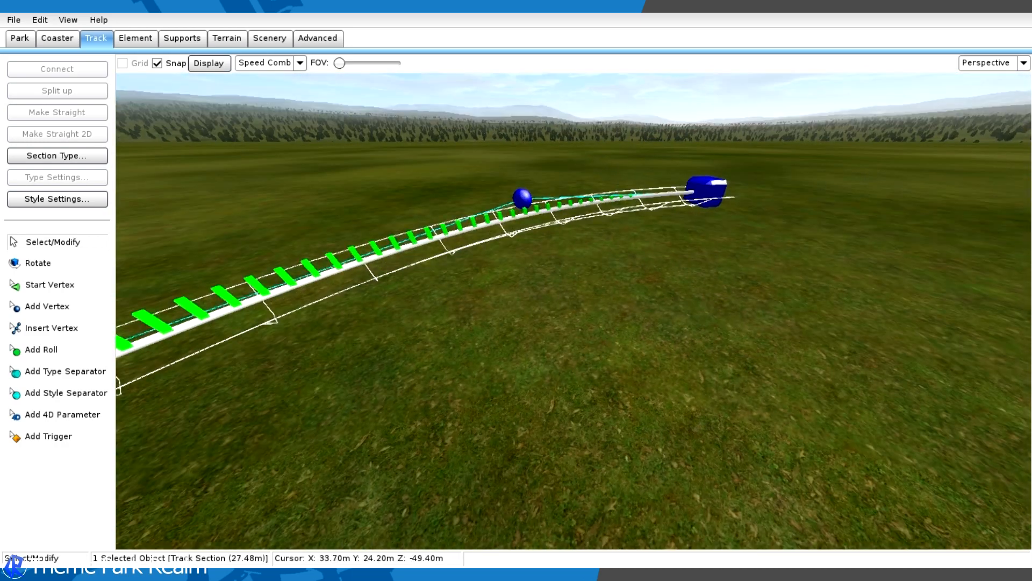
right_drag(767, 148, 869, 172)
key(d)
mouse_move(592, 276)
right_down()
mouse_move(473, 264)
mouse_move(592, 276)
right_up()
key(w)
mouse_move(255, 311)
right_down()
mouse_move(129, 304)
mouse_move(268, 308)
mouse_move(279, 287)
mouse_move(218, 288)
mouse_move(215, 268)
mouse_move(121, 268)
mouse_move(186, 269)
mouse_move(213, 284)
mouse_move(121, 289)
mouse_move(247, 311)
right_up()
key(a)
key(w)
key(w)
key(w)
key(w)
key(w)
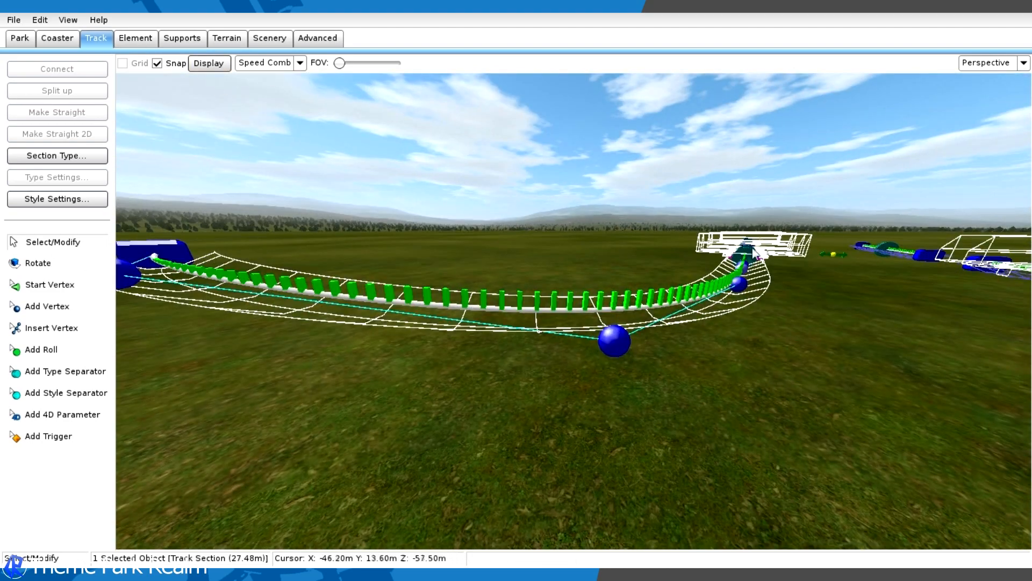
- Turn off the Speed Comb overlay so that no comb is shown on the track
click(282, 70)
click(284, 80)
key(w)
right_drag(295, 140, 952, 106)
key(w)
- Lower the last two vertices of the curved track by about 0.2 m in the right view
click(985, 68)
click(983, 99)
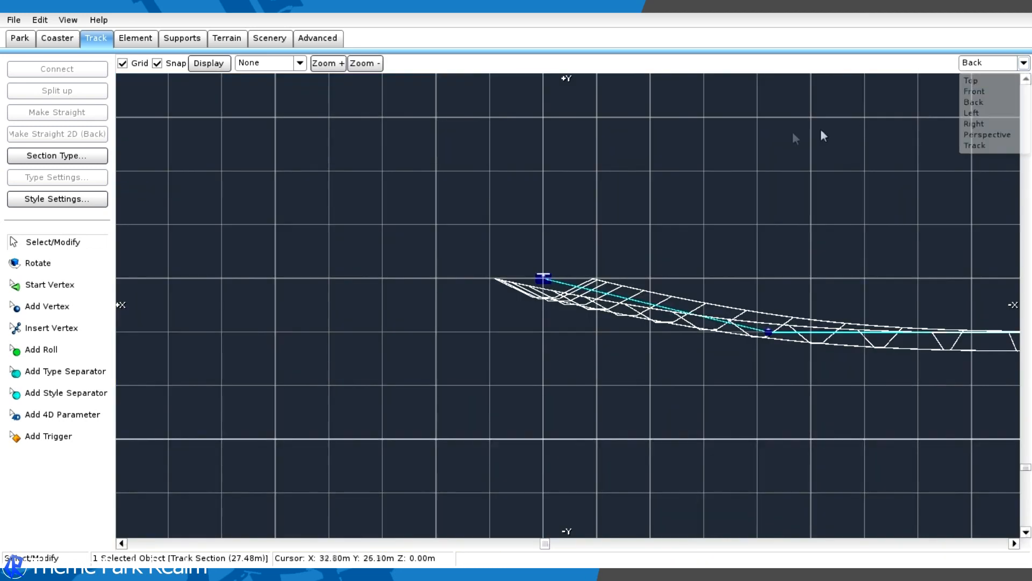
click(980, 68)
click(977, 122)
scroll(683, 249, up, 5)
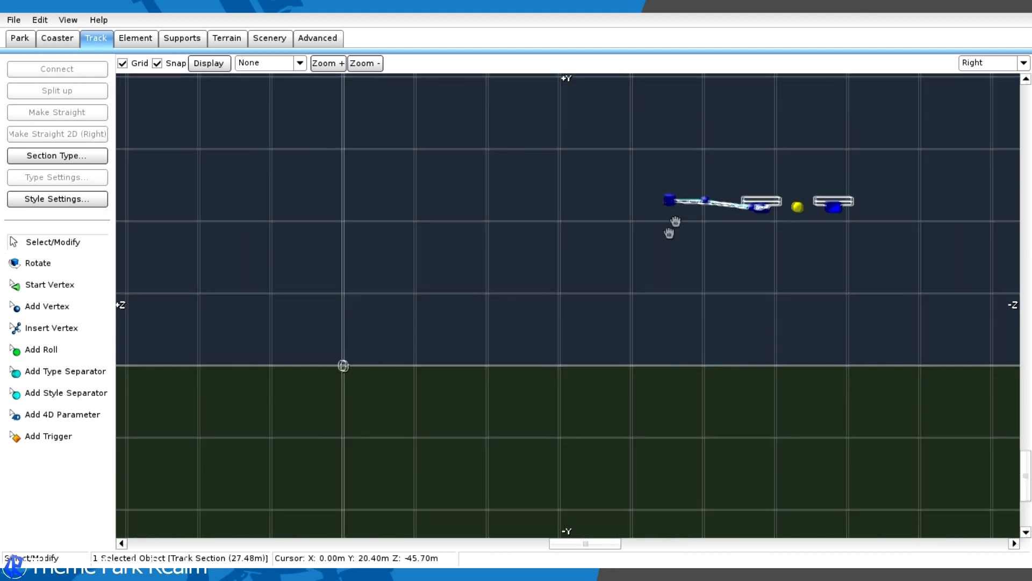
drag(634, 280, 631, 272)
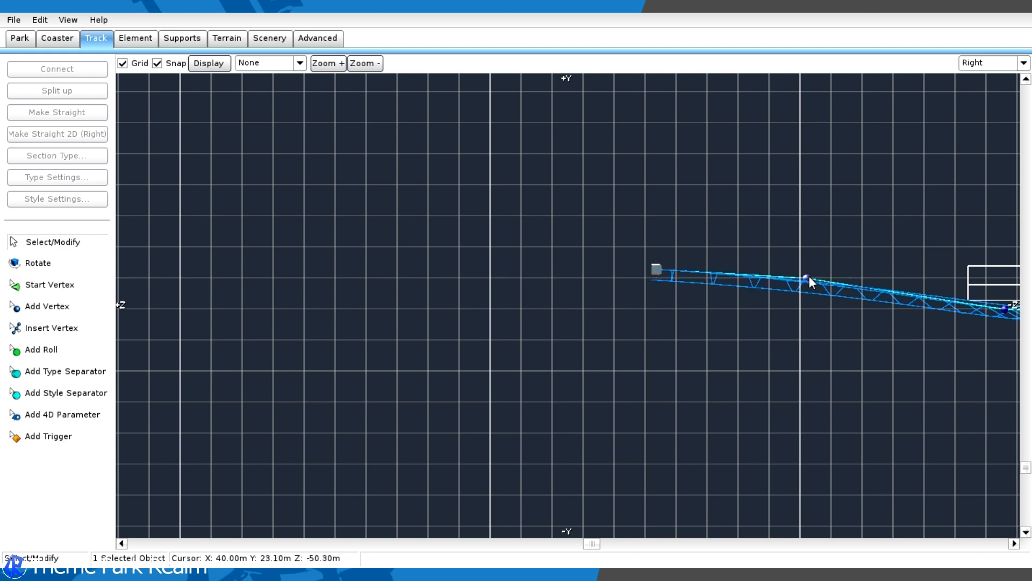
drag(809, 279, 805, 283)
drag(658, 270, 657, 275)
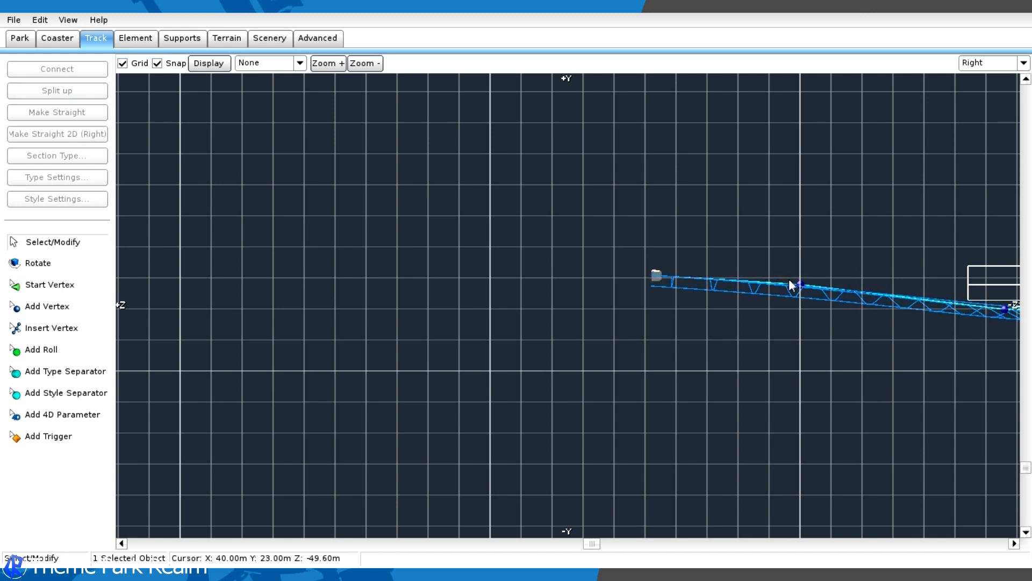
- Extend the free end of the curved track with new vertices by about 31 m in the right view
click(47, 306)
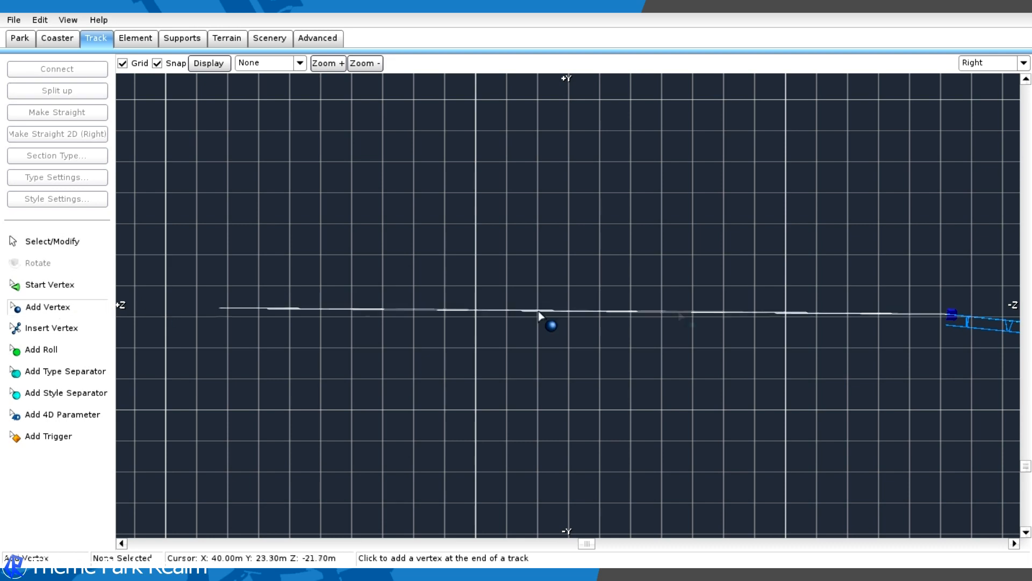
scroll(991, 298, down, 2)
right_drag(798, 300, 446, 288)
right_drag(597, 253, 1014, 301)
click(292, 296)
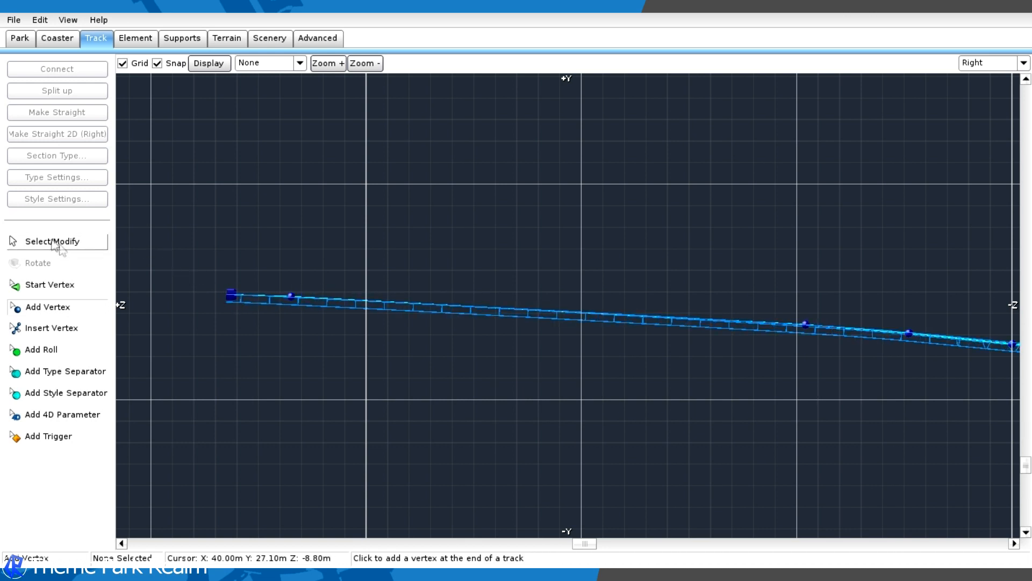
- Pull the track's last two vertices back by about 6.5 m and make the last four vertices straight
scroll(456, 292, down, 2)
right_drag(541, 270, 427, 259)
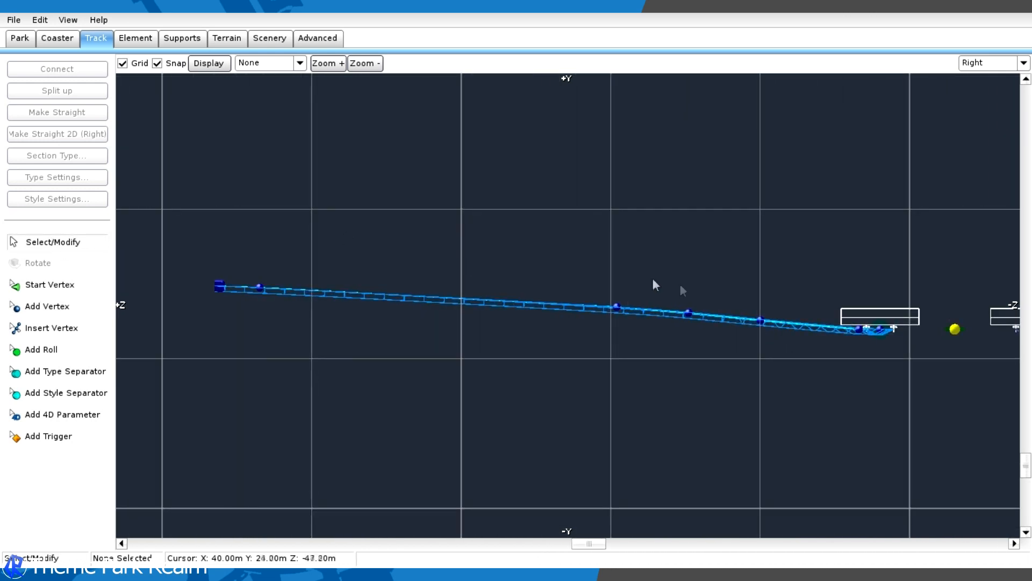
click(255, 292)
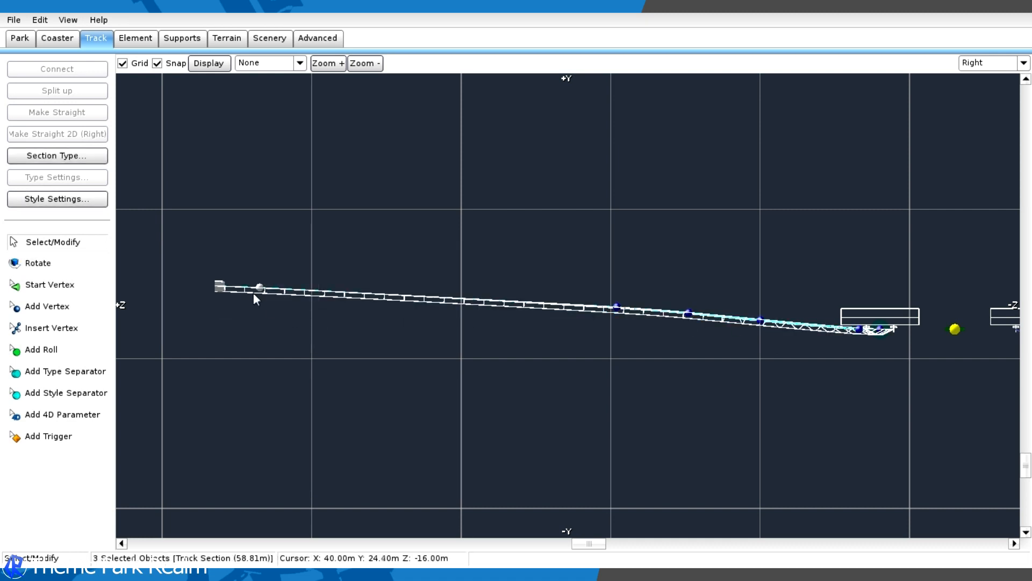
drag(255, 292, 357, 286)
click(311, 260)
drag(262, 242, 700, 360)
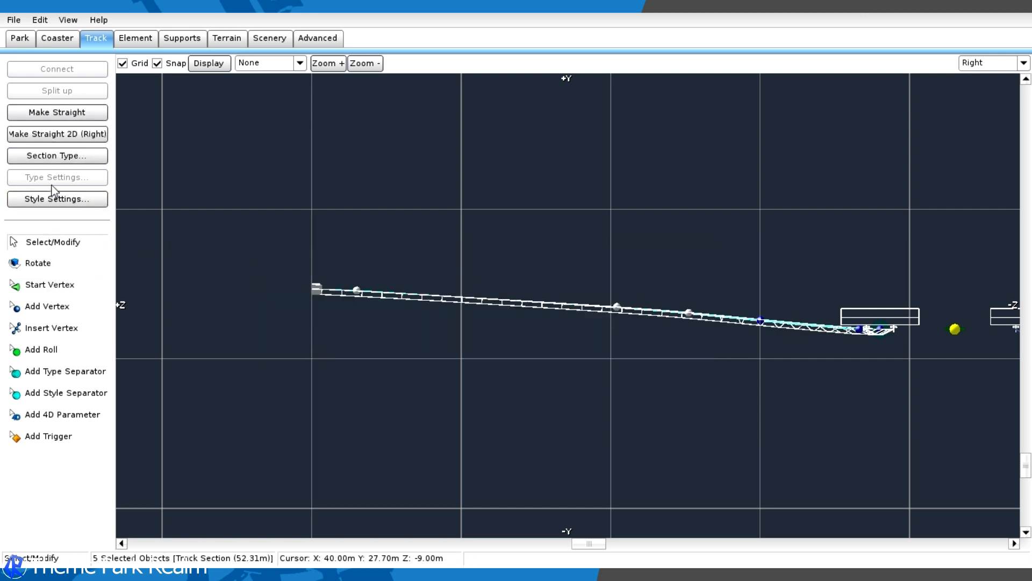
click(58, 116)
- Add two roll points in the perspective view, one in the curve and one on the straight beyond it
click(991, 63)
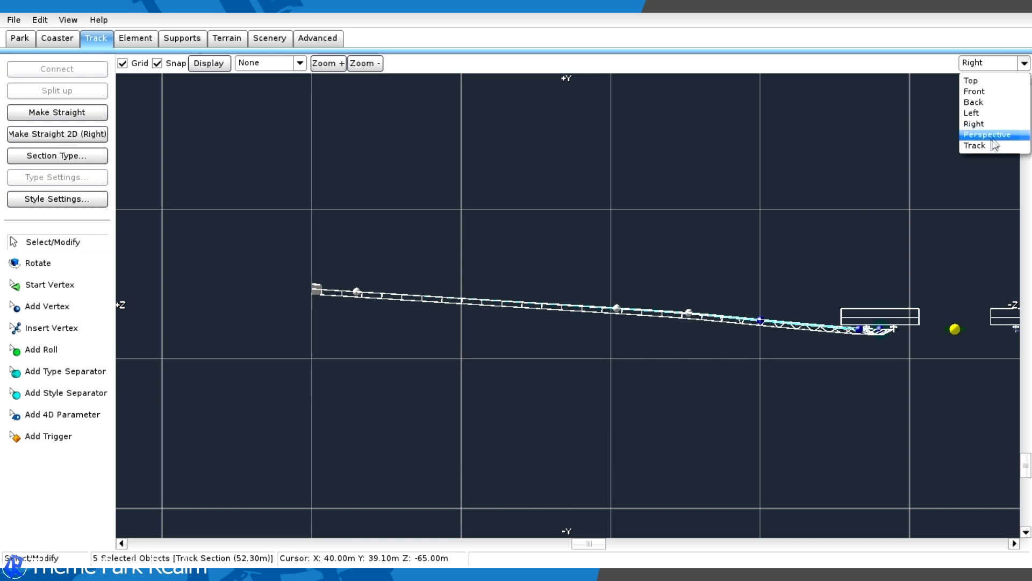
click(999, 134)
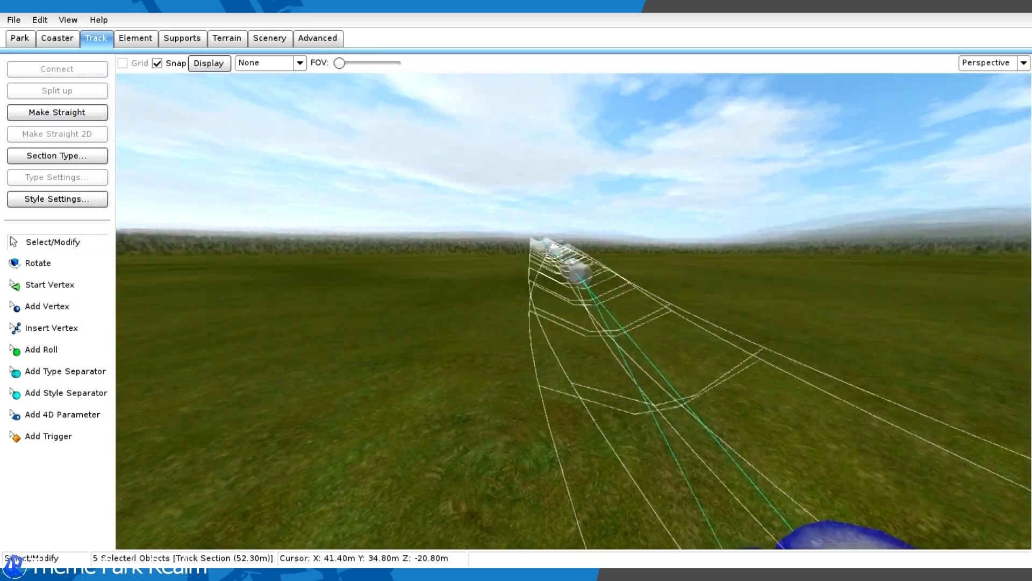
right_drag(905, 178, 823, 255)
click(905, 155)
click(554, 259)
right_drag(555, 260, 466, 268)
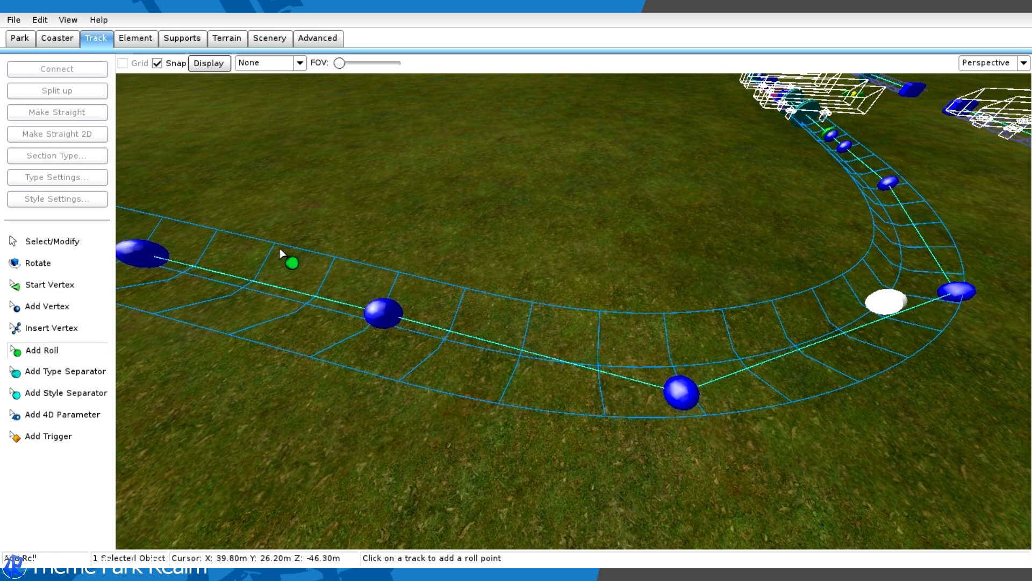
click(219, 268)
double_click(225, 272)
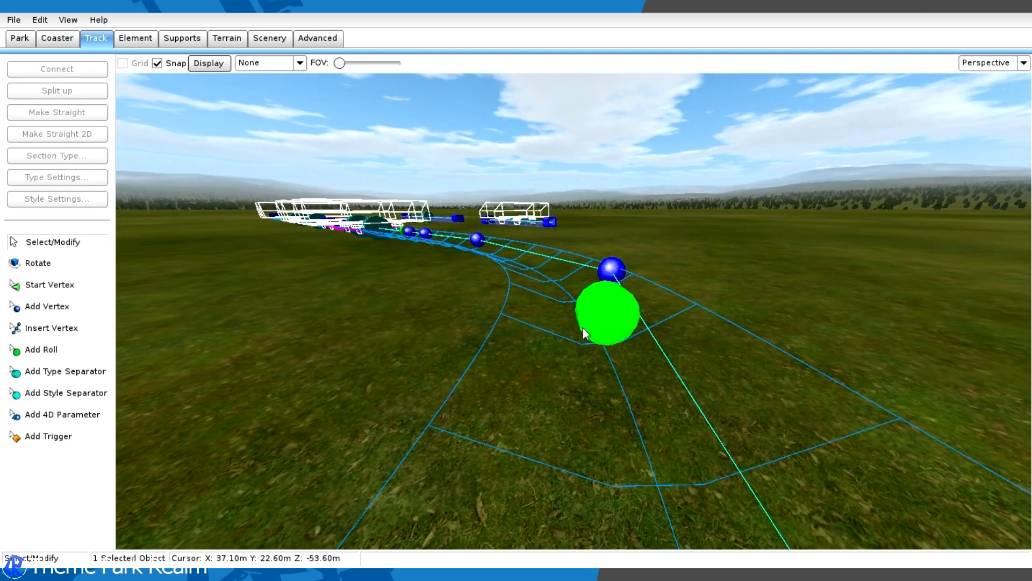
- Bank the roll point in the curve by +10°
double_click(583, 328)
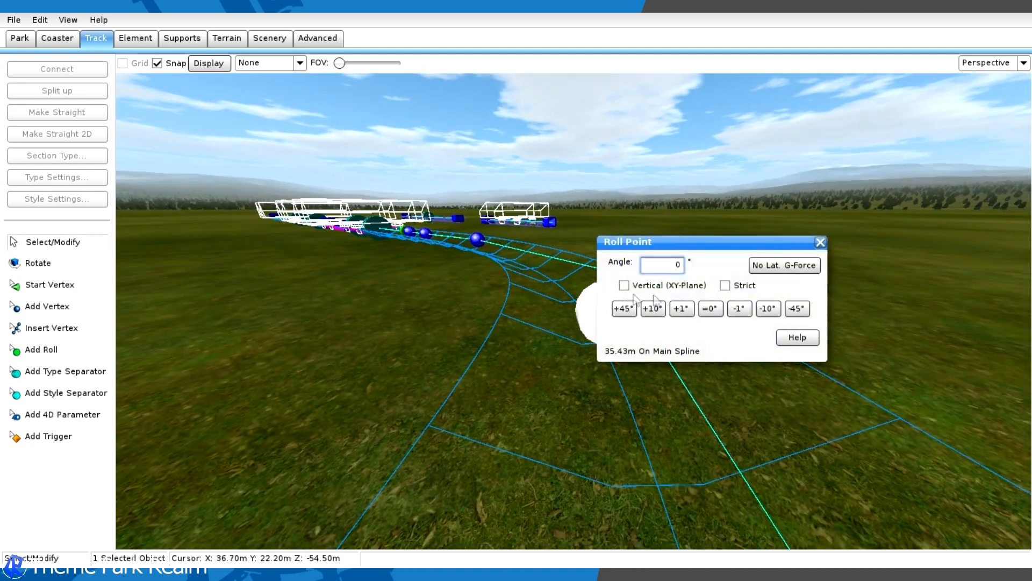
click(657, 308)
click(821, 242)
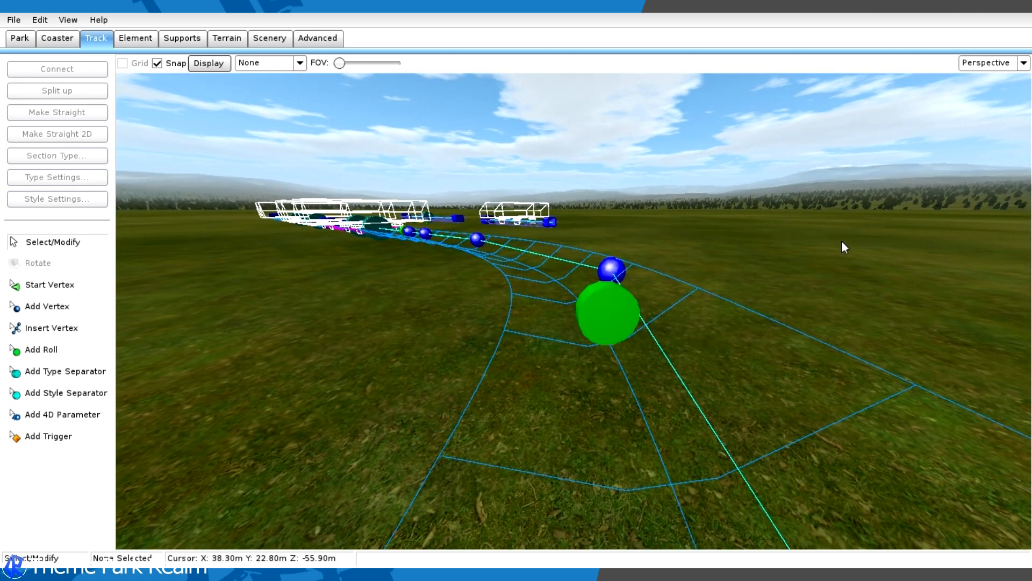
- Add two type separators on the straight track beyond the curve, just past the second roll point
key(w)
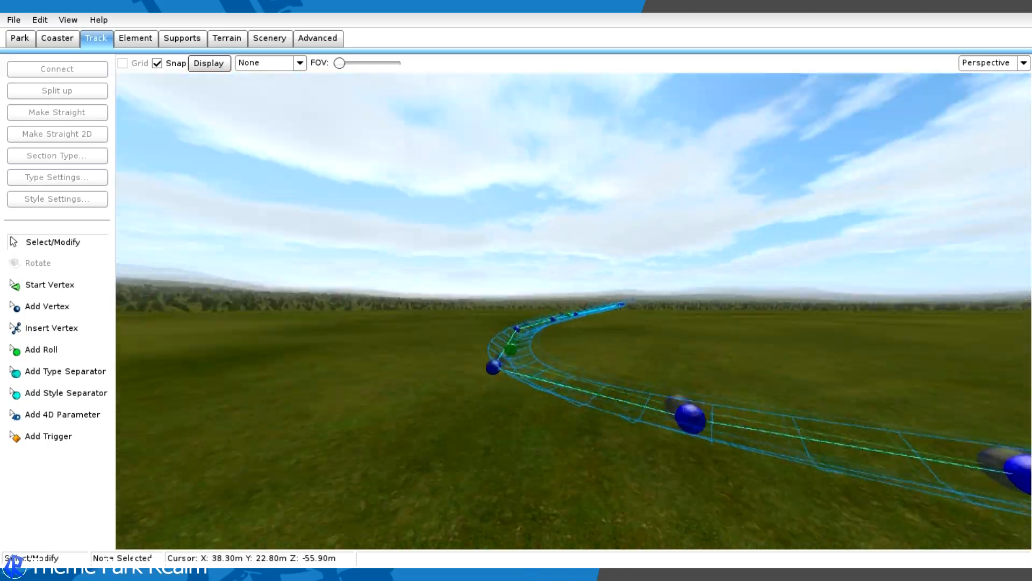
key(w)
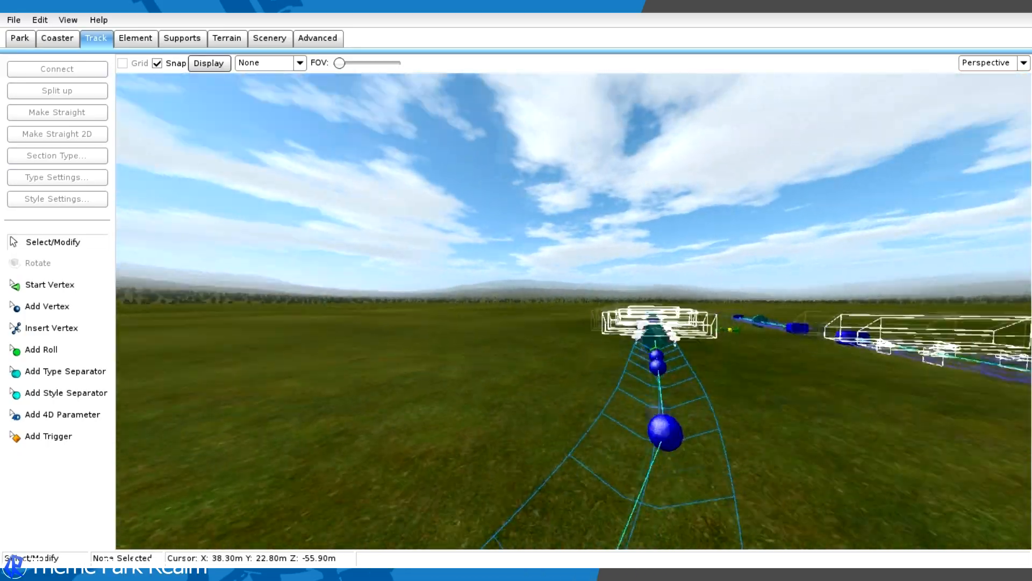
key(a)
key(d)
mouse_move(842, 243)
right_down()
mouse_move(882, 290)
mouse_move(841, 243)
right_up()
click(63, 372)
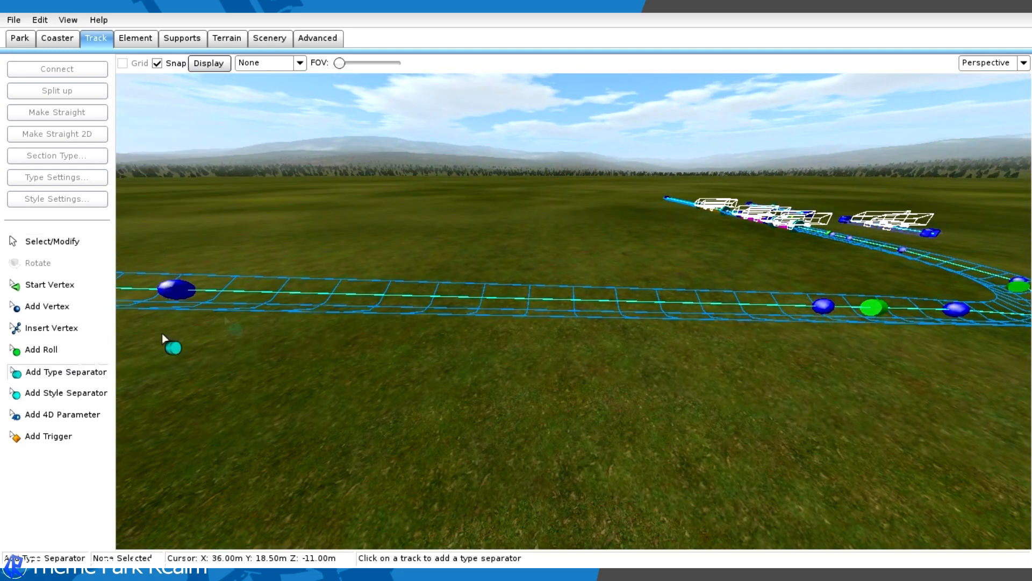
key(s)
click(608, 293)
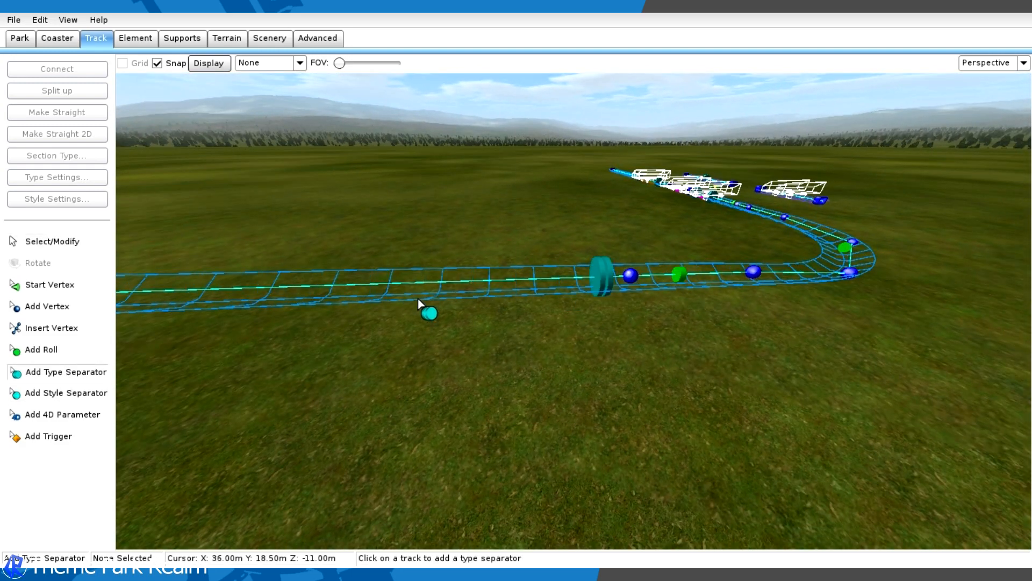
click(422, 291)
- Change the section between the two new type separators to a Brake section
click(52, 241)
click(505, 272)
click(58, 156)
click(83, 230)
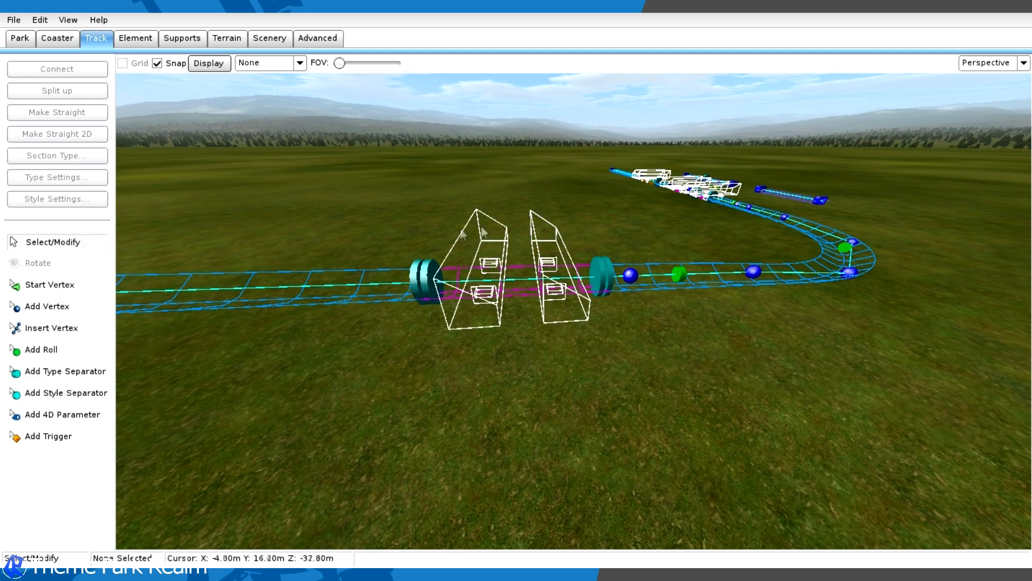
- Add four more type separators along the straight beyond the new brake, marking out two further sections
click(53, 375)
click(632, 272)
right_drag(543, 252, 556, 248)
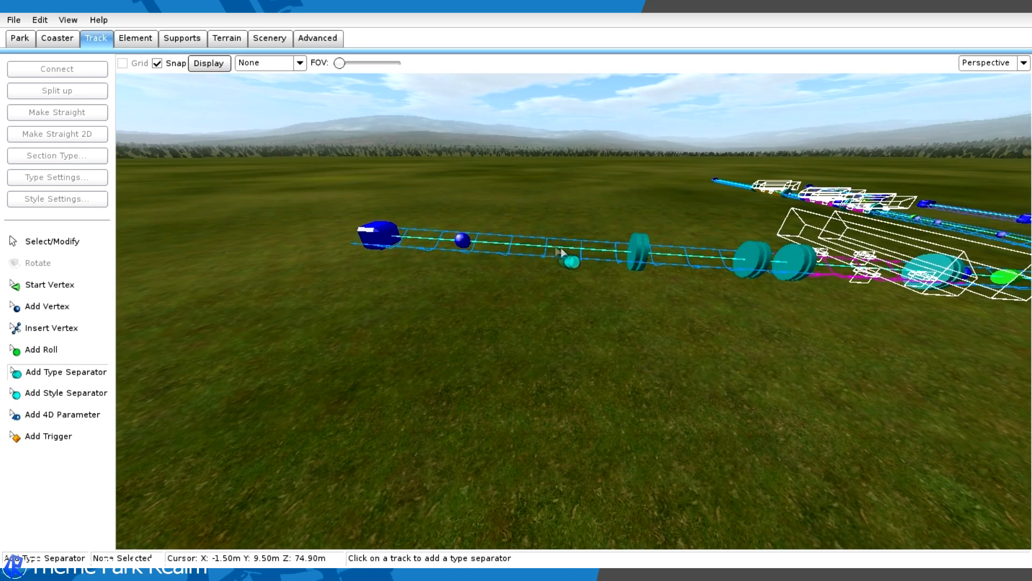
click(553, 253)
click(431, 253)
- Change the middle separated section on the straight, about 4 m long, to a Brake section
click(85, 242)
right_drag(565, 245, 431, 268)
double_click(437, 272)
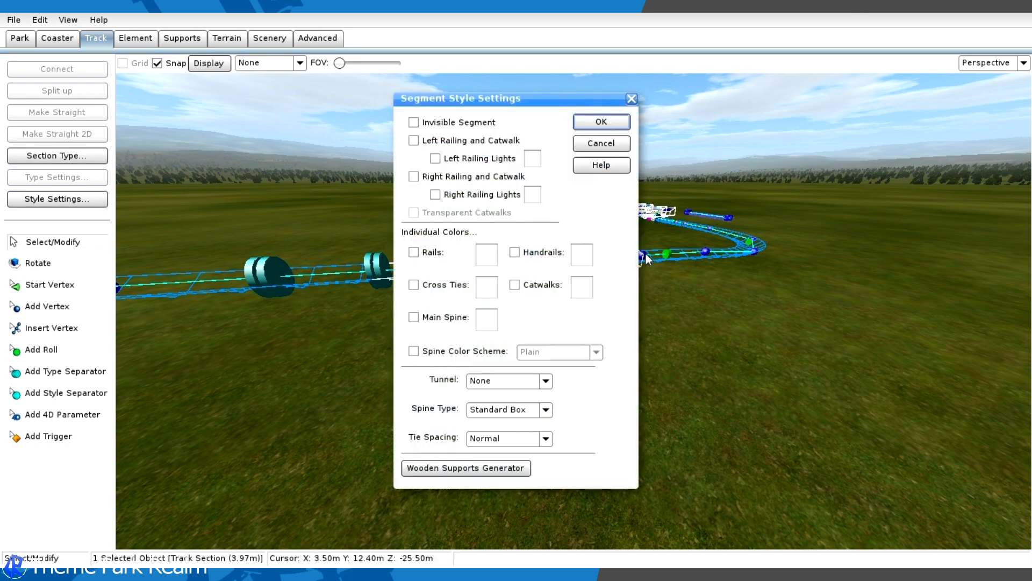
drag(538, 99, 319, 141)
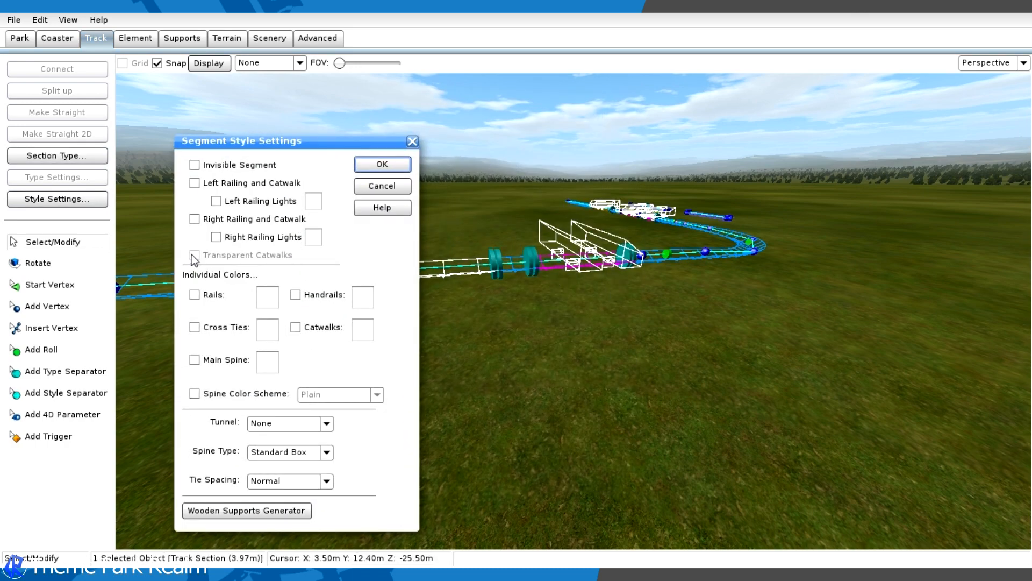
click(411, 141)
click(57, 156)
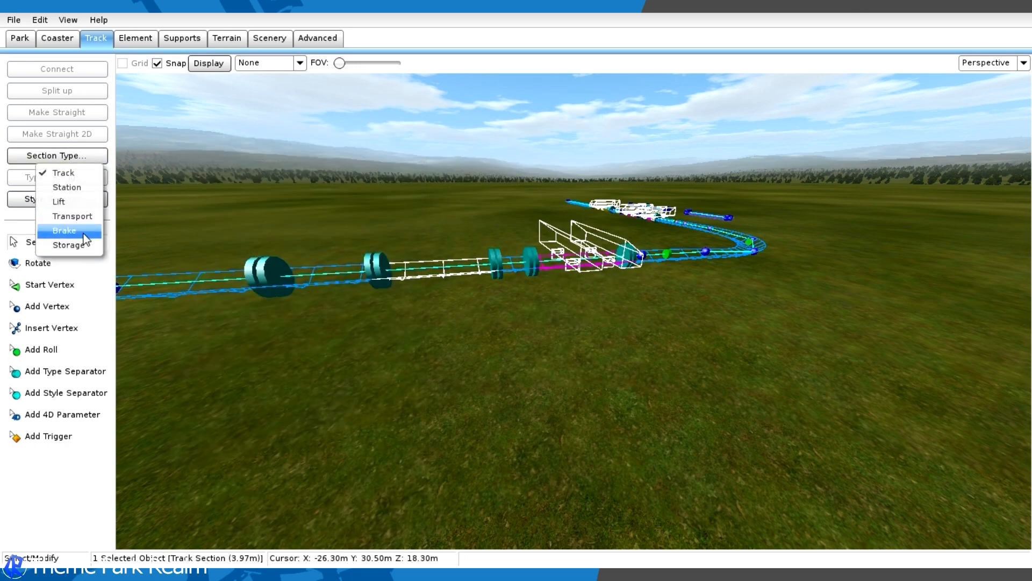
click(70, 231)
double_click(424, 272)
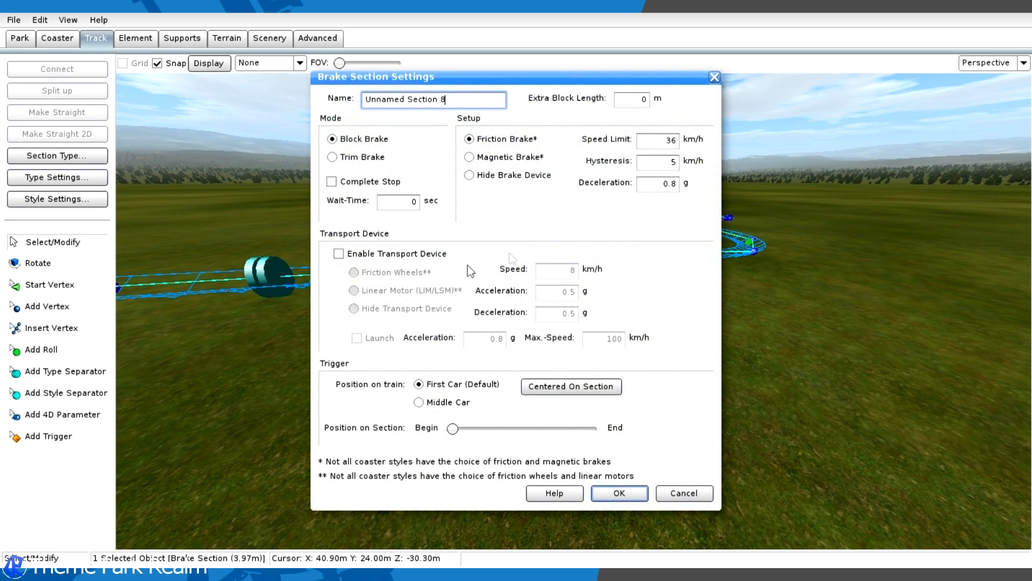
click(717, 79)
- Change the separated section nearest the track's free end to a Brake section
middle_drag(586, 137, 630, 168)
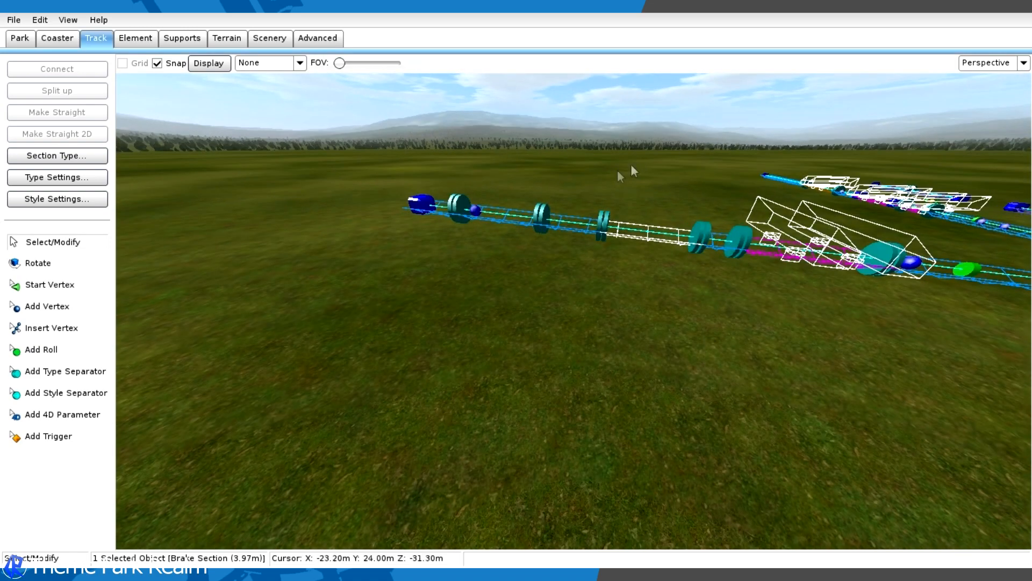
double_click(508, 214)
click(632, 98)
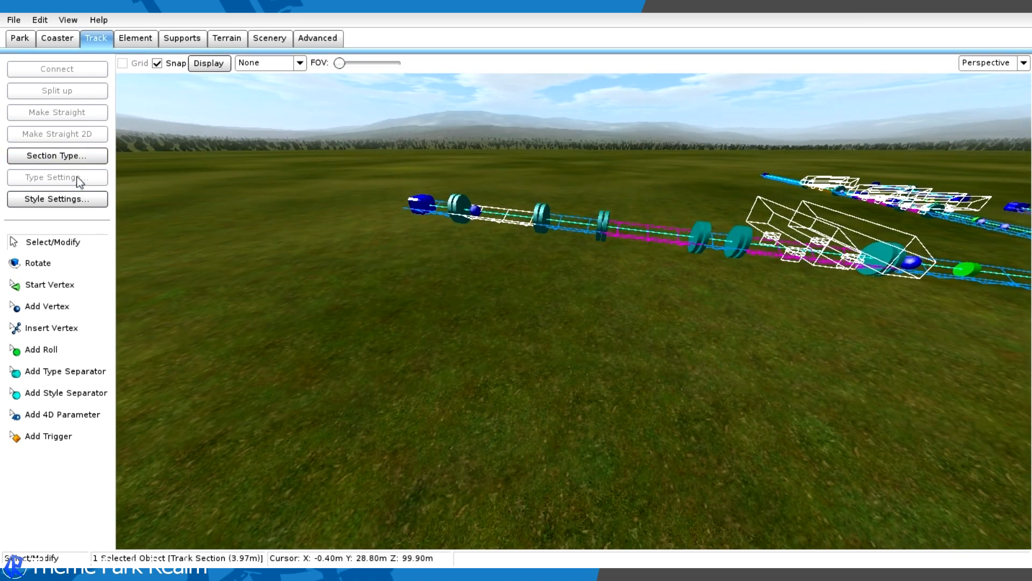
click(59, 156)
click(75, 232)
- Set the brake nearest the free end to Magnetic Brake with a speed limit of 10 km/h
double_click(480, 214)
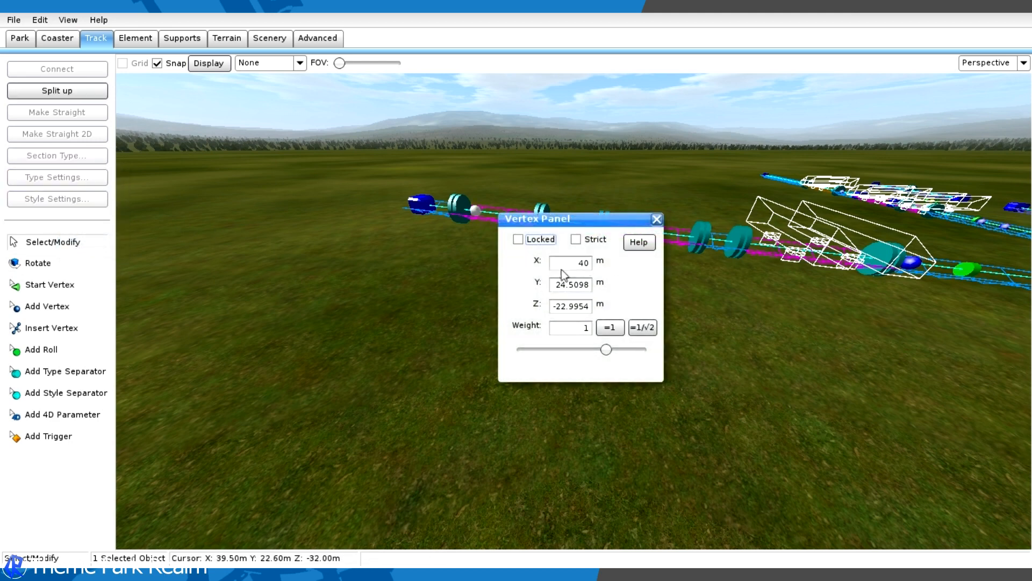
click(590, 201)
click(657, 218)
double_click(670, 214)
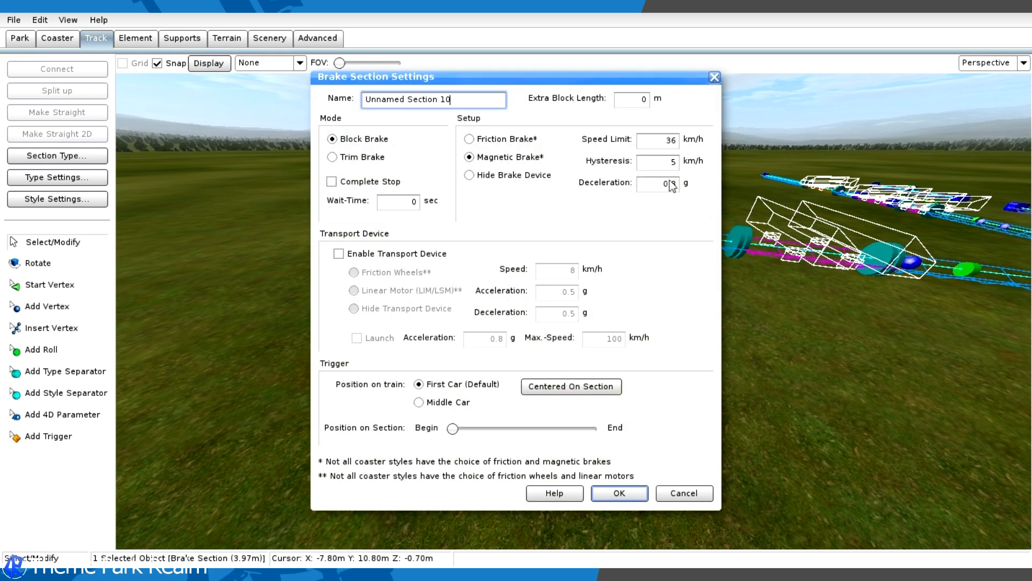
drag(662, 140, 749, 156)
text(10)
key(Return)
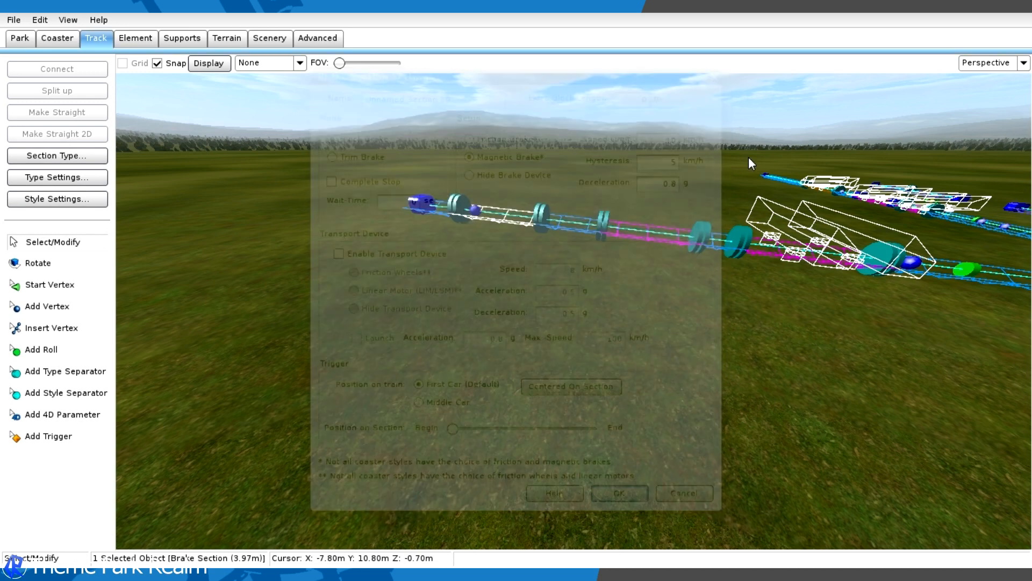
- Name the brake section nearest the banked curve Final Brake
click(621, 133)
drag(537, 219, 572, 228)
click(573, 240)
right_drag(573, 239, 618, 215)
right_drag(527, 304, 585, 326)
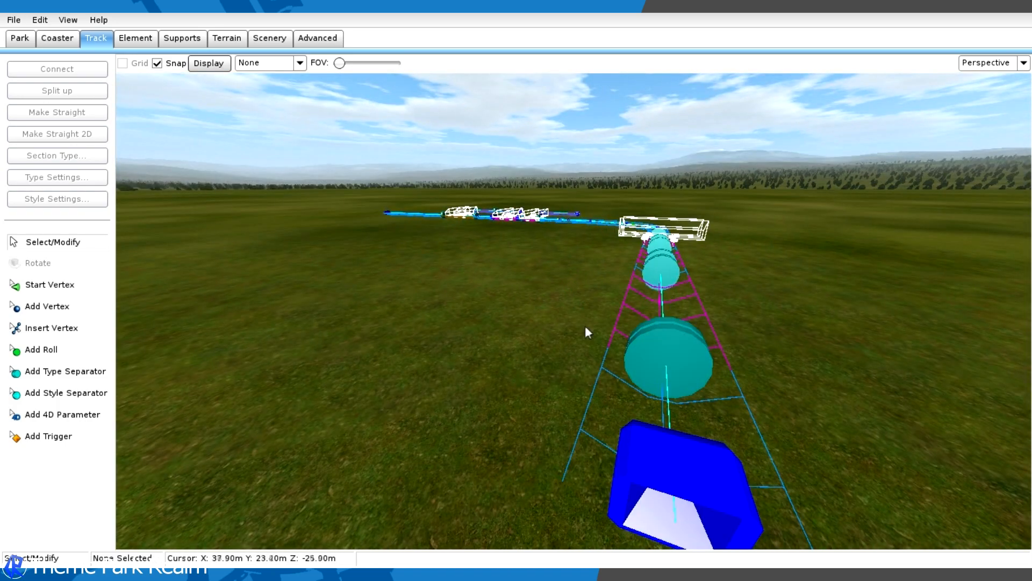
right_drag(650, 239, 560, 229)
right_drag(463, 215, 591, 310)
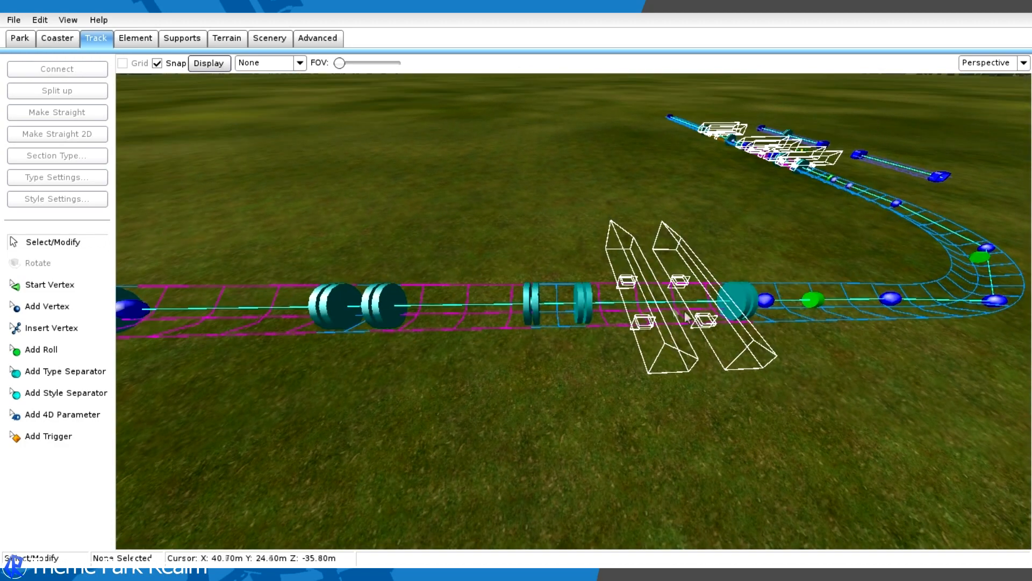
right_drag(705, 230, 703, 269)
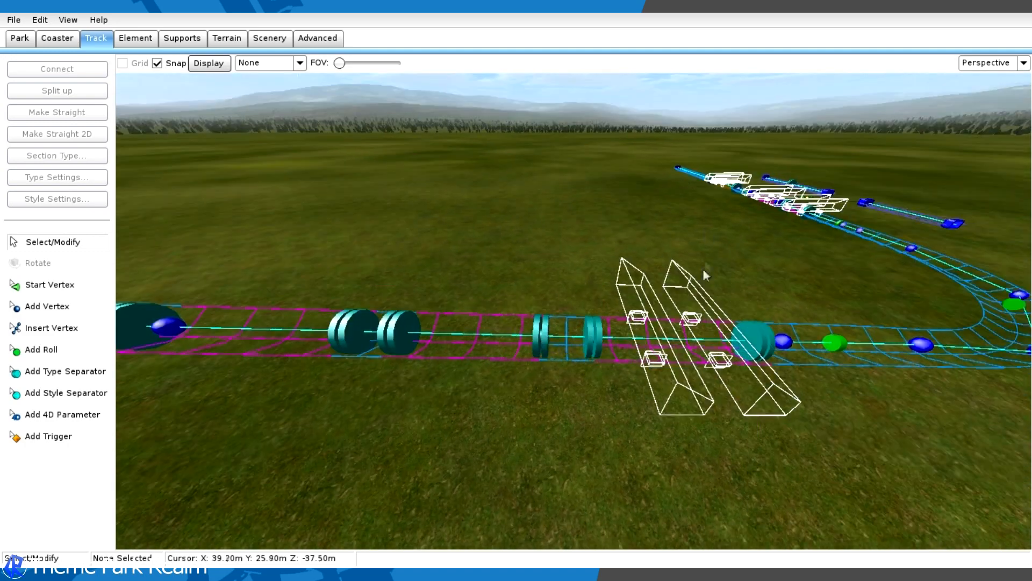
double_click(643, 362)
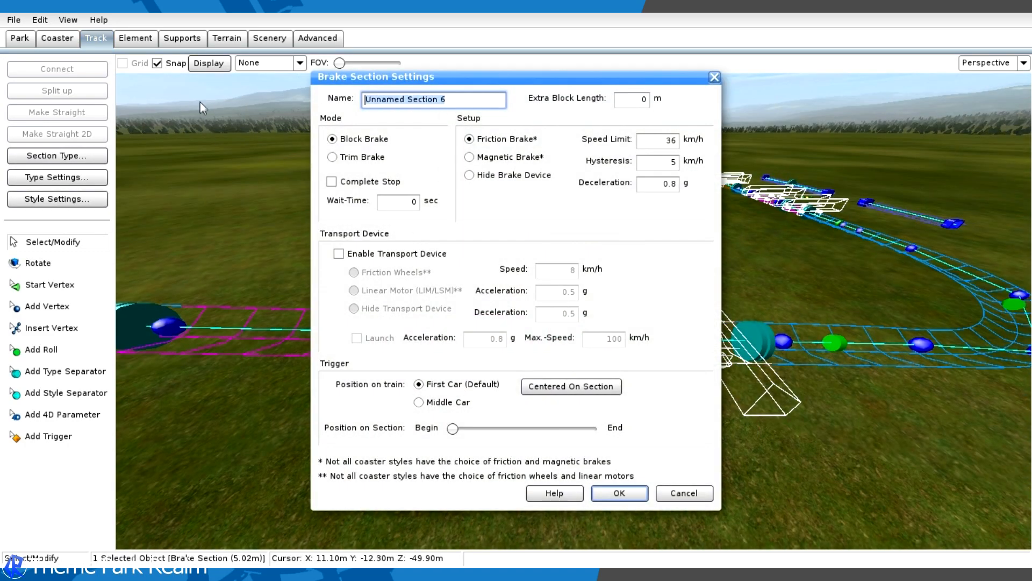
text(Final Br)
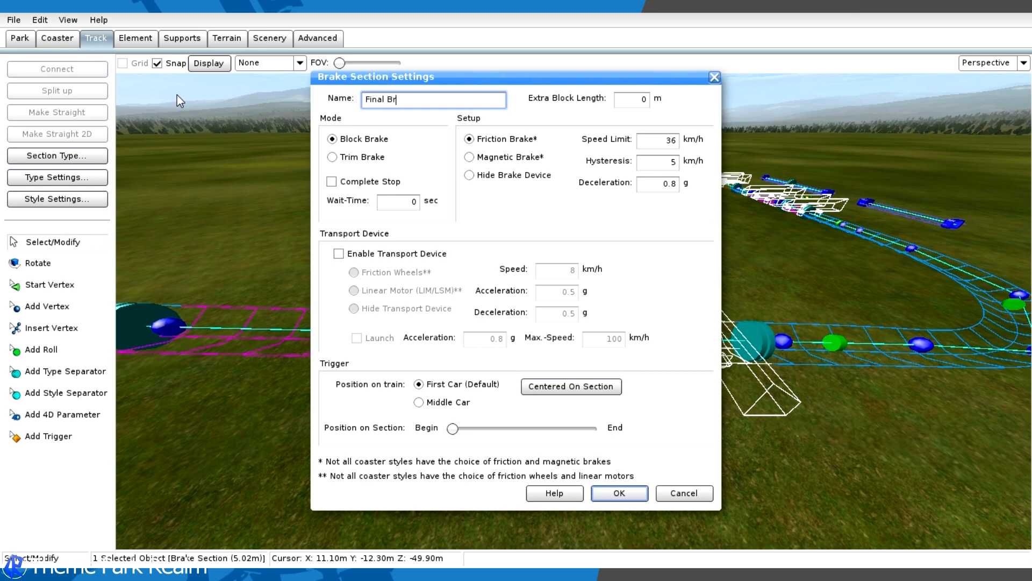
text(ake)
key(Return)
- Name the middle brake section on the final straight Pre Final Brake
click(470, 308)
double_click(471, 311)
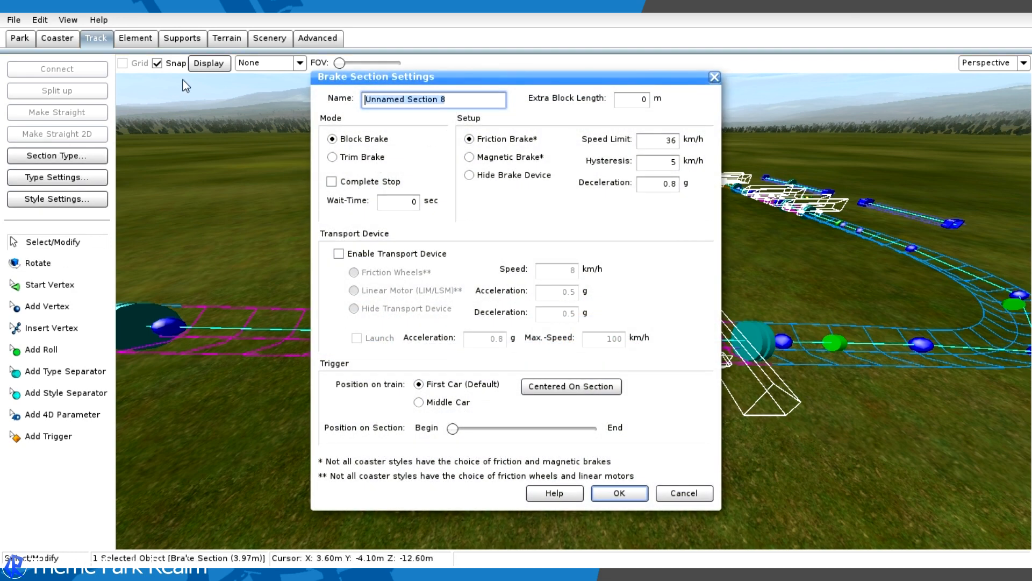
text(Pre)
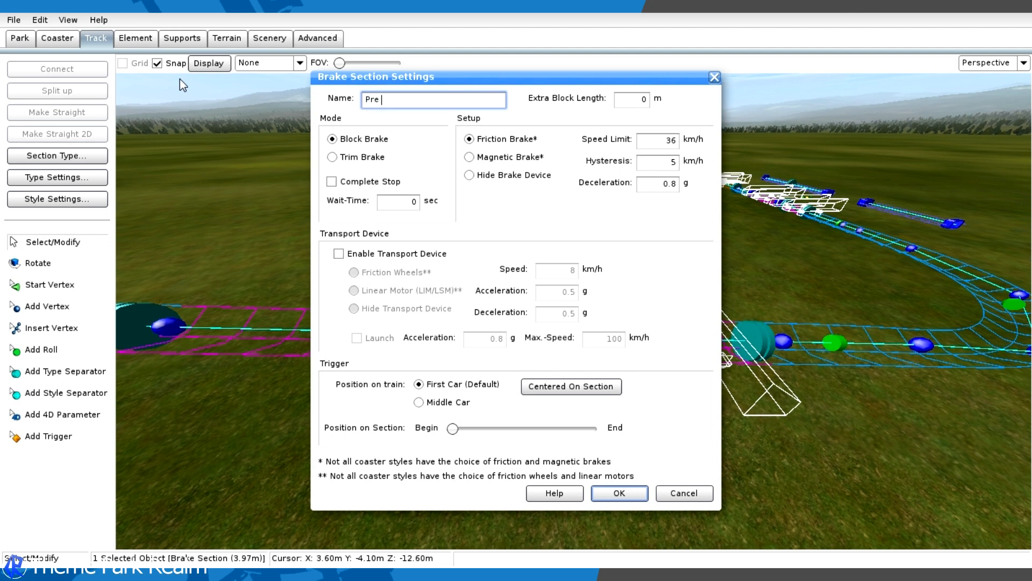
text( Final Bake)
key(Return)
- Replace the default name of the magnetic brake section nearest the track's free end with a custom one
double_click(267, 311)
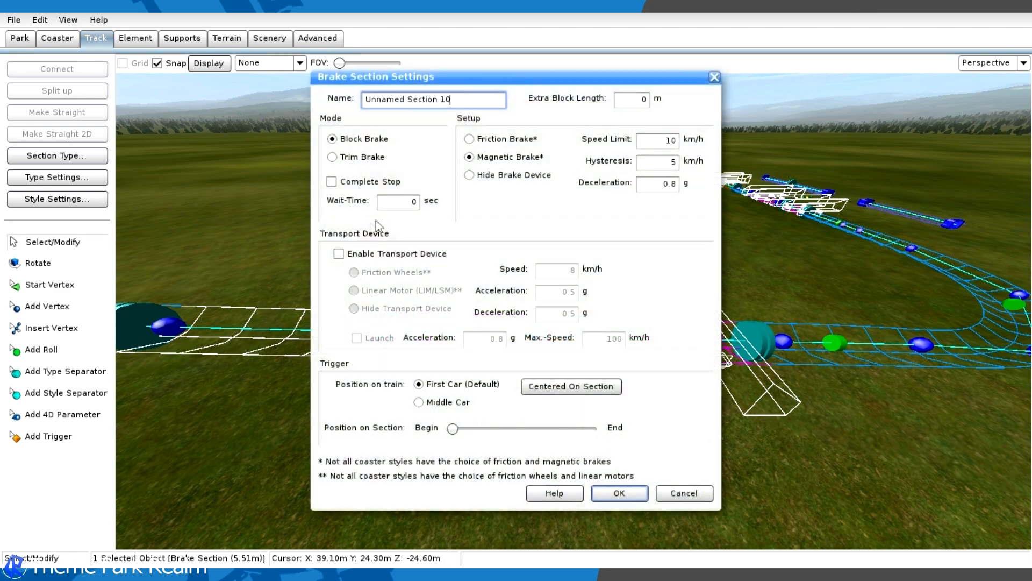
drag(467, 96, 140, 98)
text(Trim)
click(619, 490)
click(383, 421)
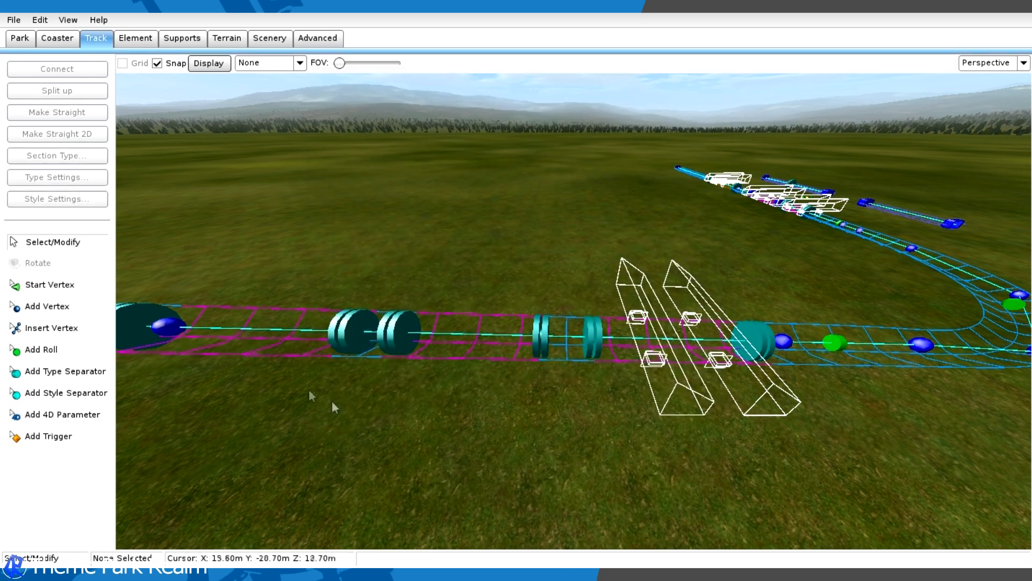
- Show the Speed Comb overlay along the coaster track
right_drag(841, 286, 425, 225)
key(w)
key(w)
right_drag(774, 280, 661, 250)
click(251, 69)
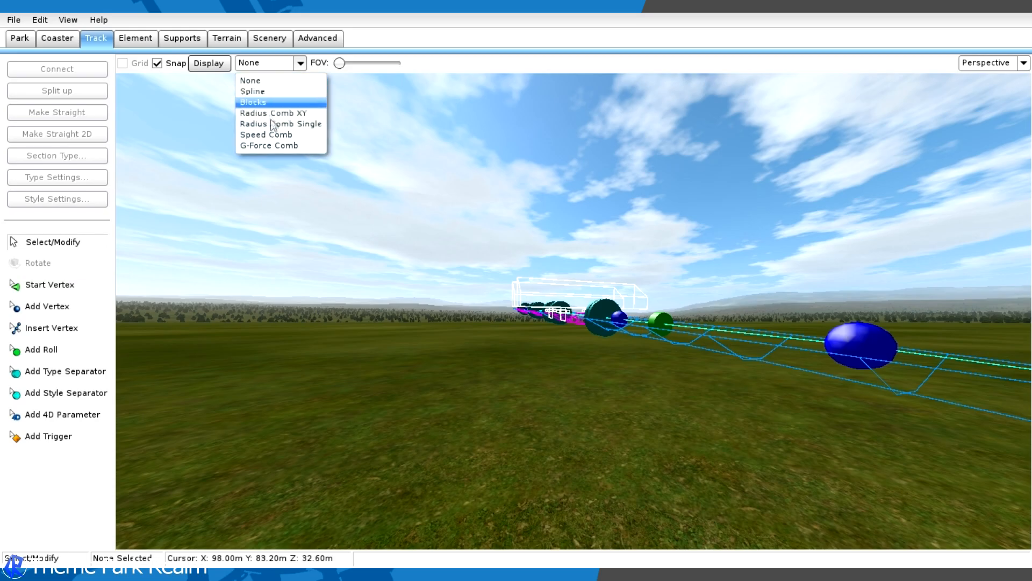
click(268, 134)
key(w)
right_drag(516, 268, 410, 291)
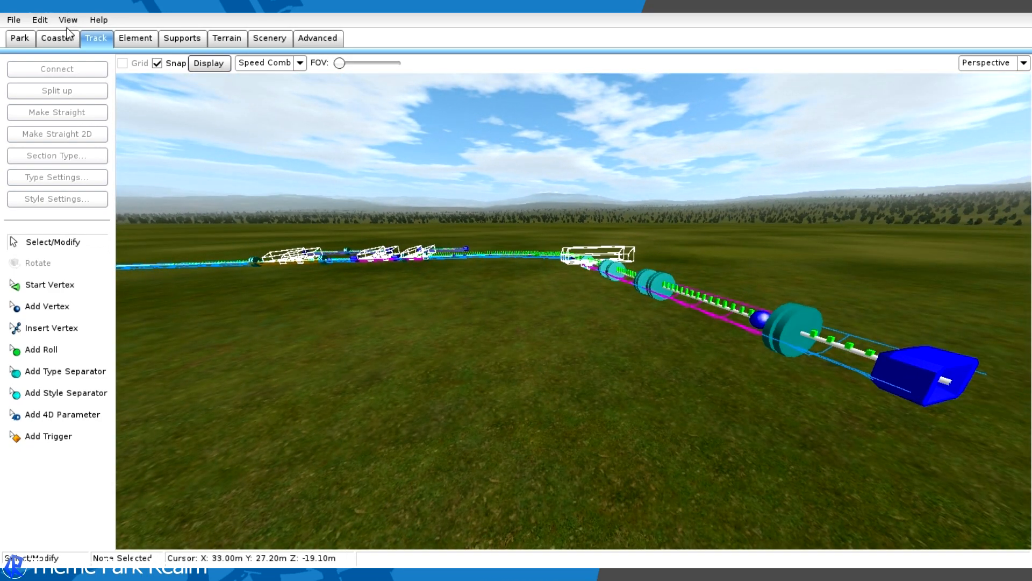
- Set the coaster's rail color to black from the recent colors
click(71, 36)
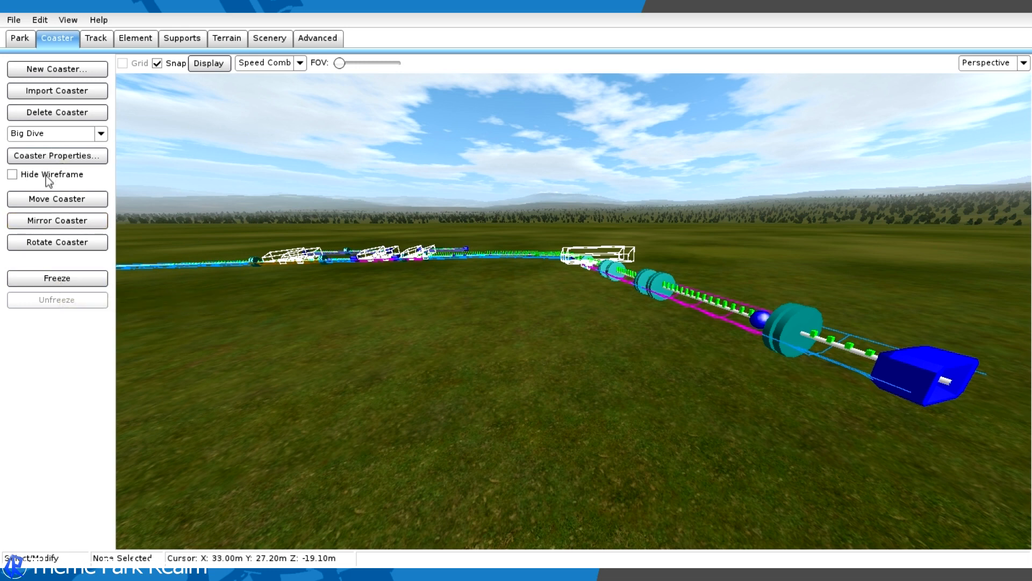
click(44, 156)
click(476, 161)
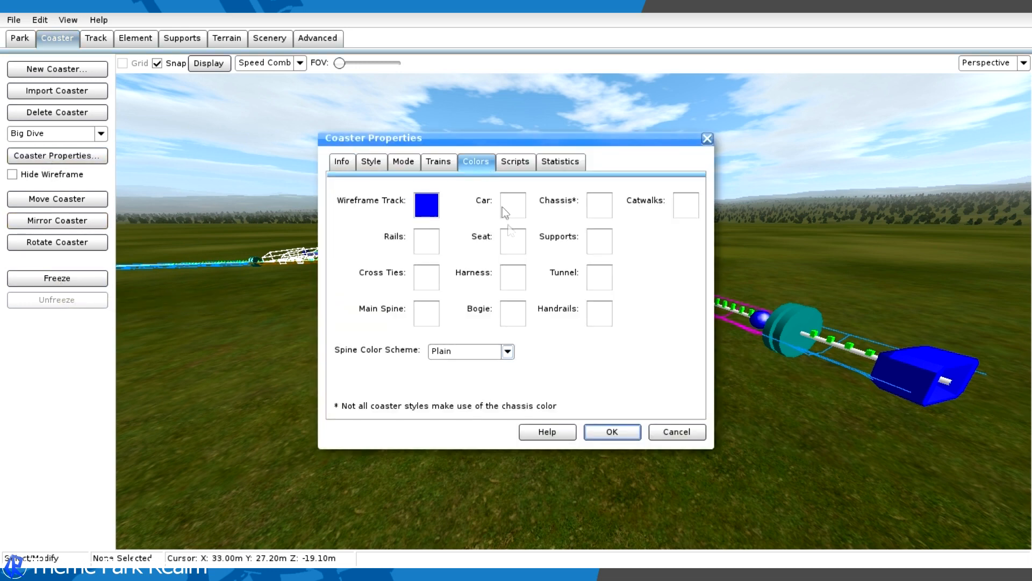
click(428, 273)
drag(513, 271, 513, 403)
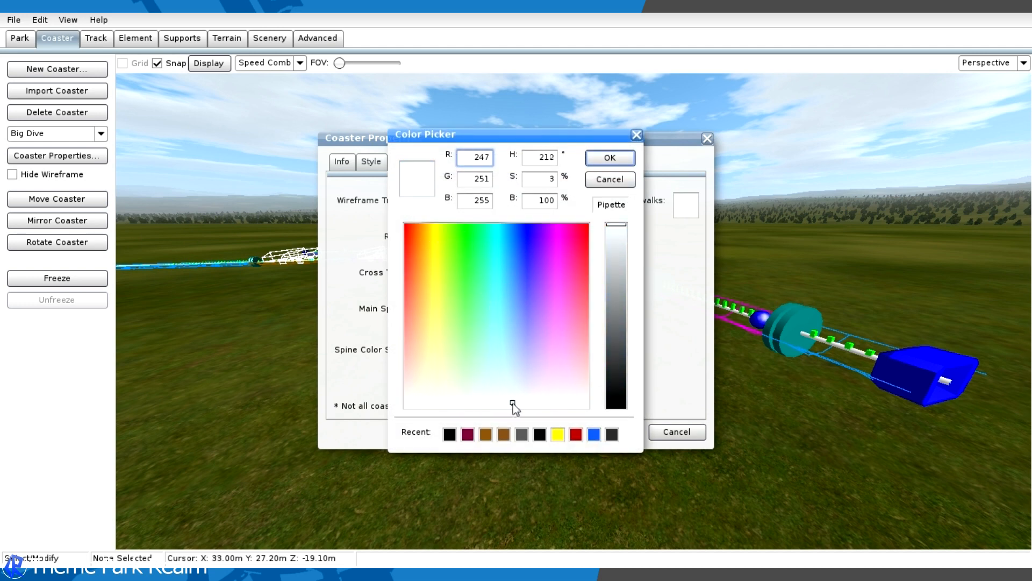
click(535, 437)
click(592, 161)
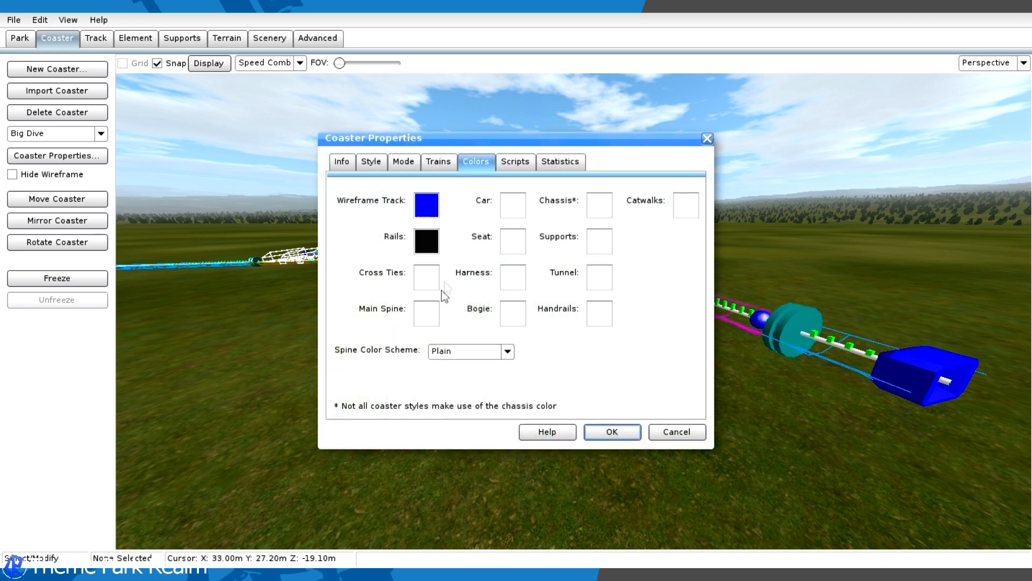
- Set the coaster's cross tie and main spine colors to near-black, RGB 19, 19, 19
click(433, 275)
click(537, 435)
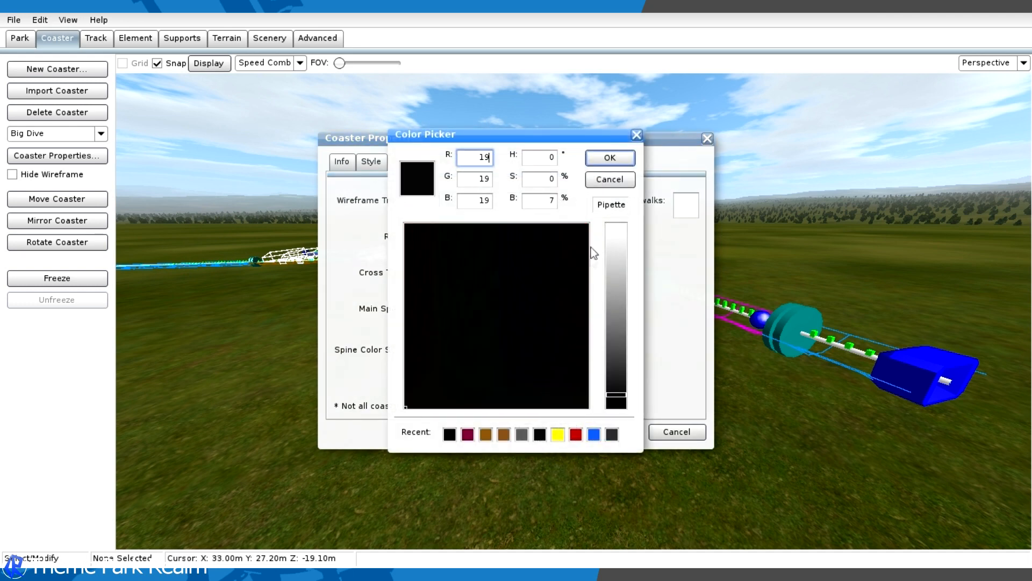
click(618, 161)
click(429, 312)
click(541, 438)
click(606, 162)
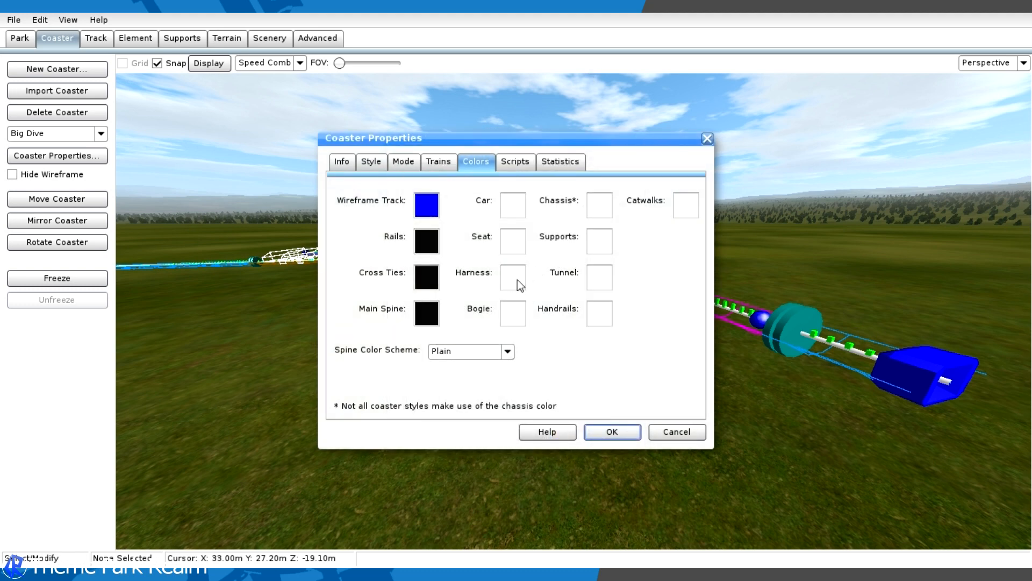
- Set the coaster's support color to yellow, RGB 255, 246, 12
click(599, 242)
click(449, 241)
click(435, 233)
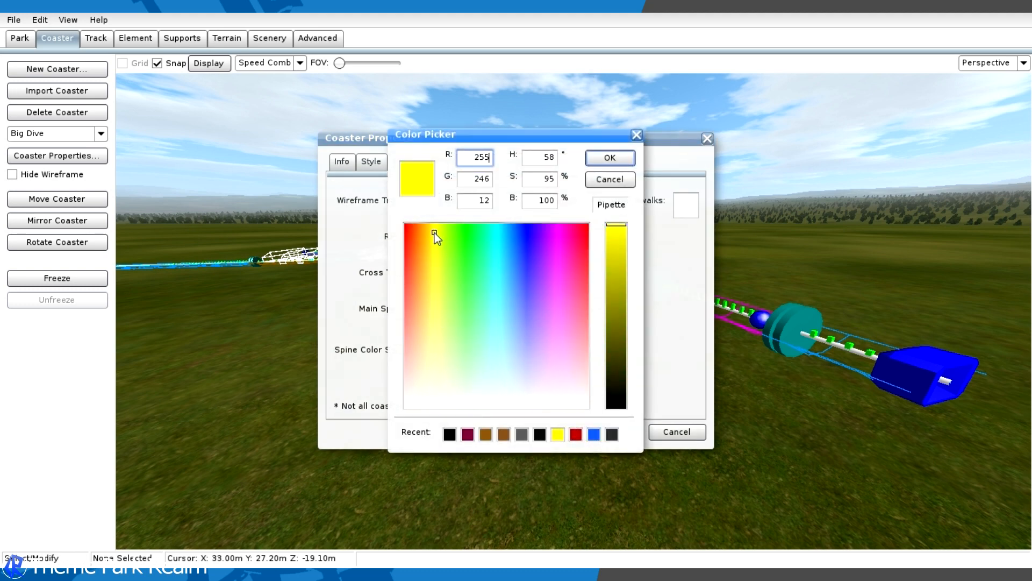
click(601, 158)
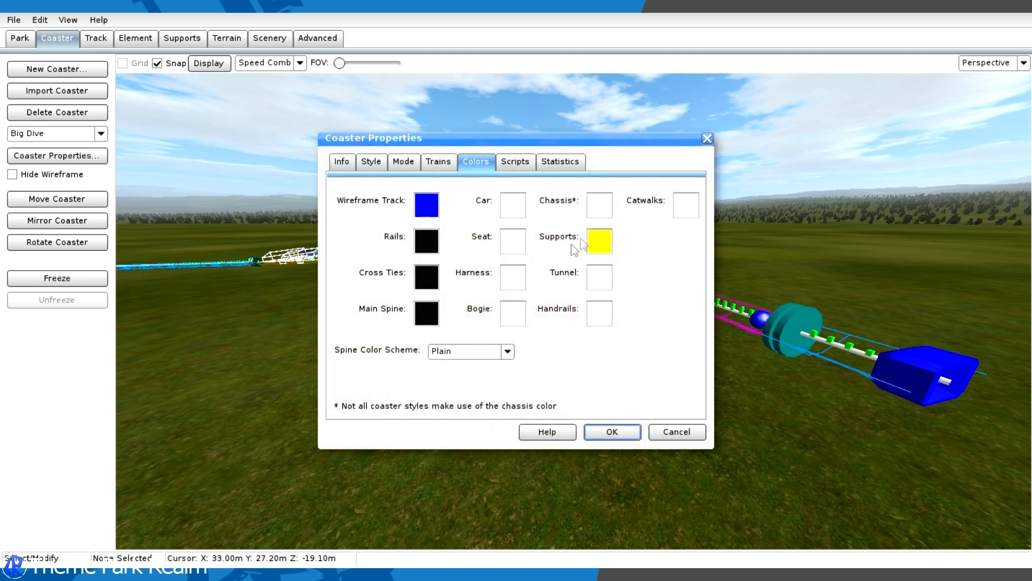
- Set the coaster's catwalk and handrail colors to black and apply the coaster properties
click(693, 211)
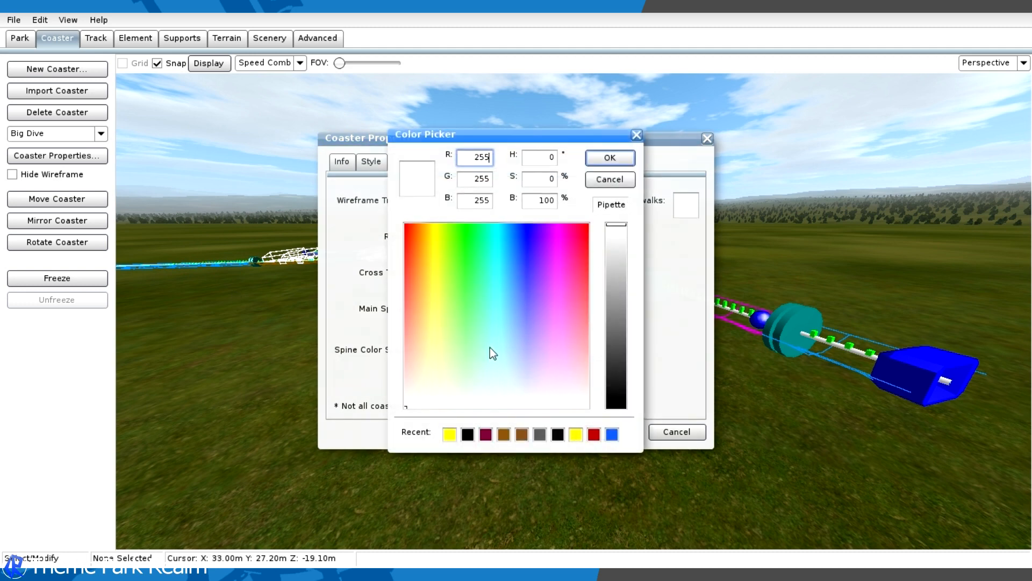
click(473, 438)
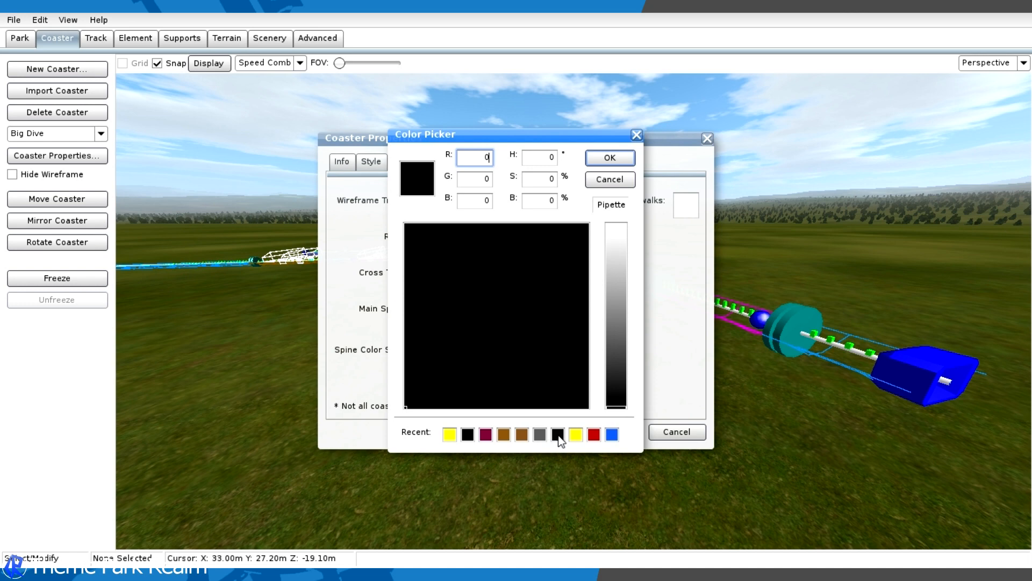
click(610, 158)
click(599, 313)
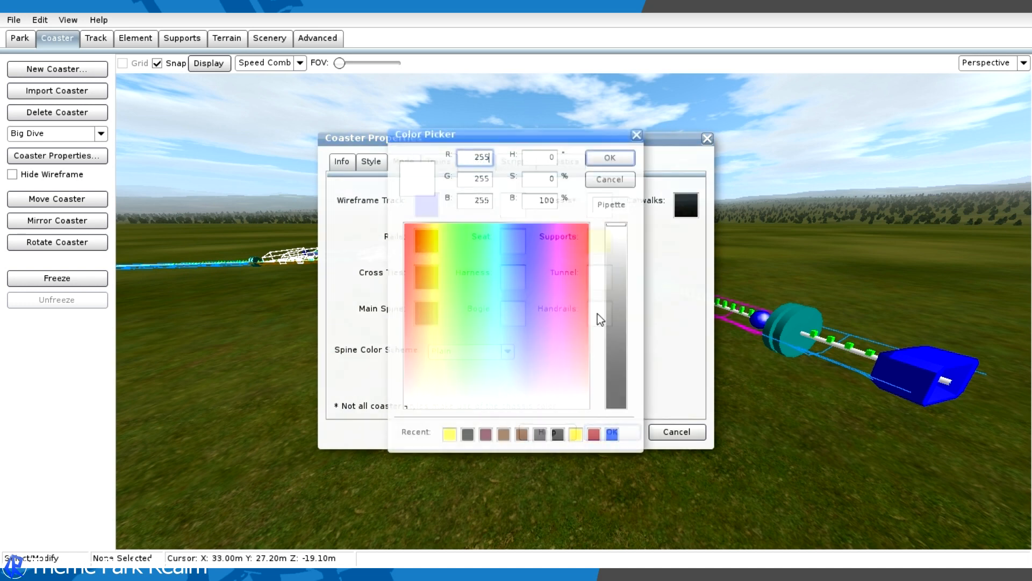
click(558, 434)
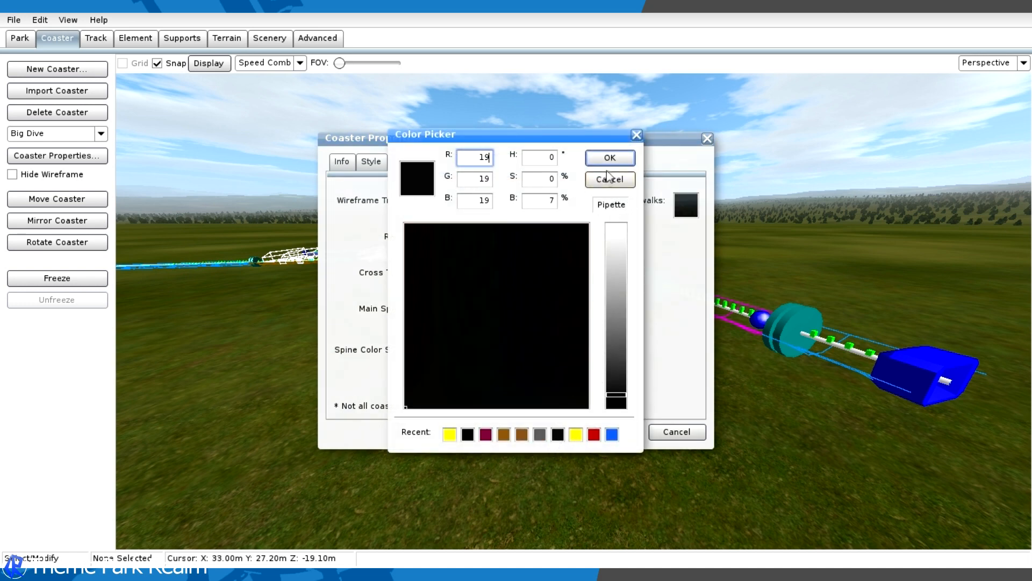
click(609, 158)
click(619, 427)
- Select the three brake sections on the final straight together with the short track segments between them
middle_drag(607, 409, 586, 383)
click(528, 316)
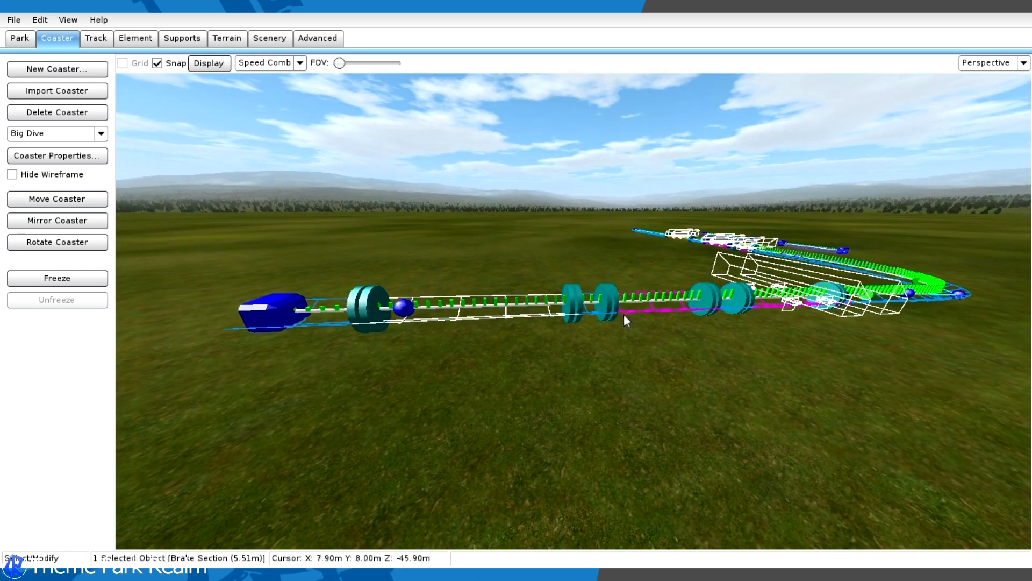
shift+click(599, 314)
shift+click(597, 314)
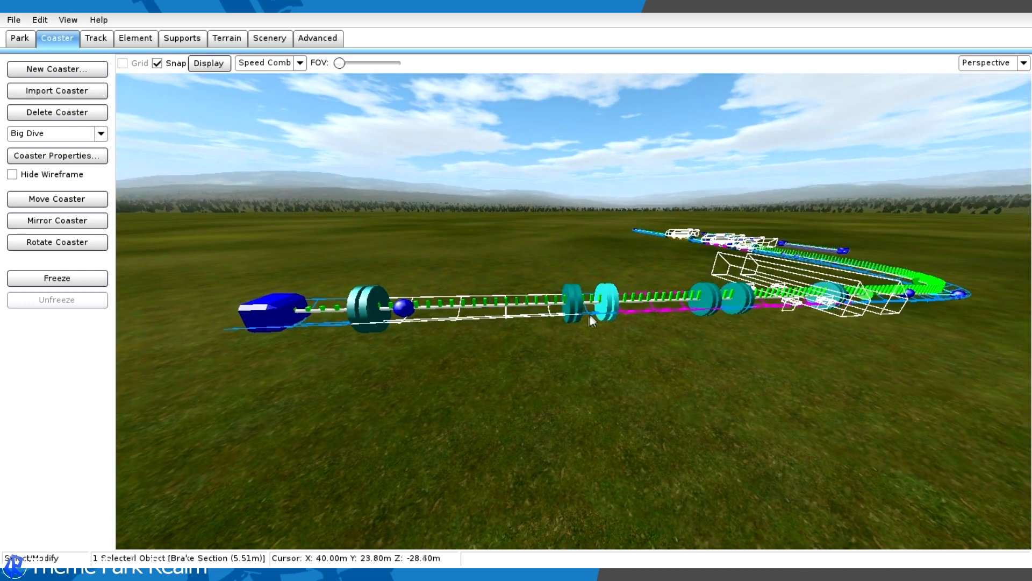
shift+click(587, 316)
shift+click(592, 315)
shift+click(641, 311)
mouse_move(641, 310)
middle_down()
mouse_move(627, 325)
mouse_move(640, 311)
middle_up()
shift+click(550, 275)
shift+click(637, 277)
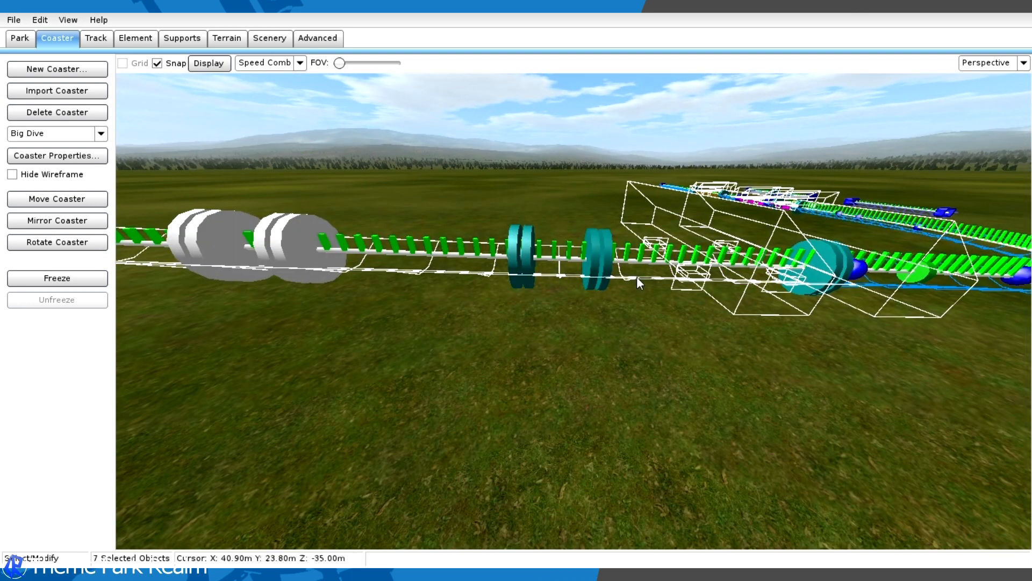
click(38, 157)
click(378, 168)
click(448, 169)
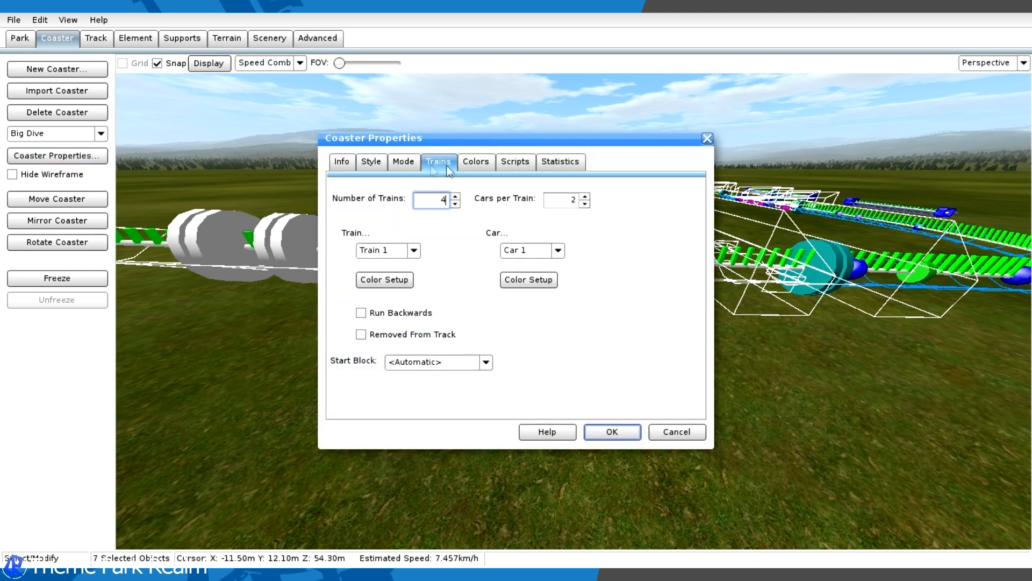
click(707, 139)
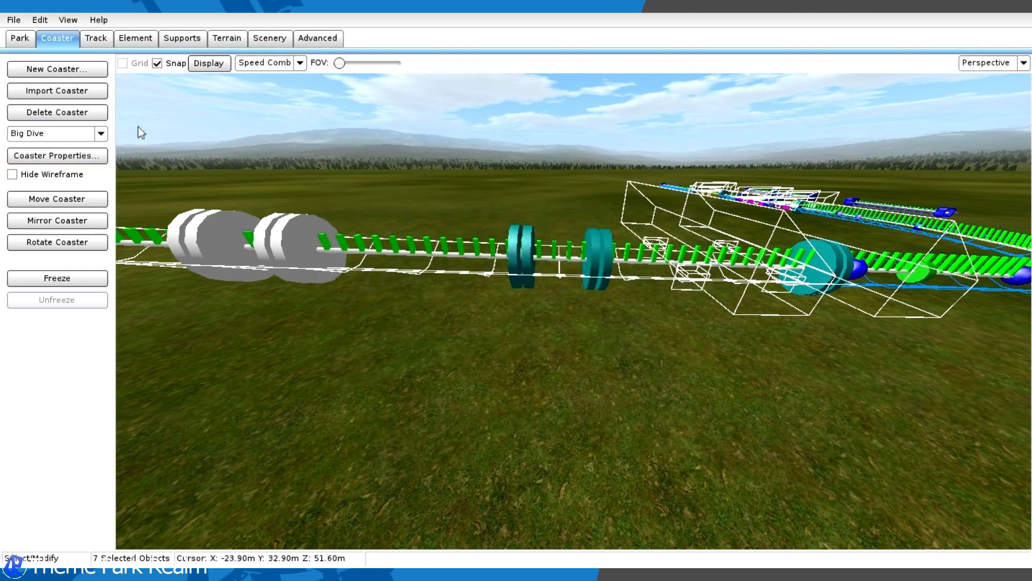
- Customize the segment style of the selected brake run, setting two of its colors to yellow, the first RGB 255, 252, 13
click(95, 37)
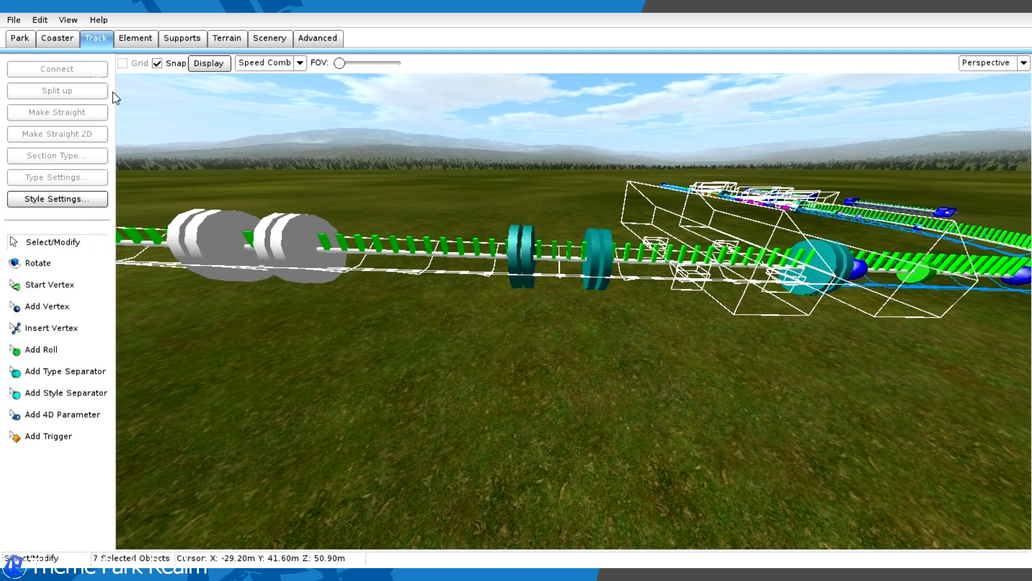
click(54, 198)
click(414, 140)
click(413, 177)
click(444, 160)
click(435, 195)
click(534, 157)
click(434, 234)
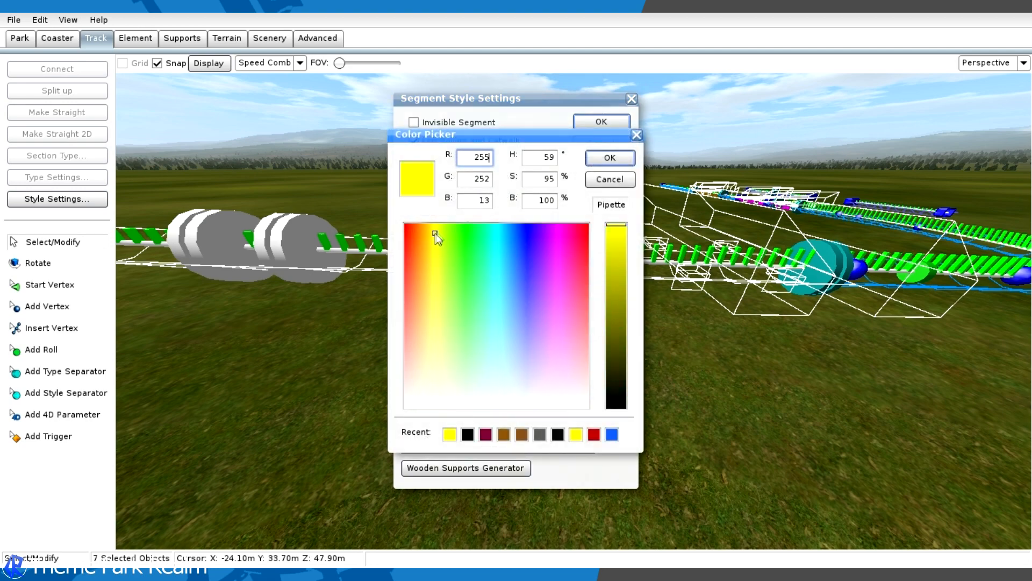
click(610, 157)
click(597, 195)
click(432, 230)
click(436, 228)
click(610, 157)
click(601, 123)
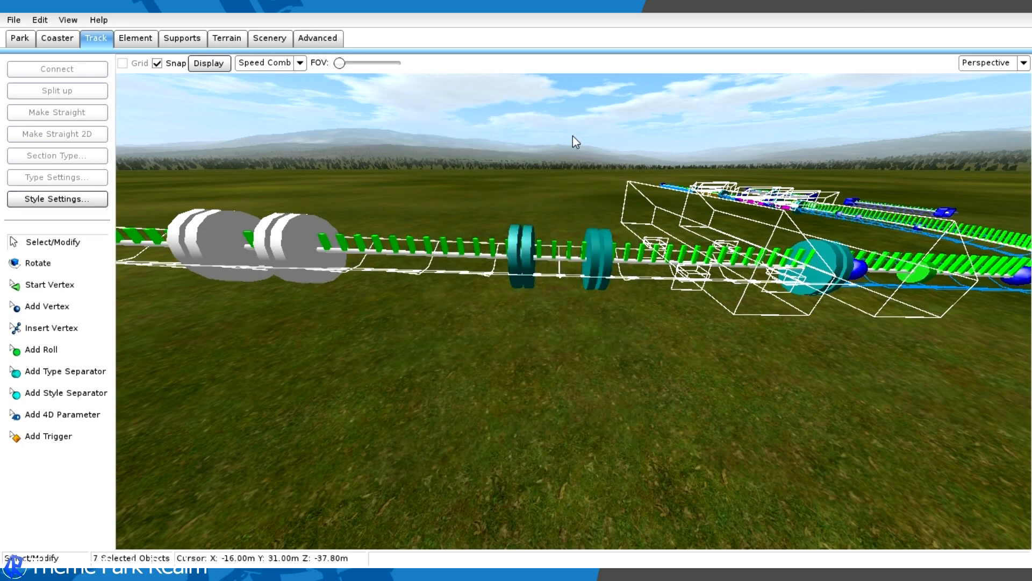
- Clear the selection and freeze the Big Dive coaster to inspect the finished brake run
click(572, 135)
right_drag(573, 135, 409, 169)
click(41, 35)
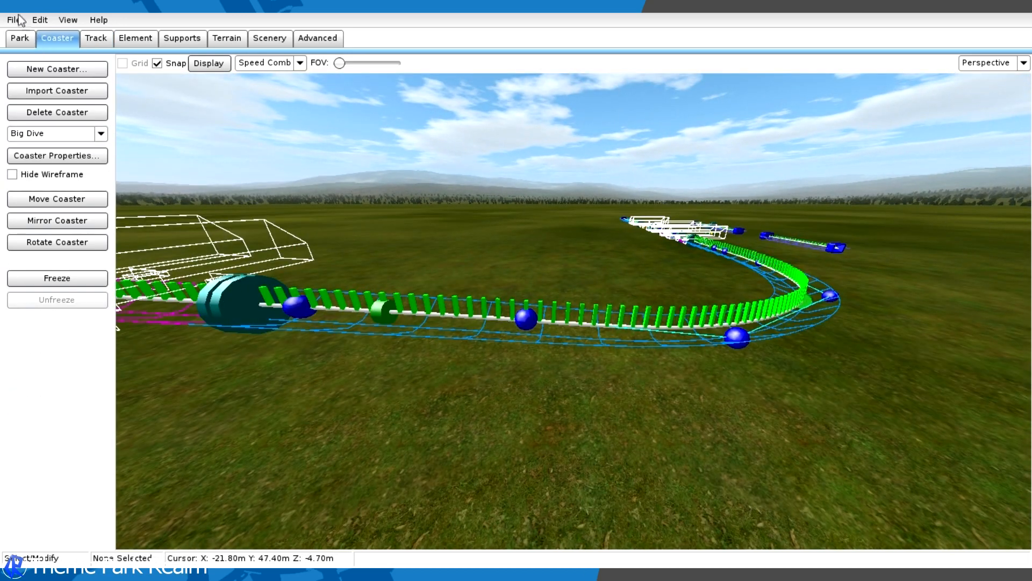
click(45, 279)
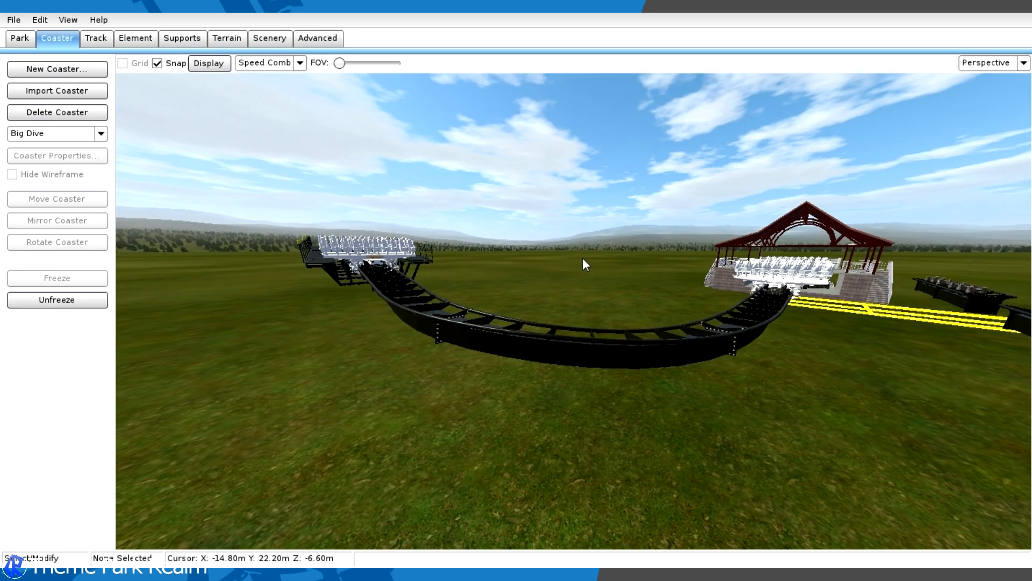
right_drag(582, 257, 582, 257)
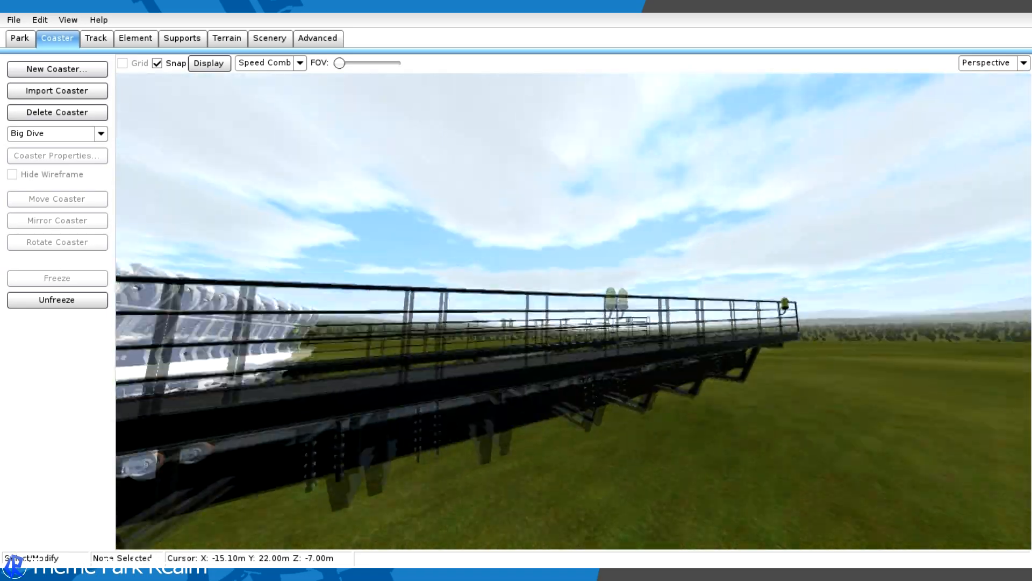
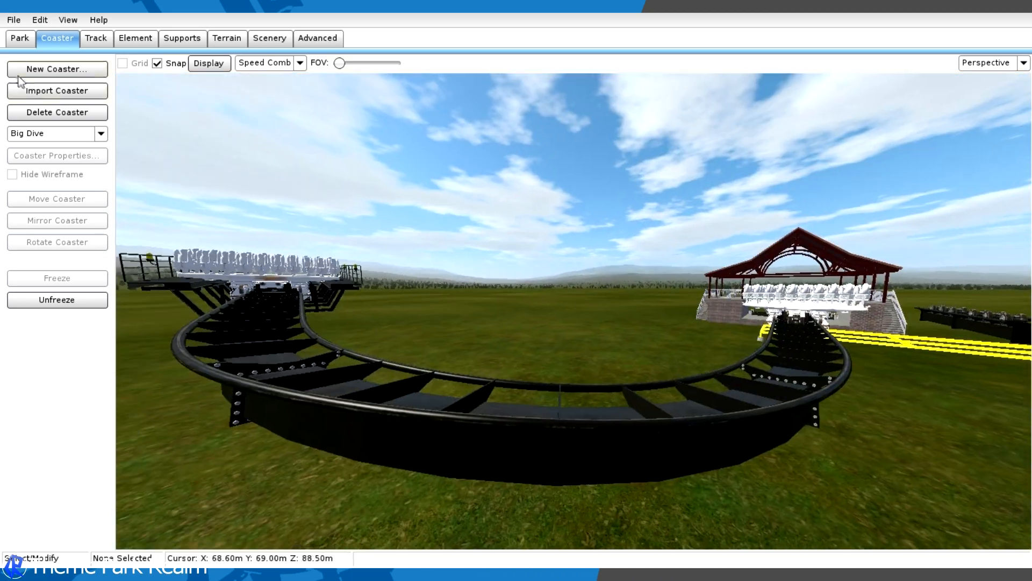
- Close the project with its changes saved, start play mode and move the Big Dive control panel clear of the station
click(15, 22)
click(57, 168)
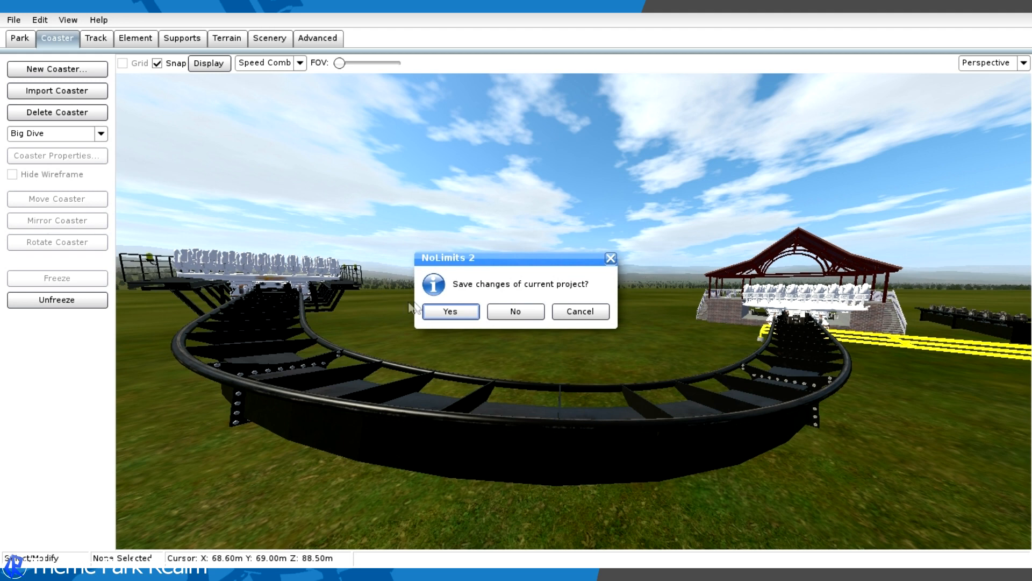
click(445, 315)
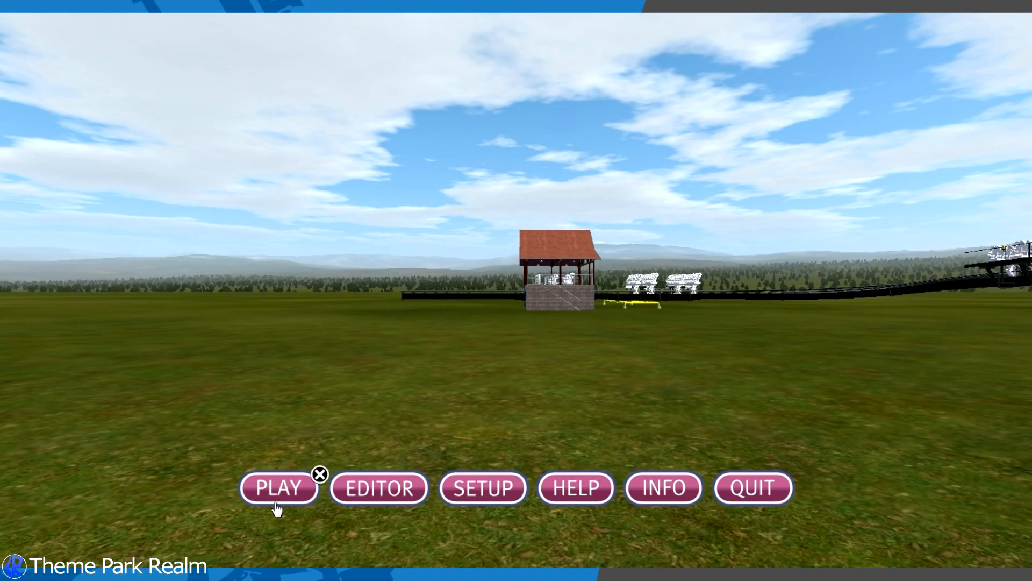
click(255, 487)
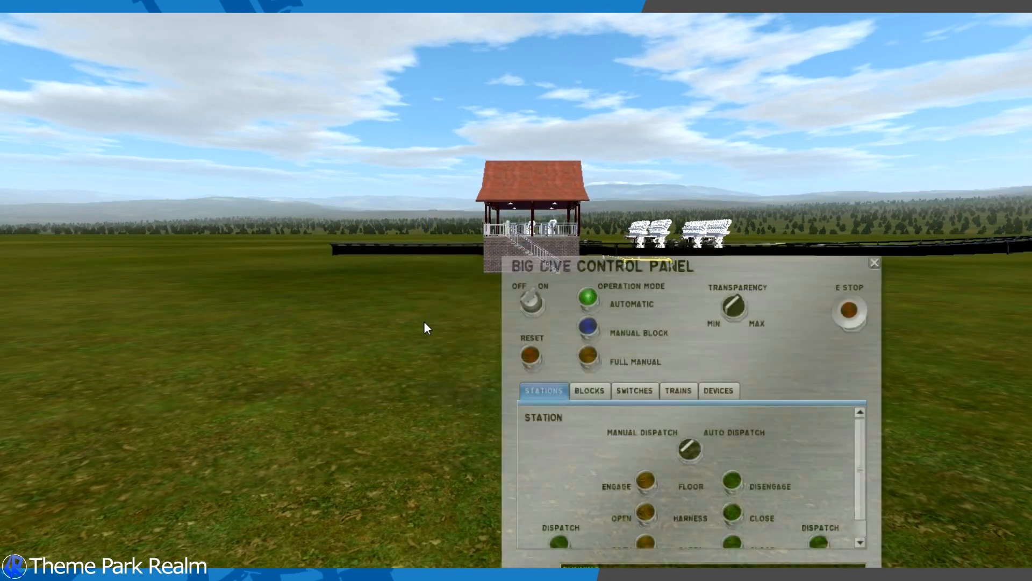
drag(715, 272, 132, 244)
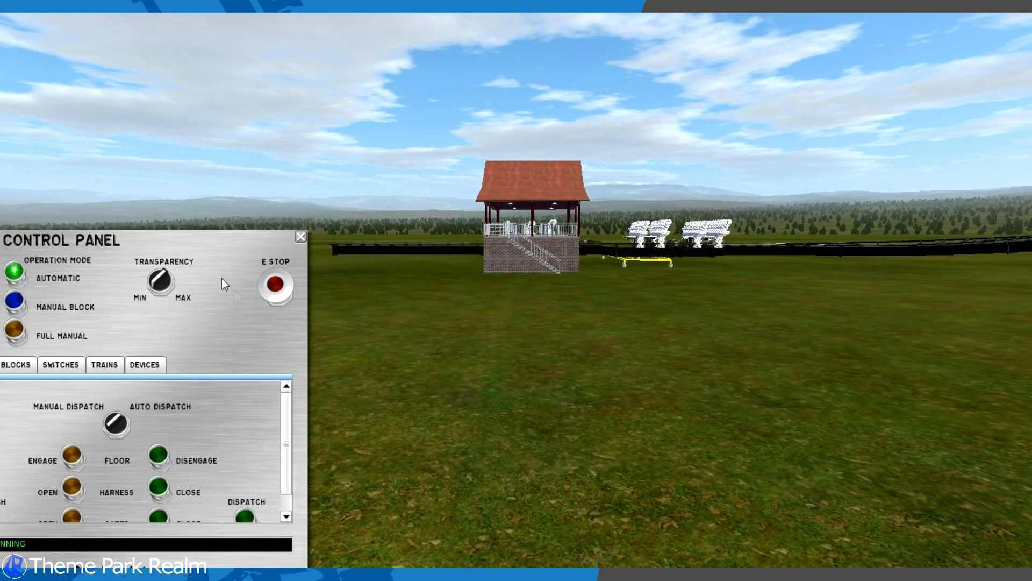
- Approach the transfer table beside the station and set the ride's operation mode to full manual
key(w)
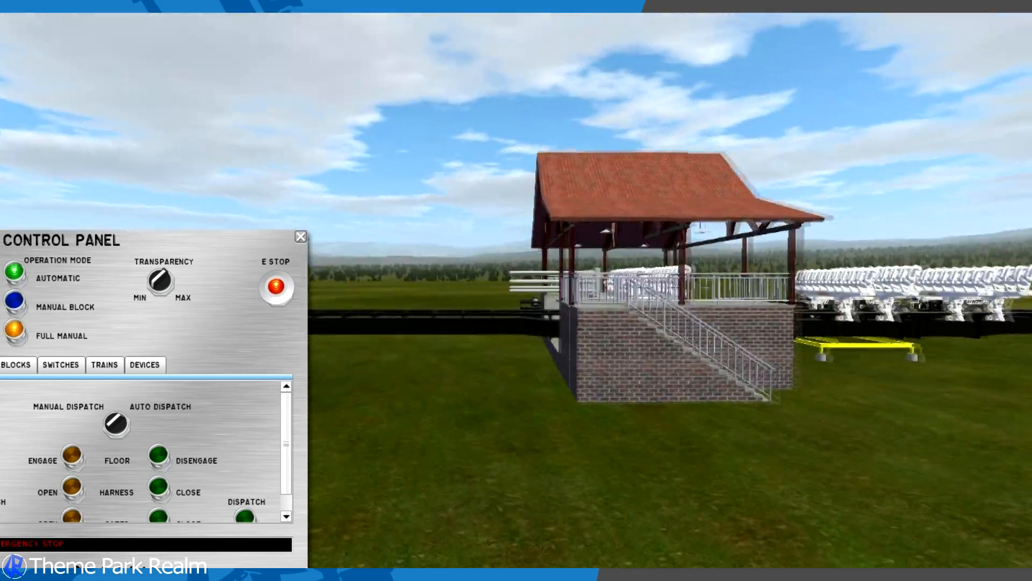
right_click(501, 263)
click(604, 213)
key(w)
right_drag(604, 212, 914, 274)
key(w)
drag(162, 247, 230, 264)
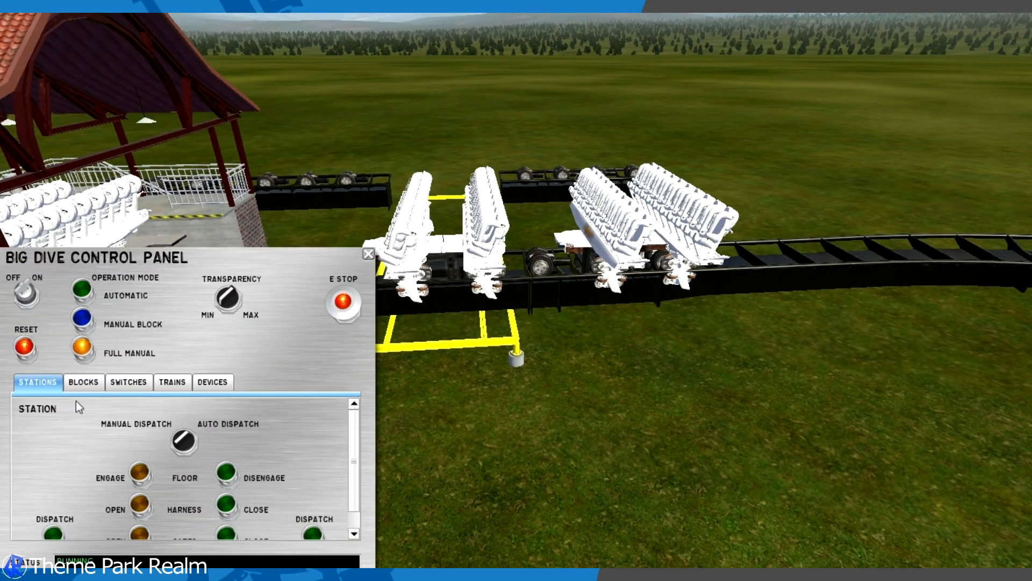
- Switch the transfer table so it carries its train across to the storage tracks
click(84, 381)
click(128, 381)
key(d)
right_drag(619, 344, 601, 365)
key(d)
key(a)
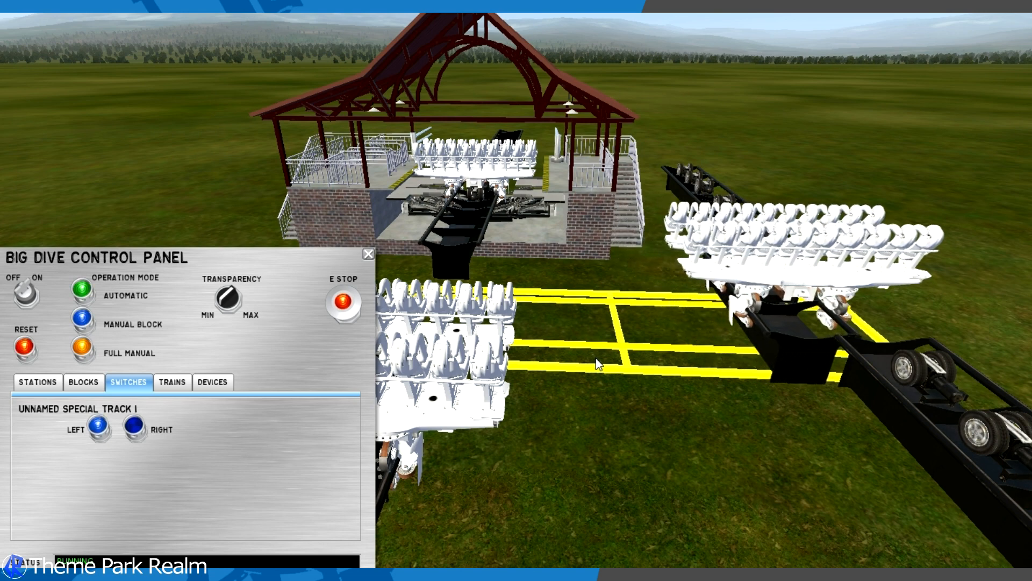
- Look through the block, switch, train and device controls for a way to drive the train off the transfer table
click(84, 383)
scroll(108, 438, down, 10)
scroll(107, 438, down, 10)
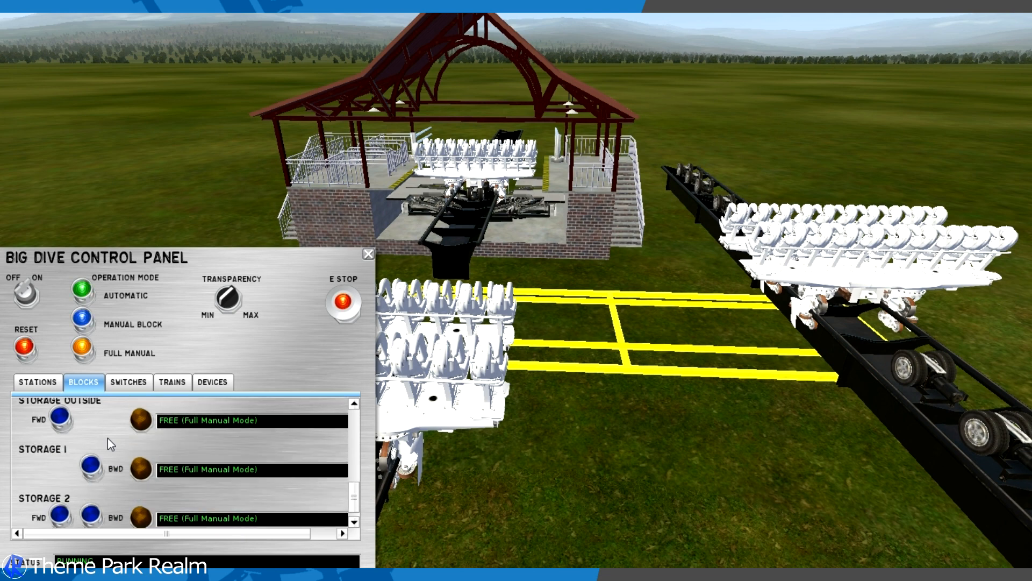
scroll(73, 488, up, 3)
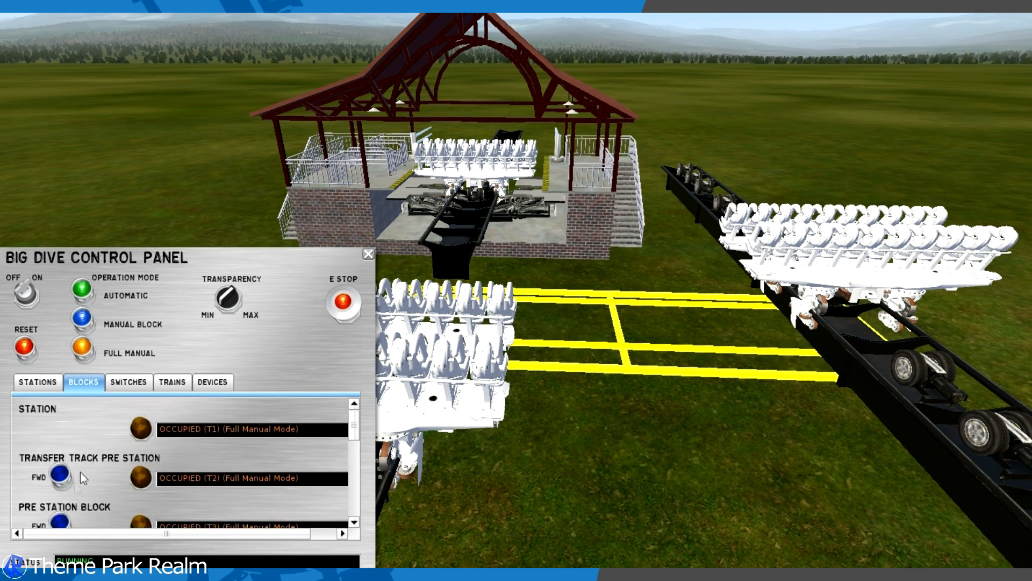
click(129, 383)
click(169, 384)
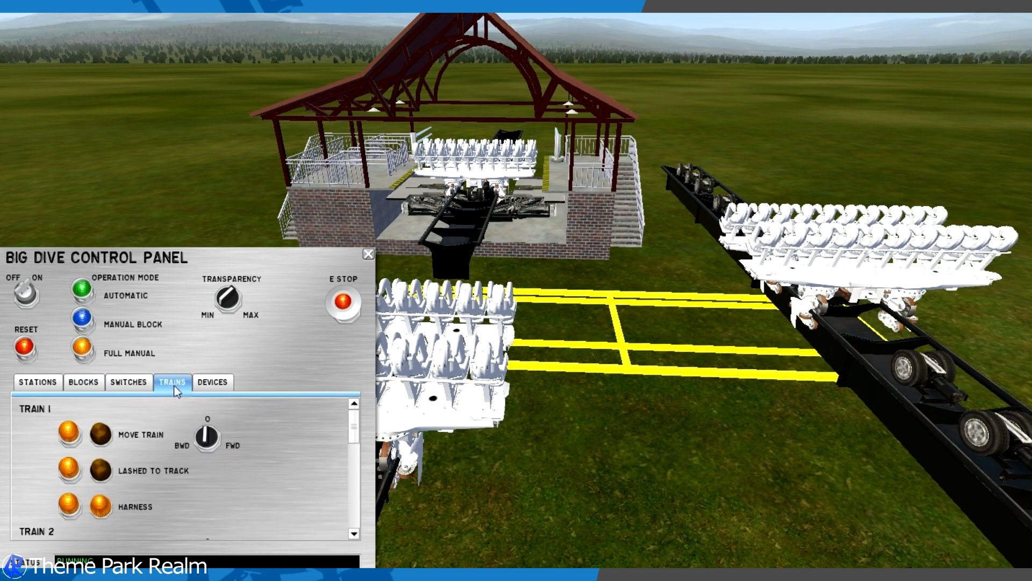
click(203, 386)
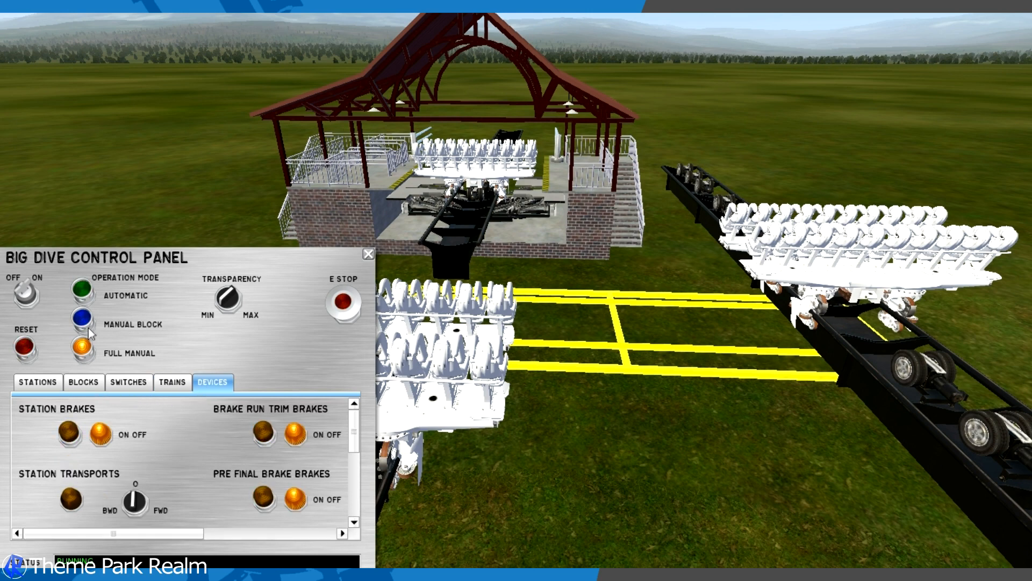
- Set the operation mode to manual block, try to send the Transfer Track Pre Station train forward, and check the block list
click(86, 380)
scroll(50, 439, down, 1)
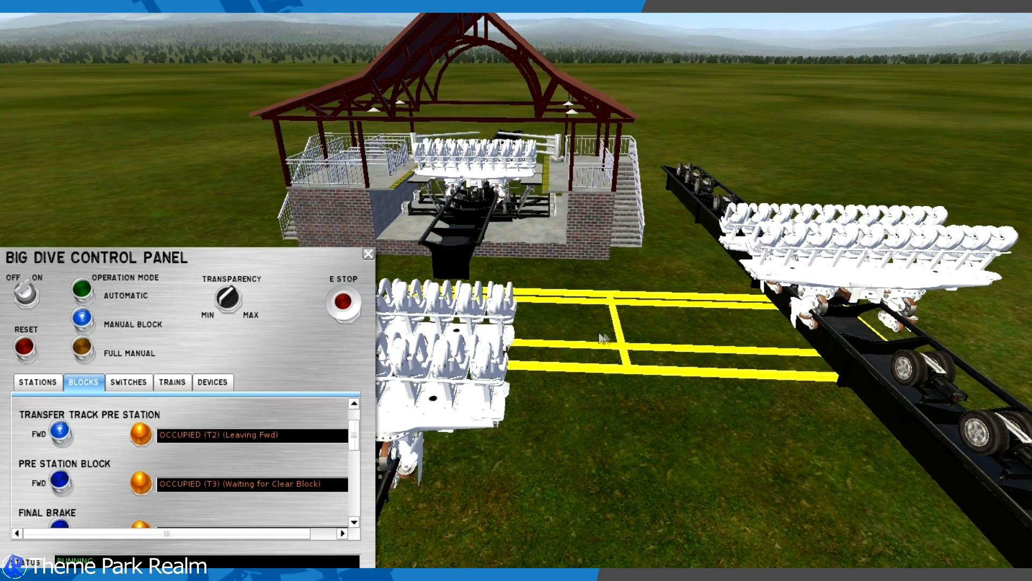
scroll(92, 447, up, 1)
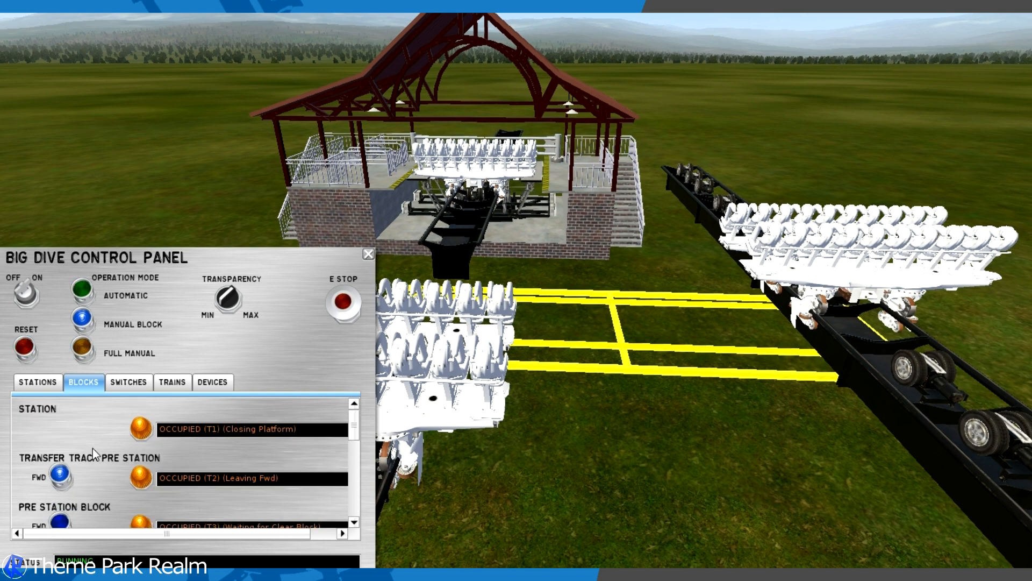
scroll(92, 448, down, 5)
scroll(93, 448, down, 1)
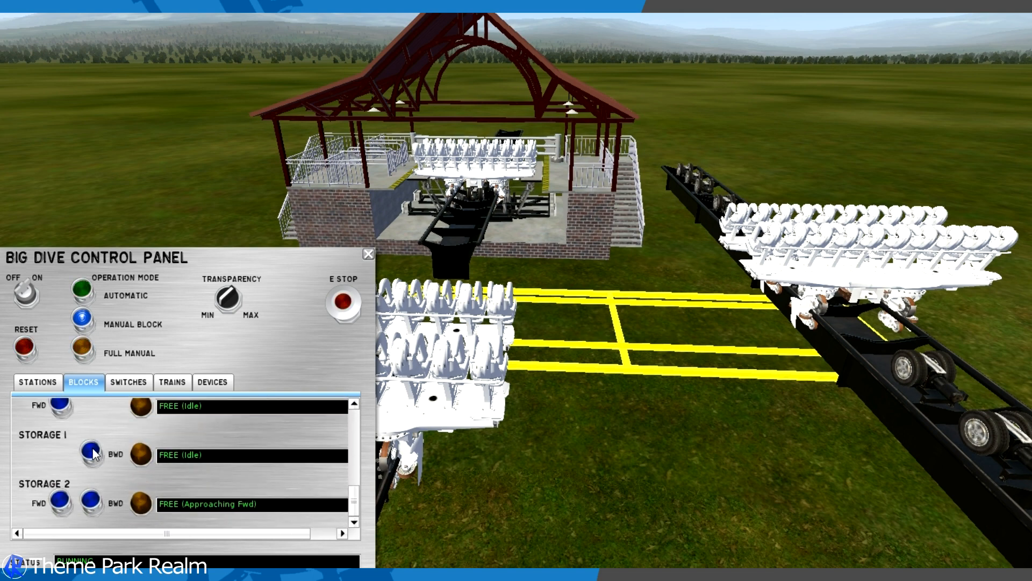
scroll(92, 447, up, 6)
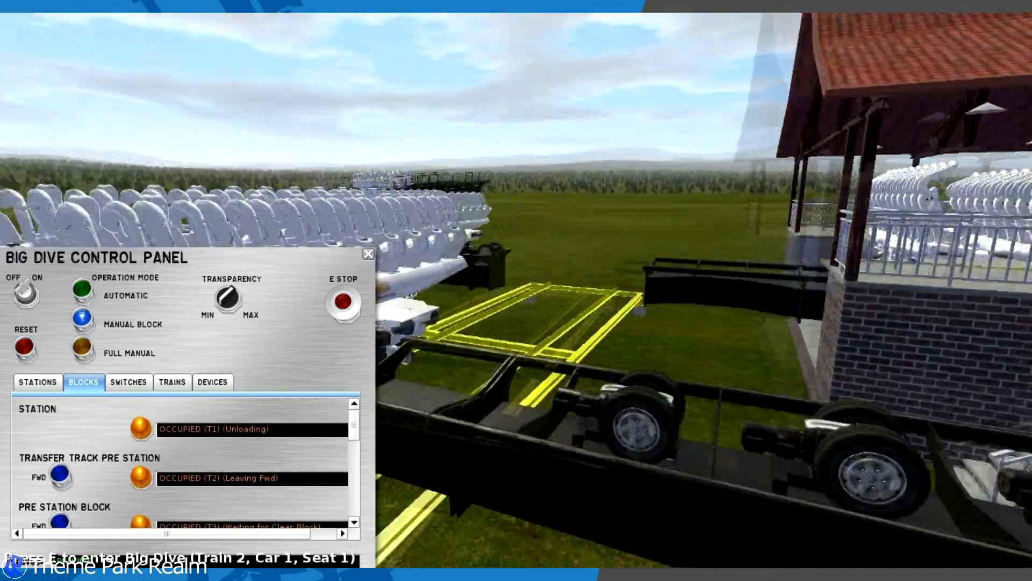
scroll(121, 483, down, 8)
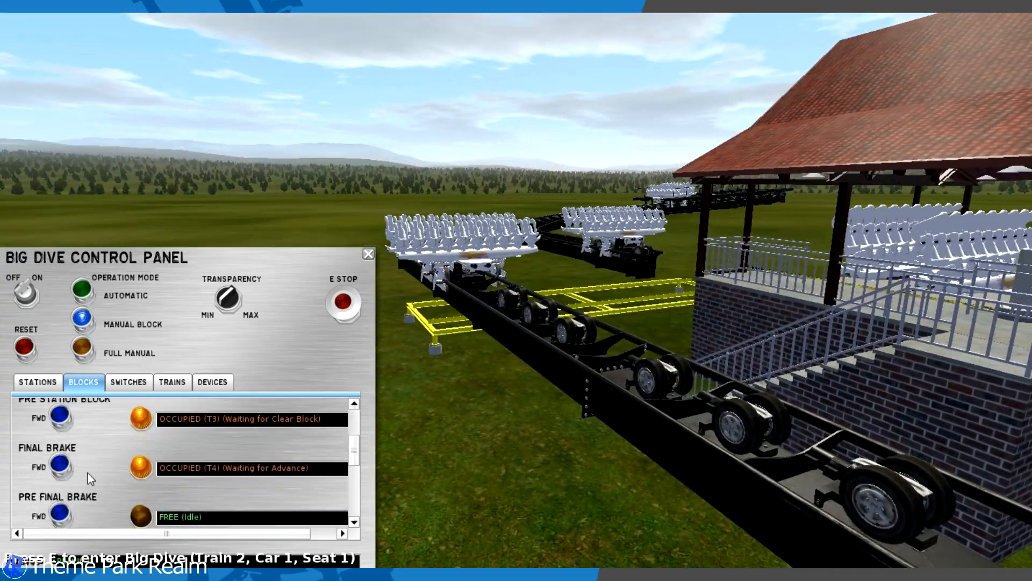
scroll(89, 473, up, 2)
- Return to full manual mode and examine the train and device controls for a transport drive on the transfer track
click(91, 344)
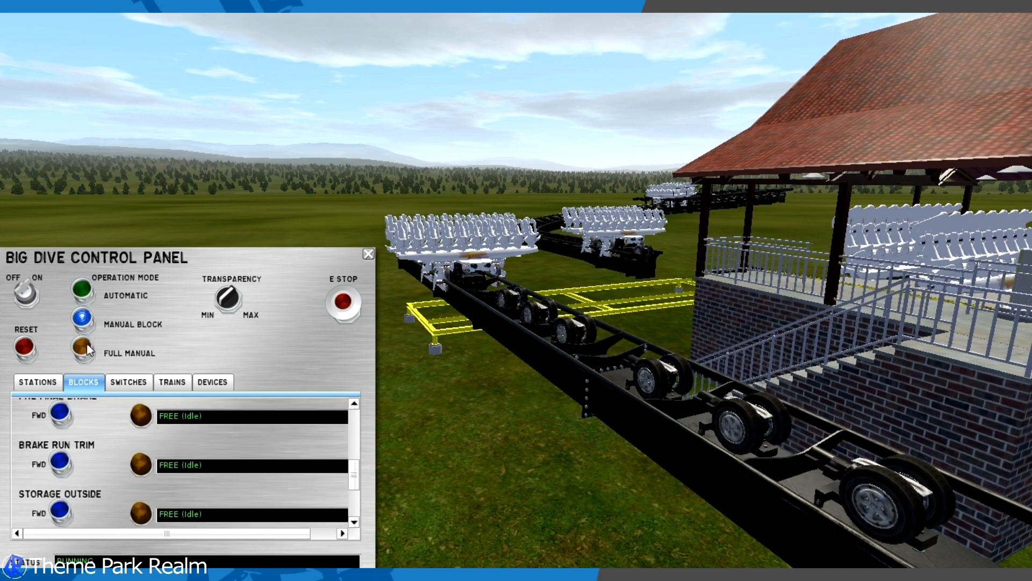
click(165, 386)
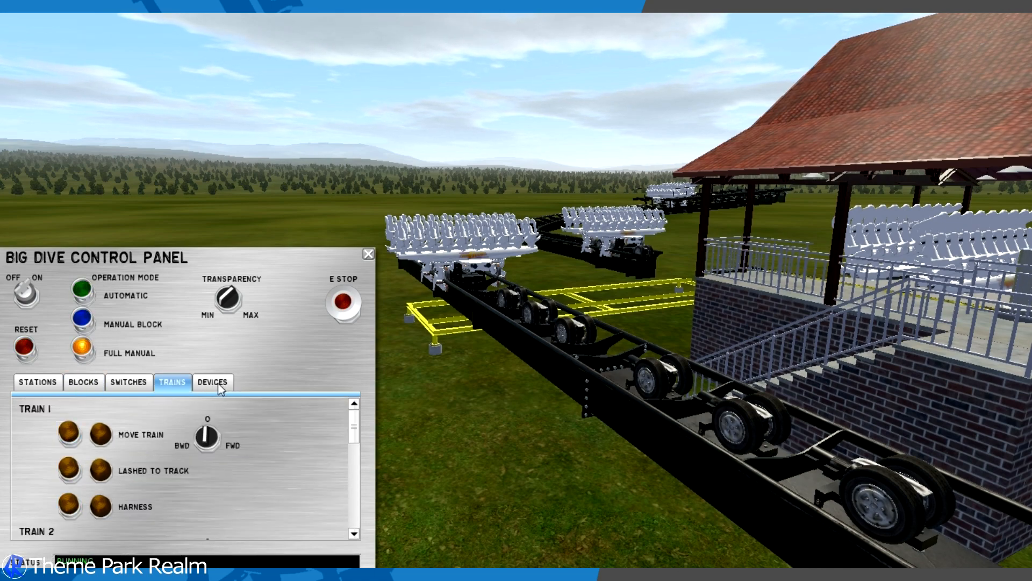
click(216, 383)
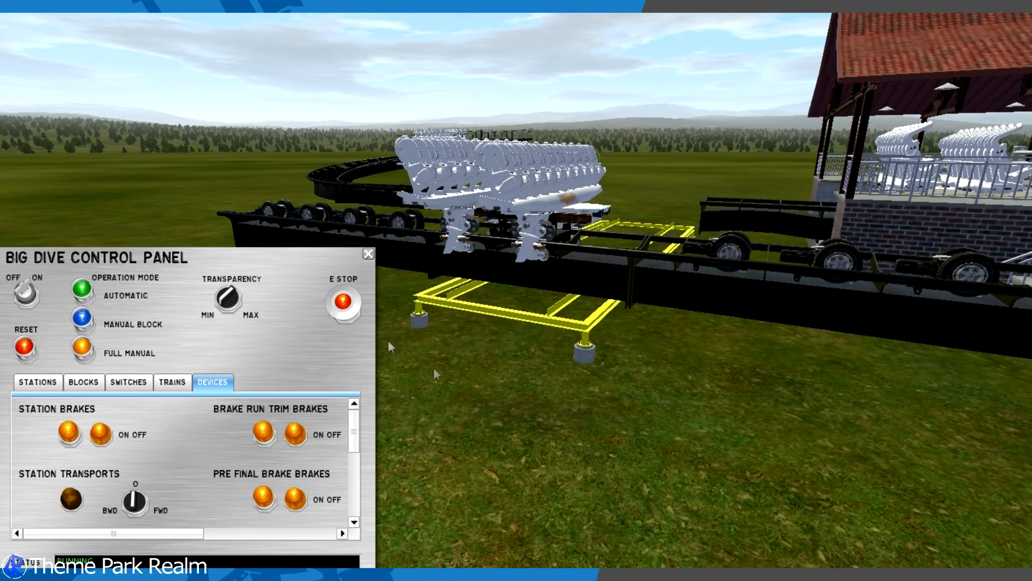
scroll(203, 433, down, 5)
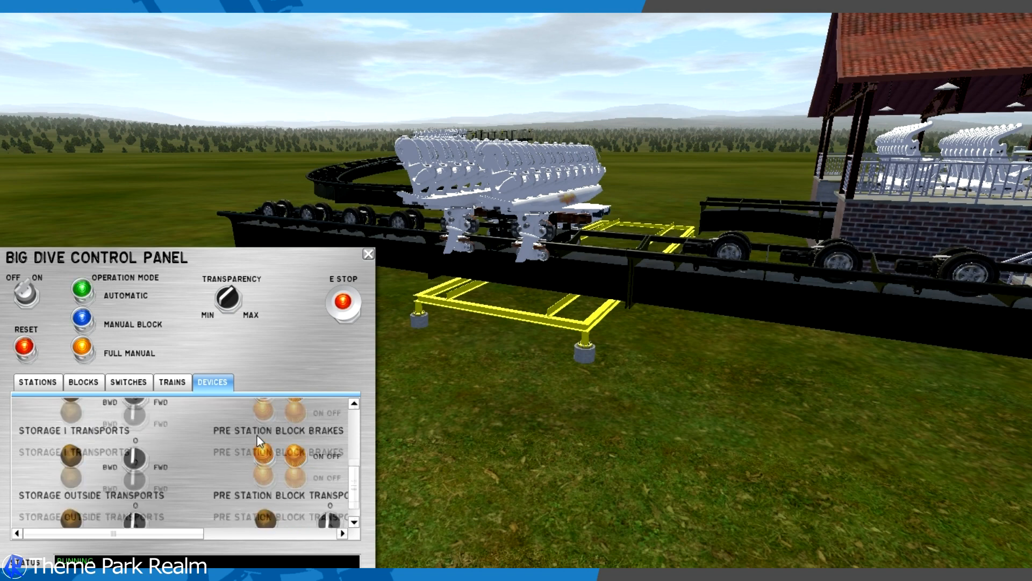
mouse_move(209, 534)
mouse_down()
mouse_move(300, 540)
mouse_move(225, 535)
mouse_up()
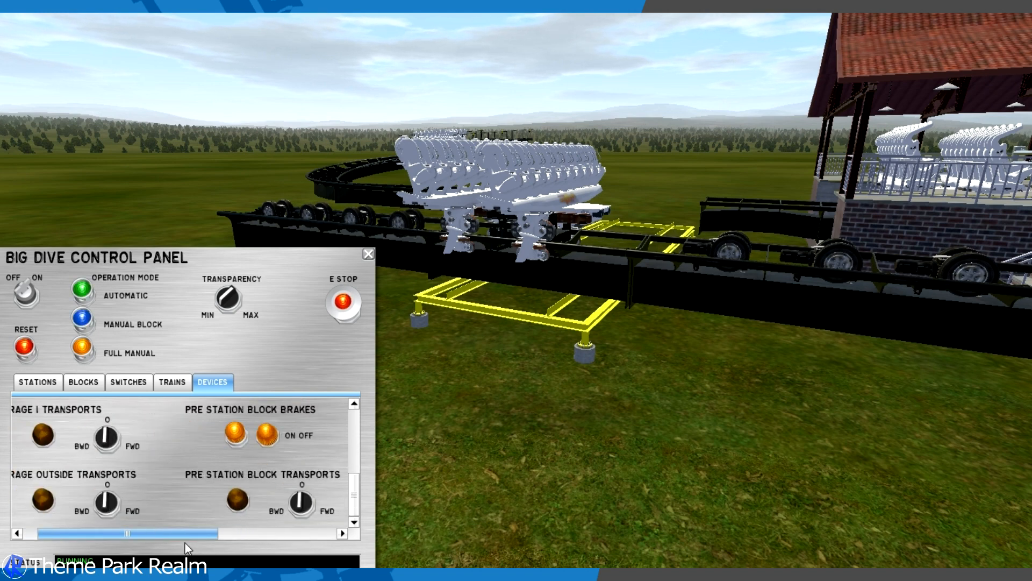
scroll(198, 487, up, 1)
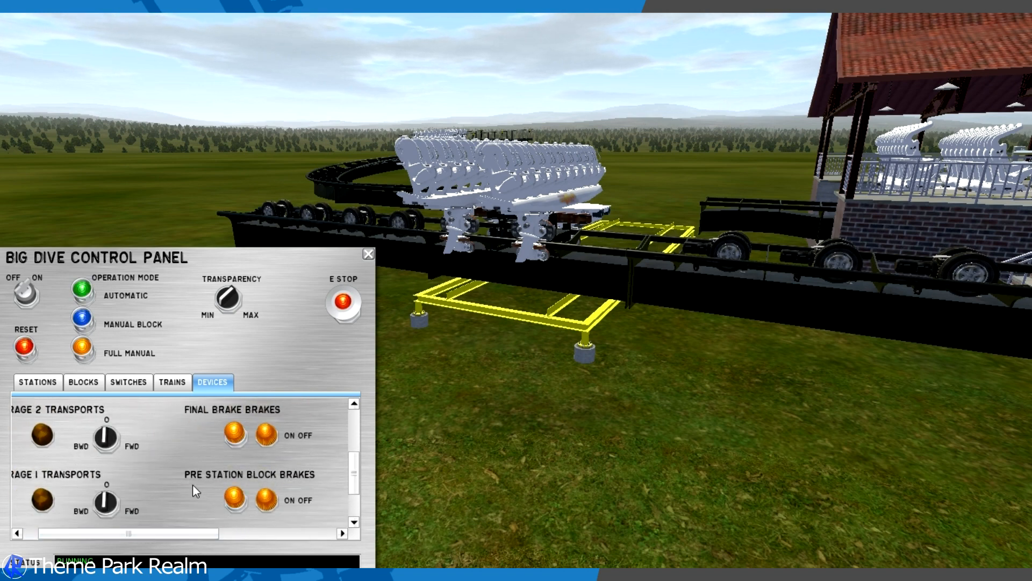
scroll(193, 485, up, 1)
scroll(221, 463, up, 1)
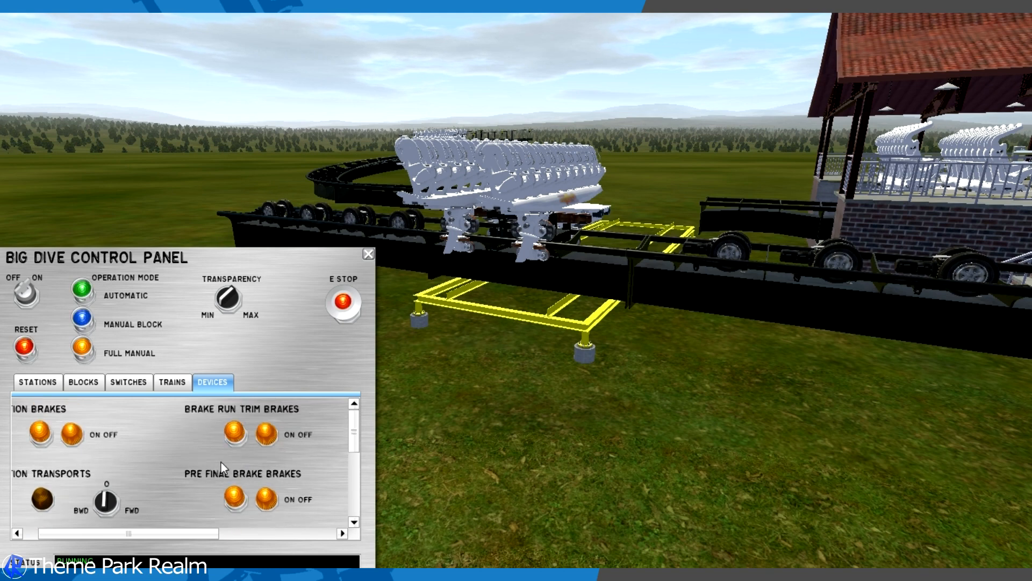
drag(77, 533, 63, 532)
scroll(143, 451, down, 2)
scroll(88, 478, down, 2)
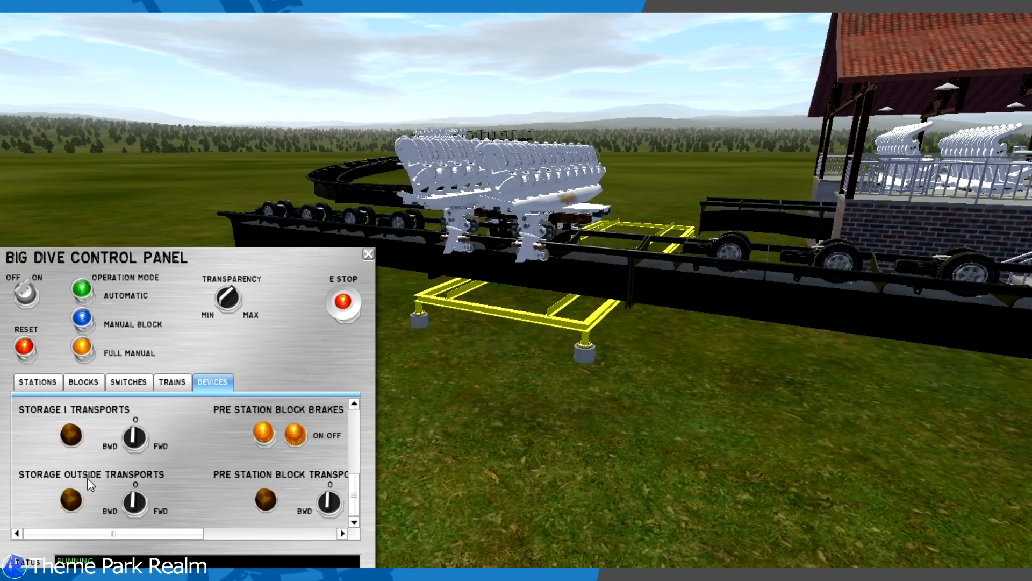
drag(99, 534, 212, 547)
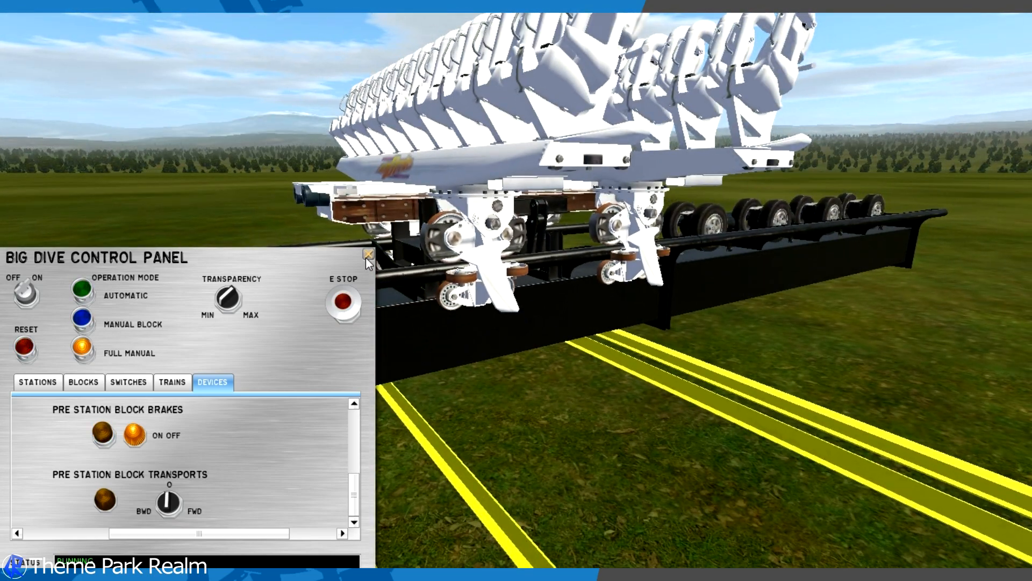
- Close the control panel, return to the editor and unfreeze the Big Dive coaster
click(368, 256)
click(380, 490)
click(57, 38)
click(51, 301)
- Enable the friction-wheel transport device on the Transfer Track Pre Station brake section and apply the settings
key(w)
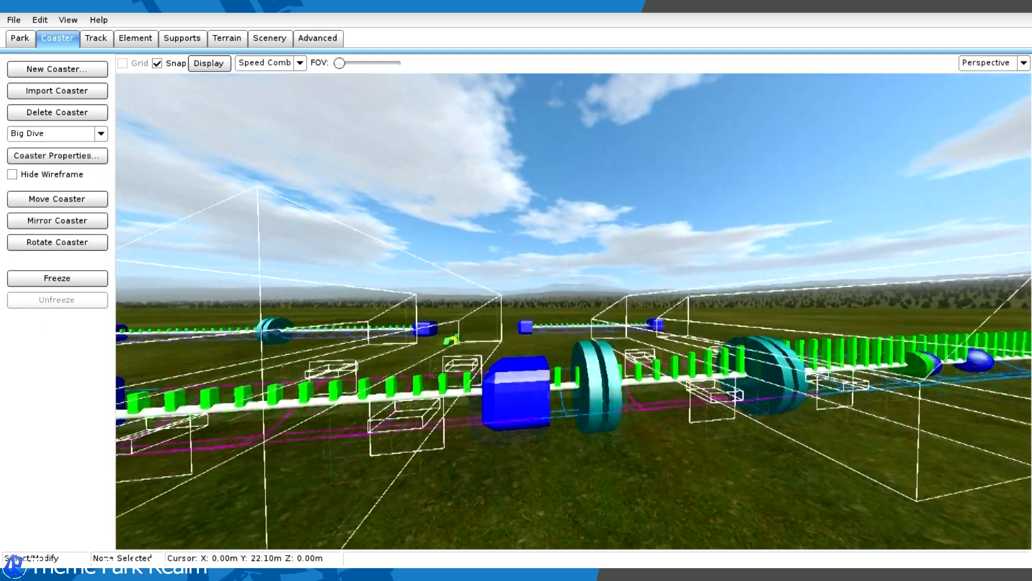
key(s)
right_drag(438, 162, 438, 240)
key(a)
double_click(546, 260)
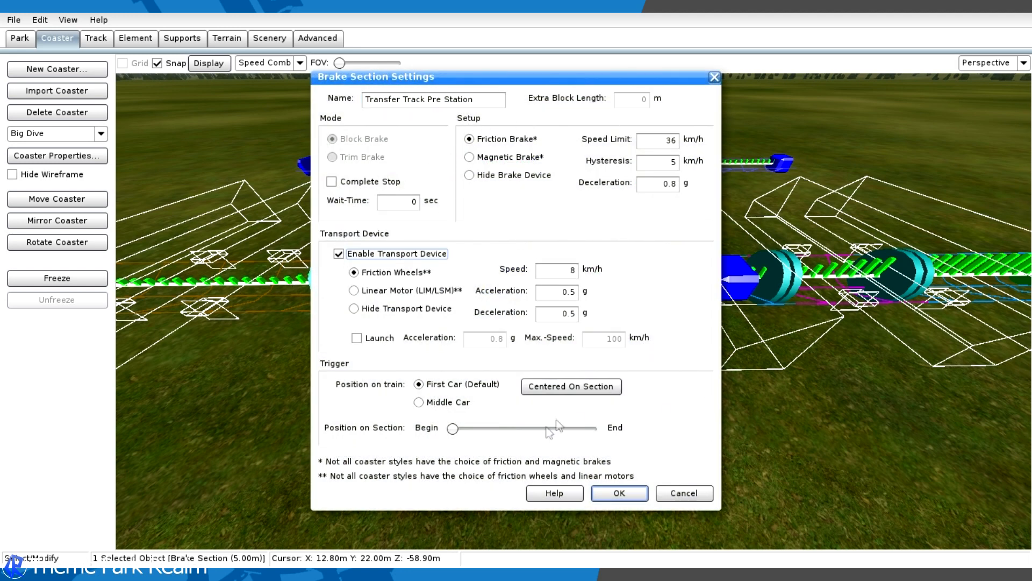
click(609, 495)
- Freeze the coaster again and rerun it in play mode with the control panel placed beside the transfer table
right_drag(650, 415, 715, 400)
key(a)
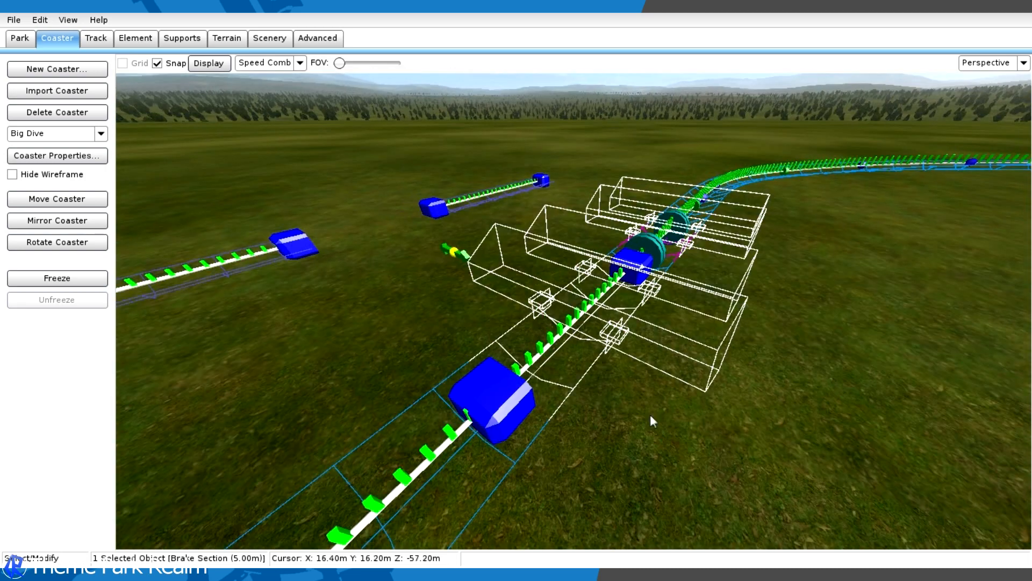
click(91, 281)
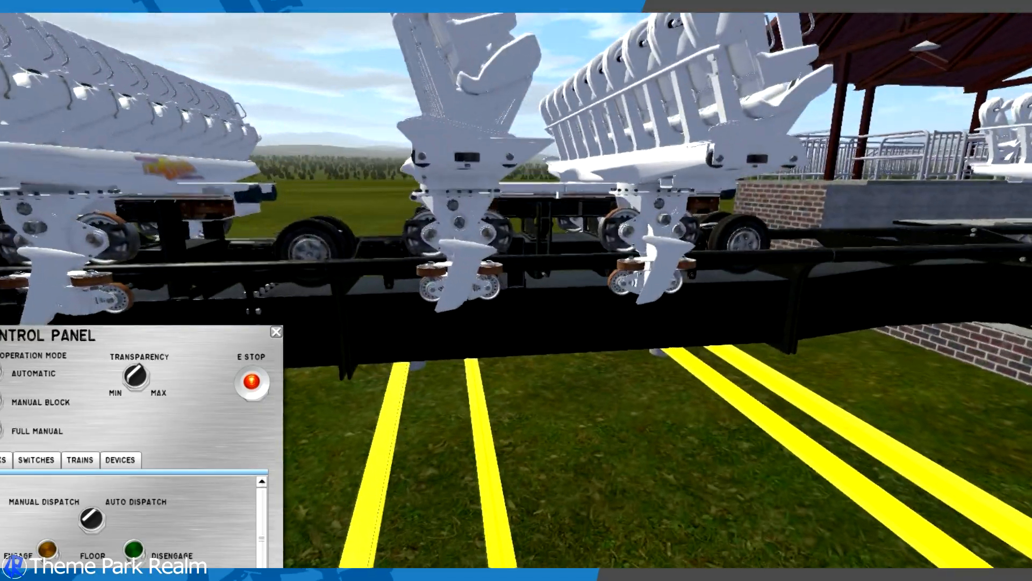
mouse_move(435, 338)
mouse_down()
mouse_move(430, 329)
mouse_move(435, 338)
mouse_up()
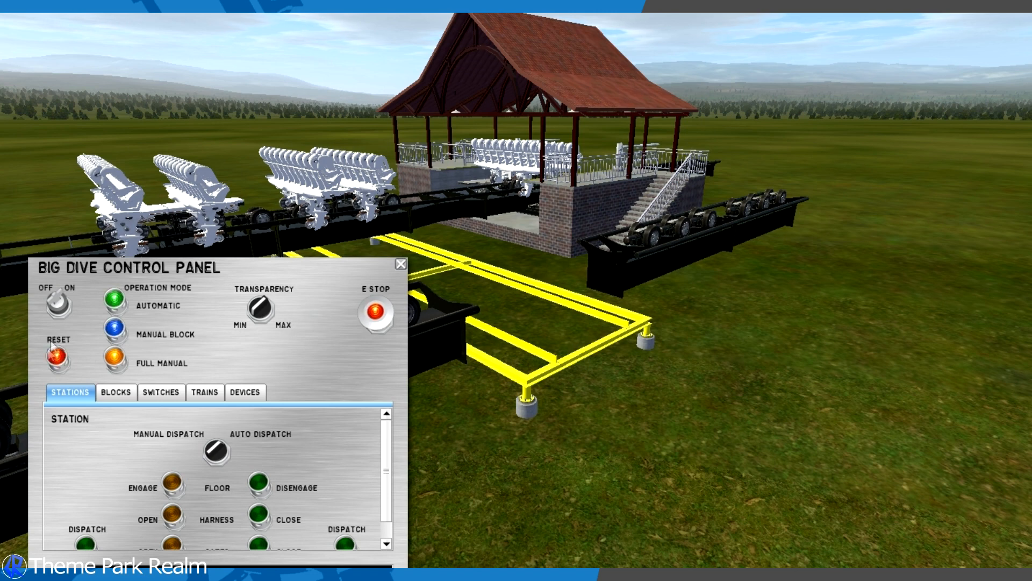
- Switch to manual block mode and shift the transfer table with its train over to the storage tracks
click(117, 392)
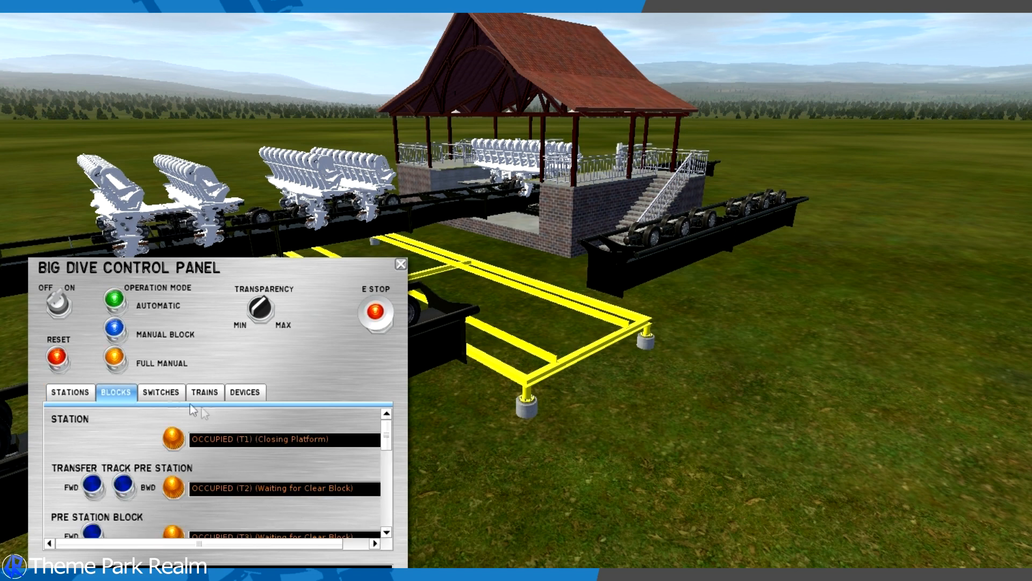
scroll(129, 447, down, 10)
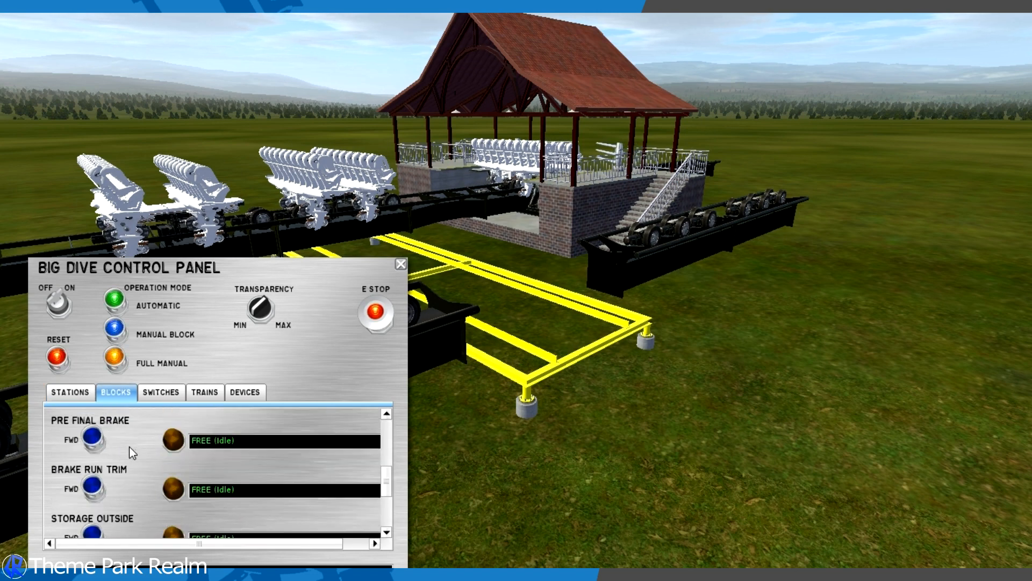
scroll(129, 450, up, 7)
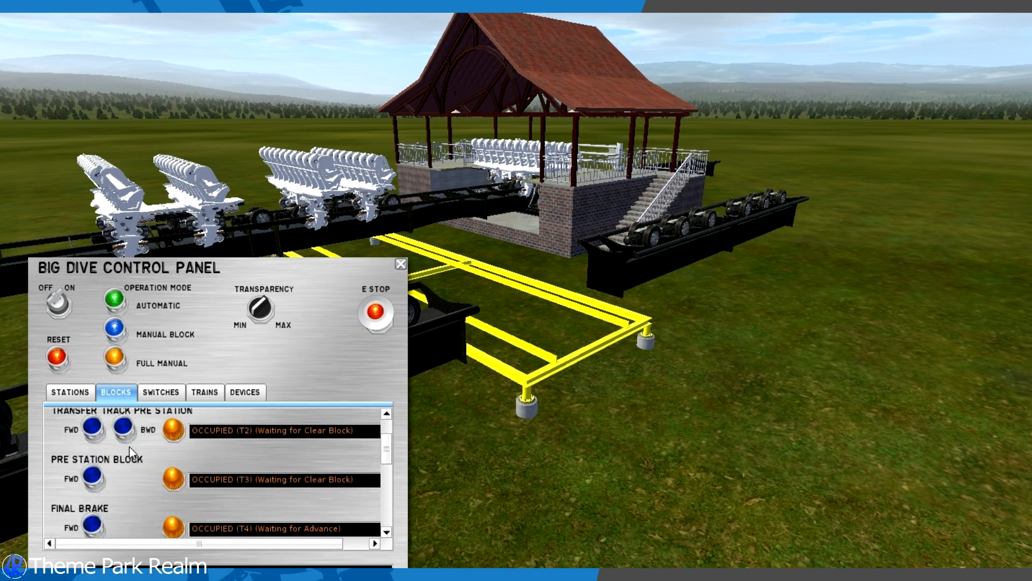
click(161, 392)
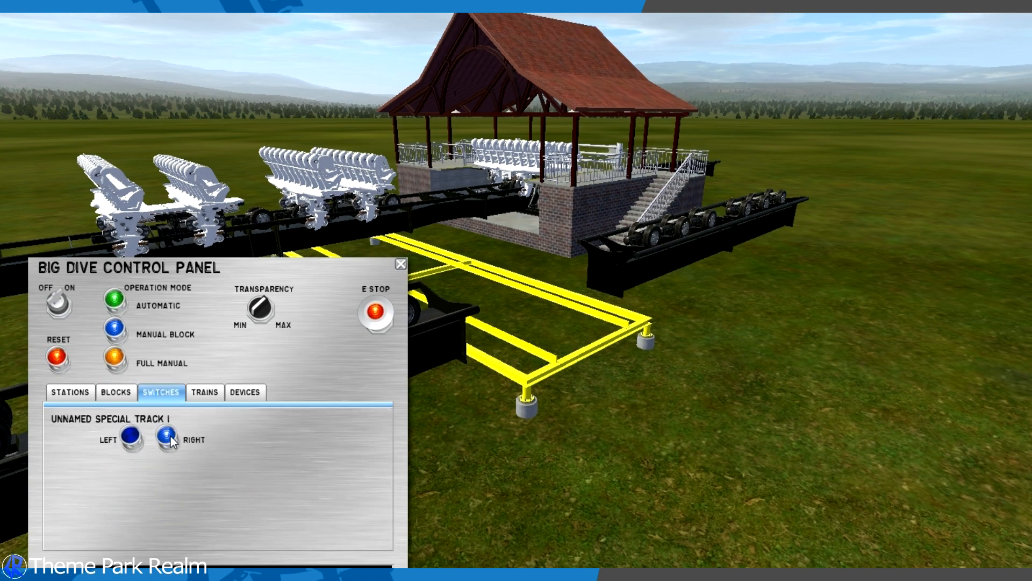
drag(474, 327, 497, 317)
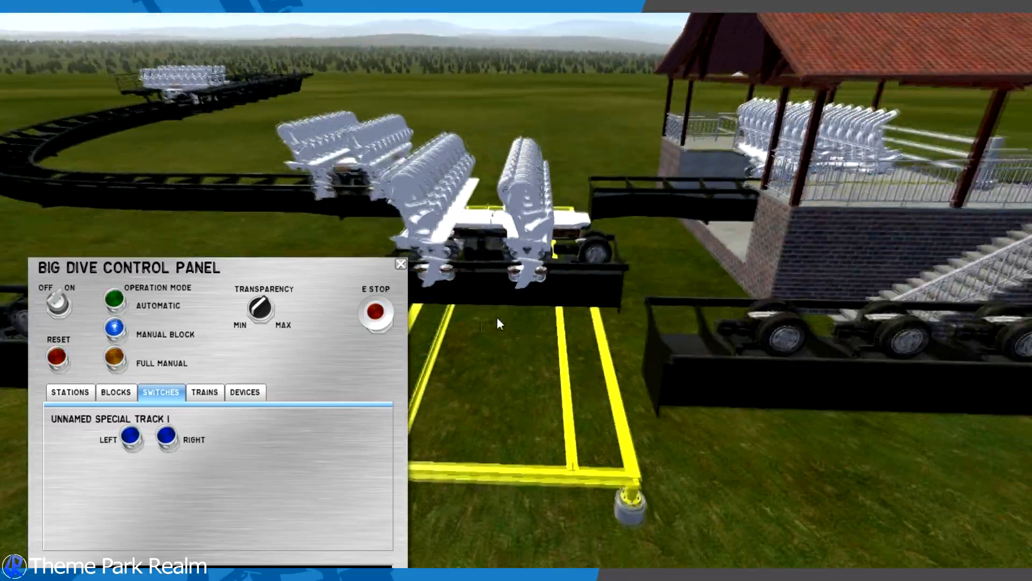
- Send the train backward from the Transfer Track Pre Station block into the storage track
click(115, 392)
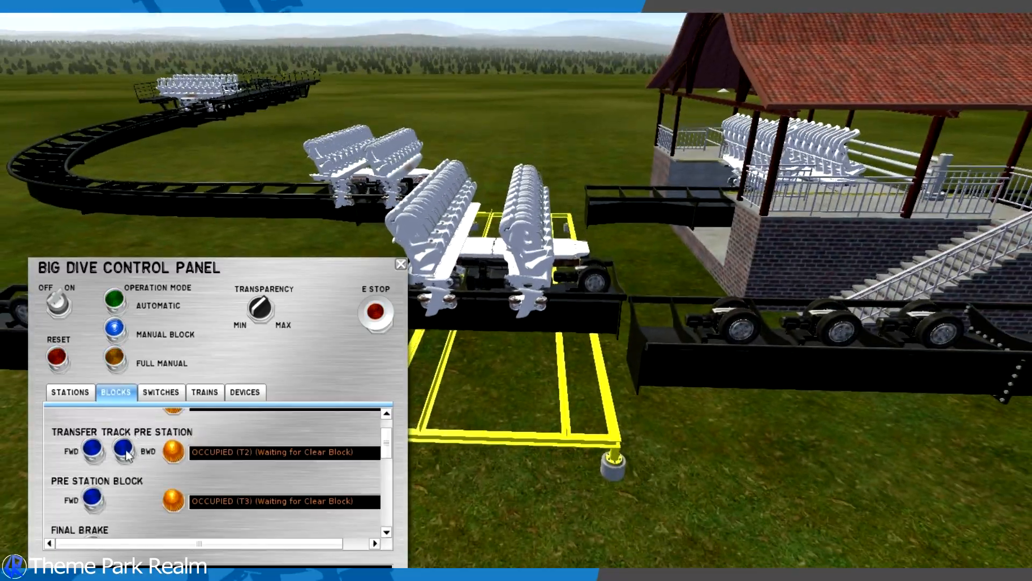
drag(505, 344, 505, 397)
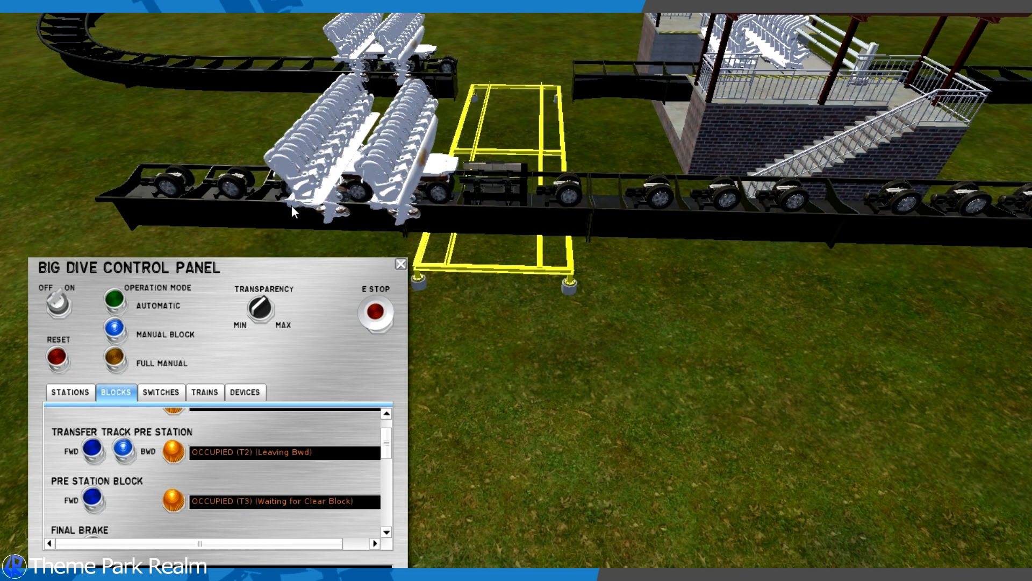
right_drag(232, 384, 234, 344)
- Return the transfer table to the main track and advance the waiting train forward from the Pre Station Block onto it
click(167, 397)
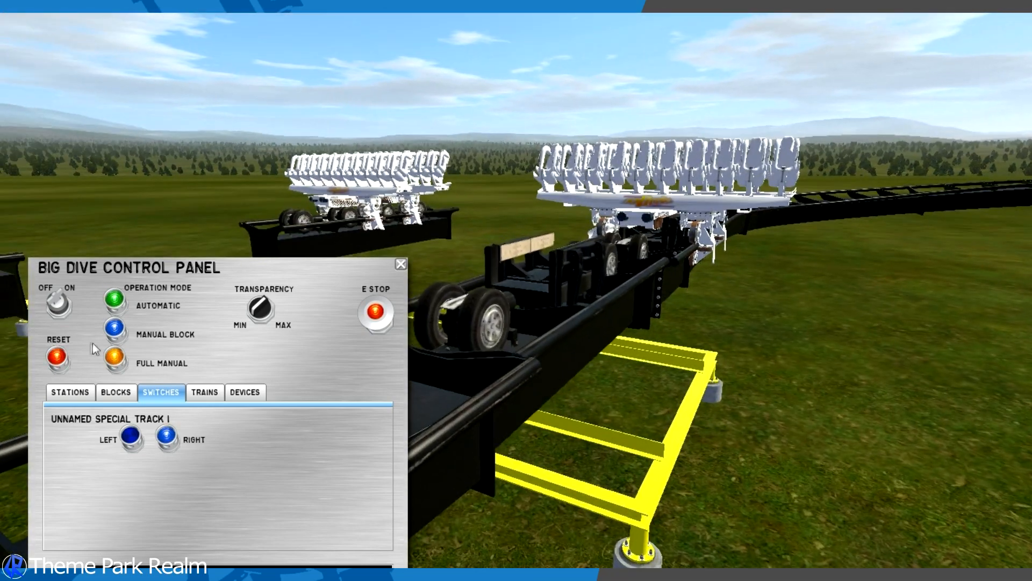
click(114, 392)
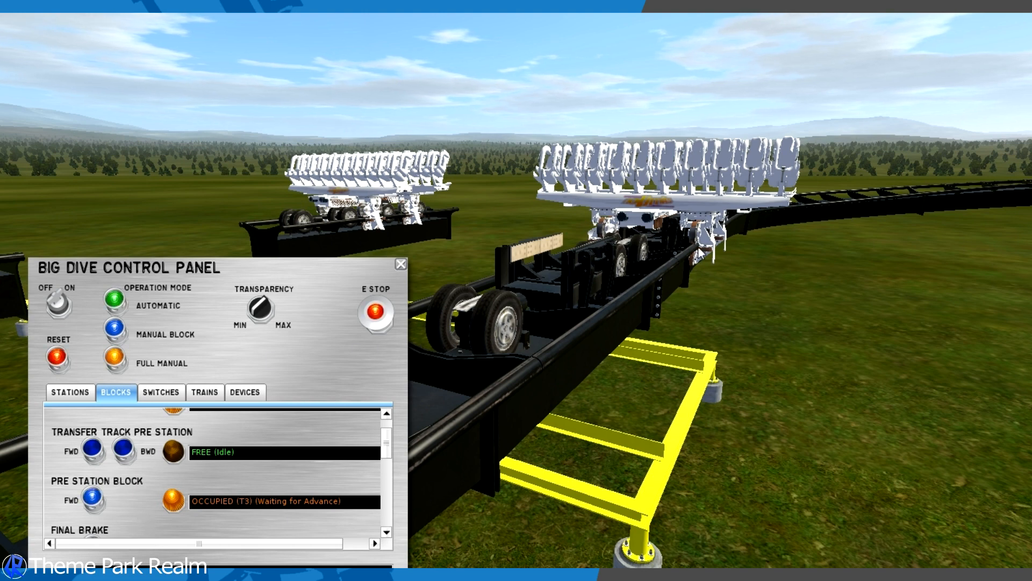
click(93, 500)
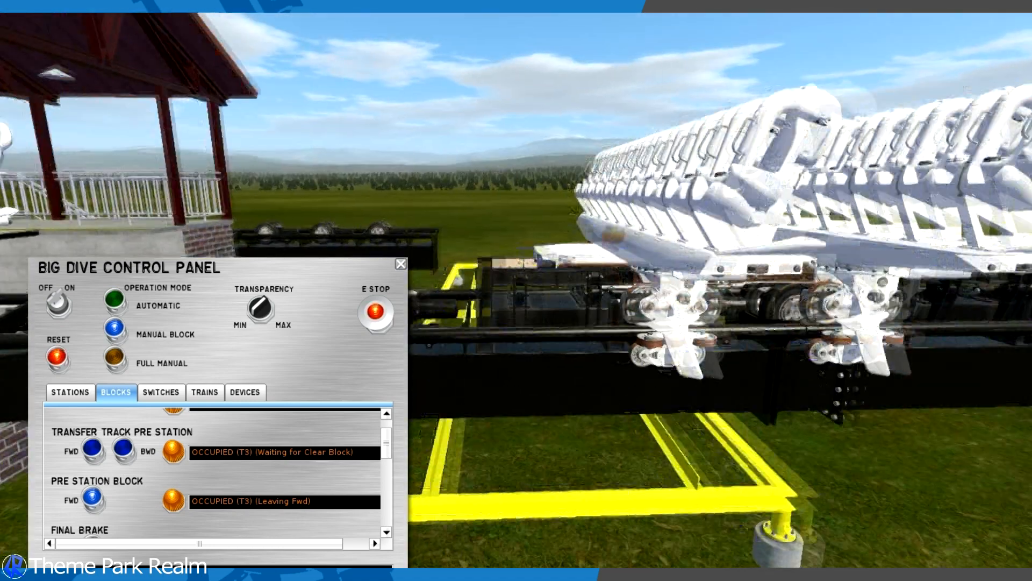
- Examine the block and station controls to see why the train has stopped partway onto the transfer track
scroll(129, 488, up, 1)
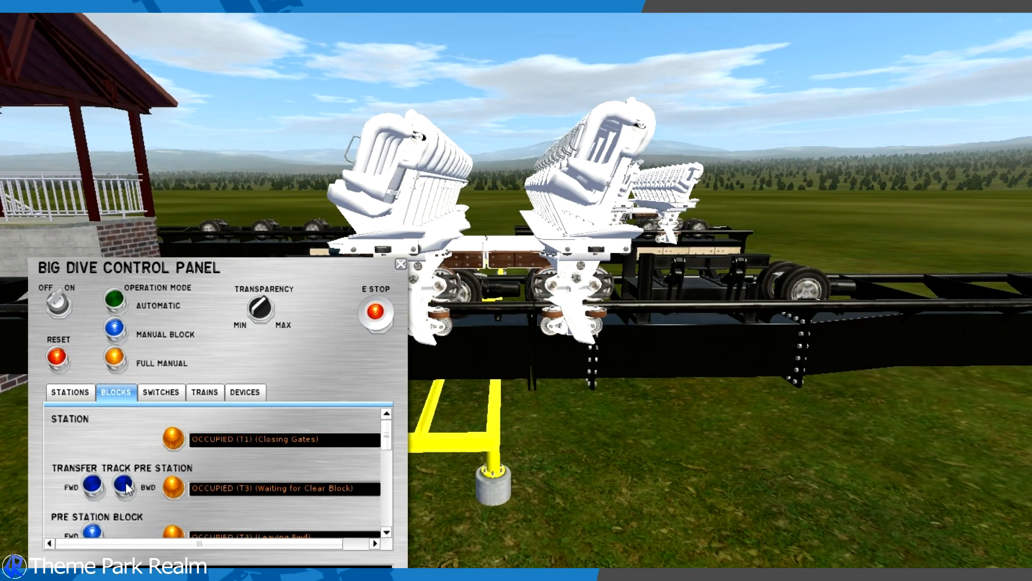
scroll(128, 488, down, 3)
scroll(128, 488, up, 3)
scroll(95, 471, down, 2)
scroll(95, 469, down, 3)
drag(463, 333, 515, 289)
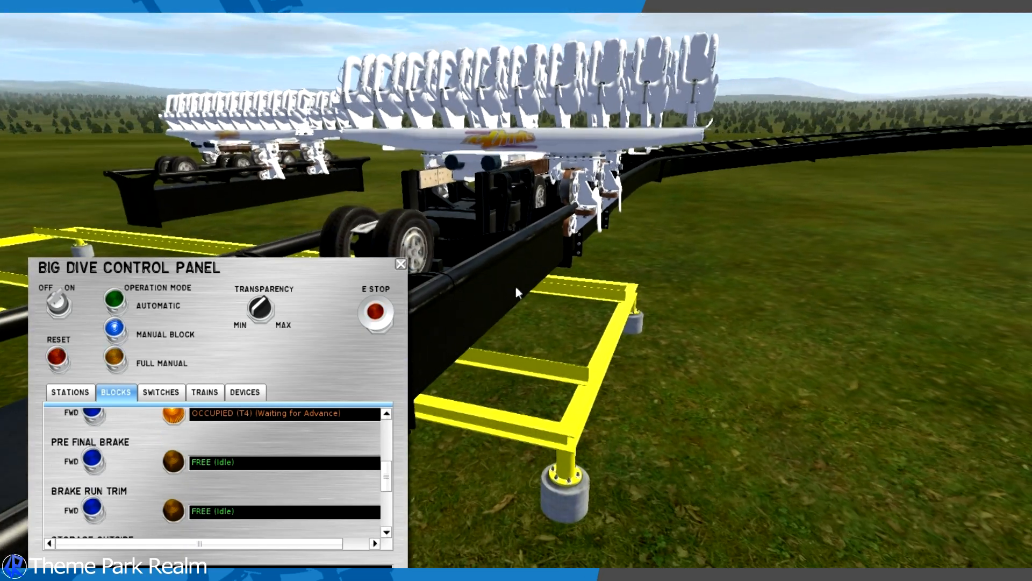
scroll(186, 465, down, 3)
click(85, 394)
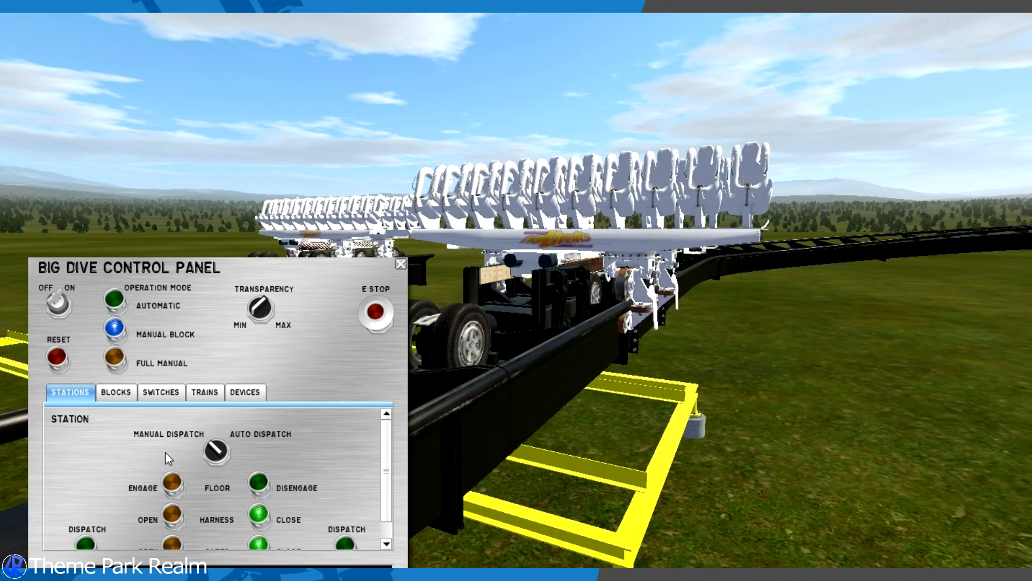
click(116, 392)
scroll(163, 472, down, 5)
scroll(163, 473, up, 6)
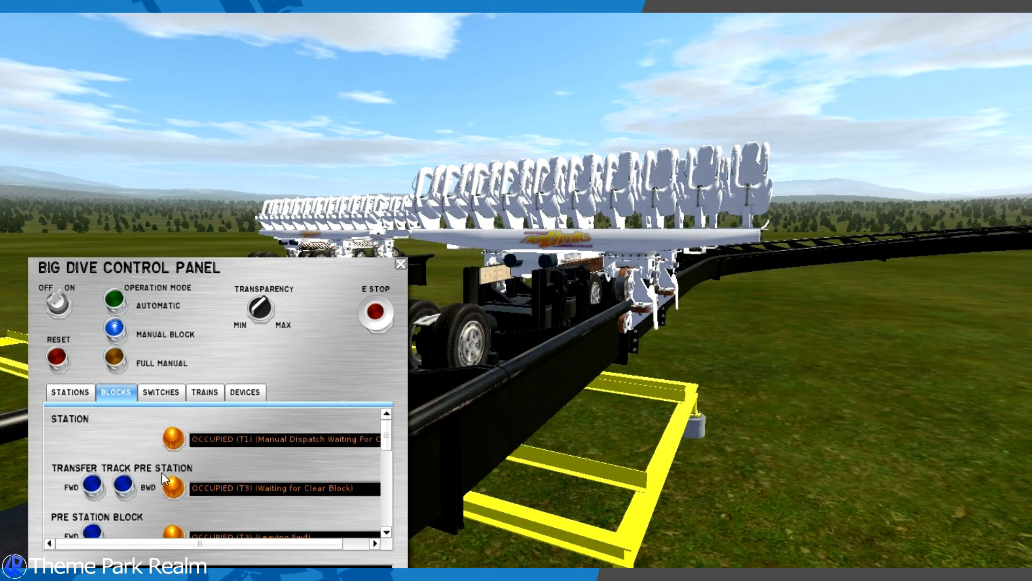
- Switch to full manual mode and bring up the device controls for the Pre Station Block brakes and transports
click(215, 393)
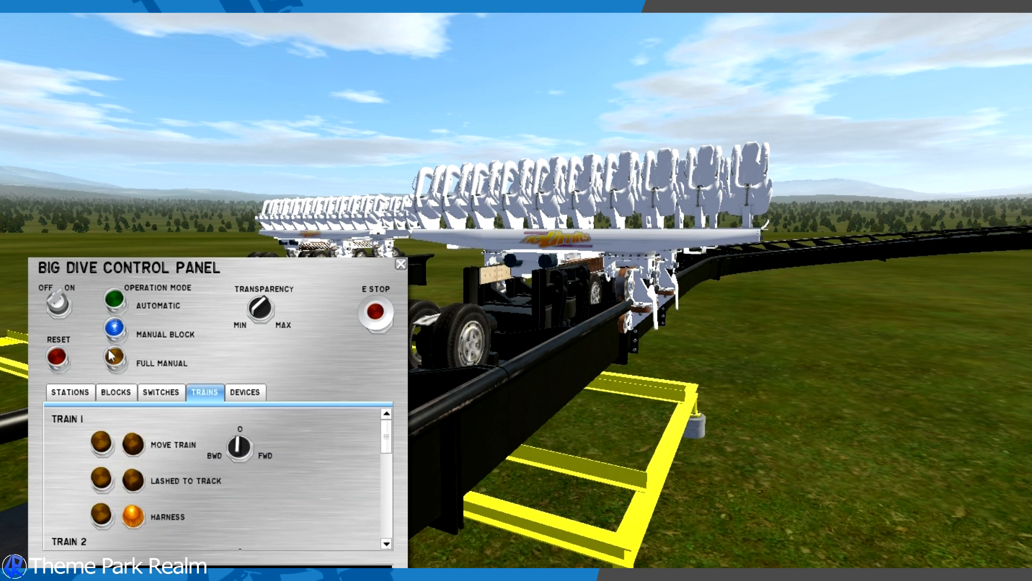
click(250, 393)
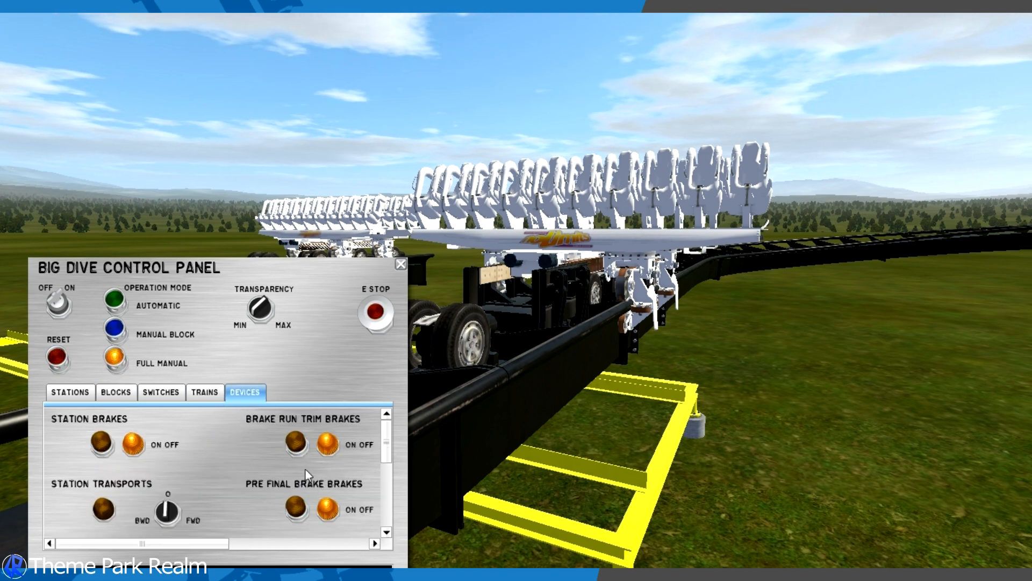
scroll(305, 469, down, 5)
scroll(305, 469, down, 1)
drag(196, 541, 255, 559)
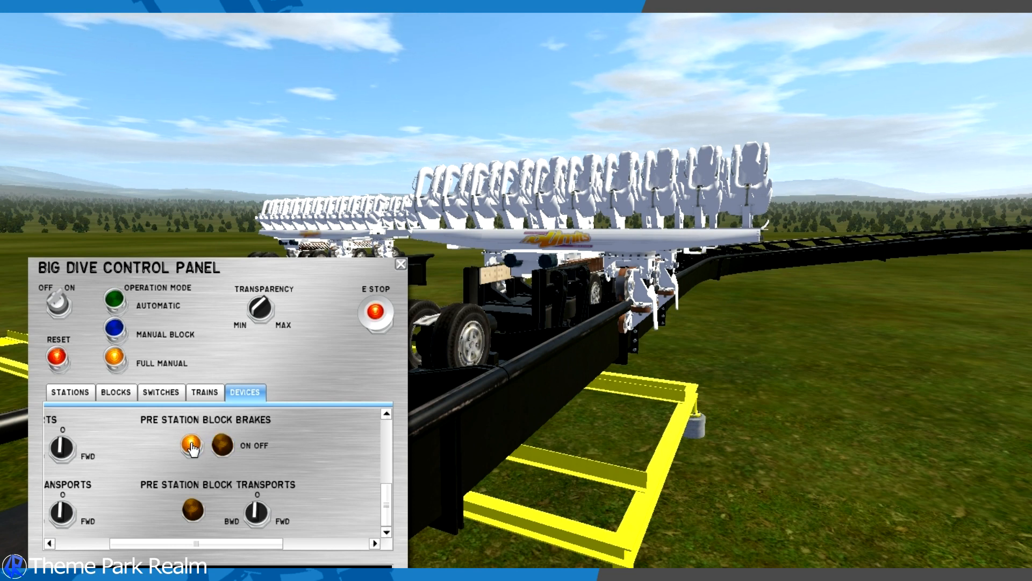
- Drive the train manually with the Transfer Track Pre Station transports and dismiss the messages window
scroll(273, 459, up, 4)
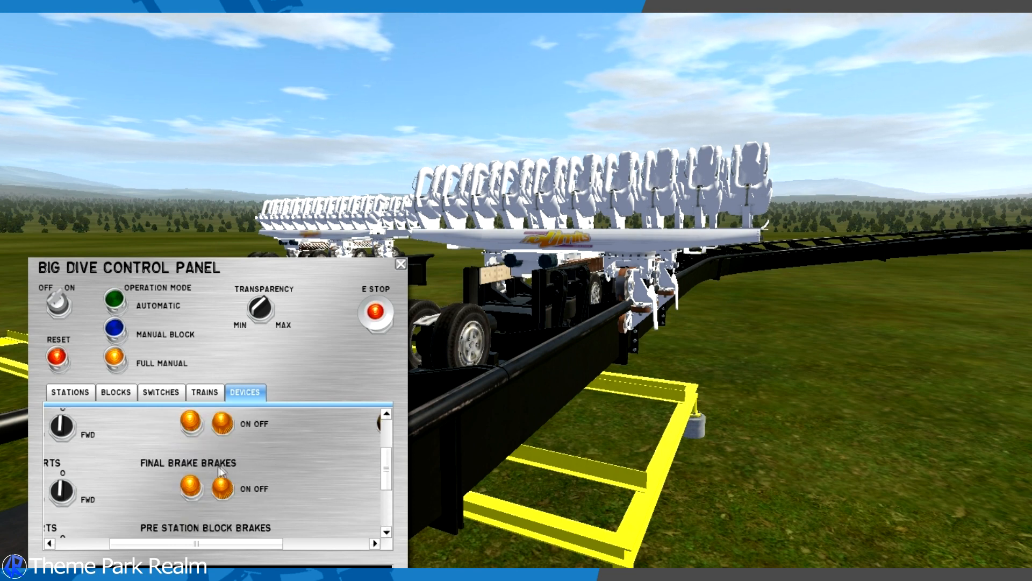
scroll(272, 467, up, 1)
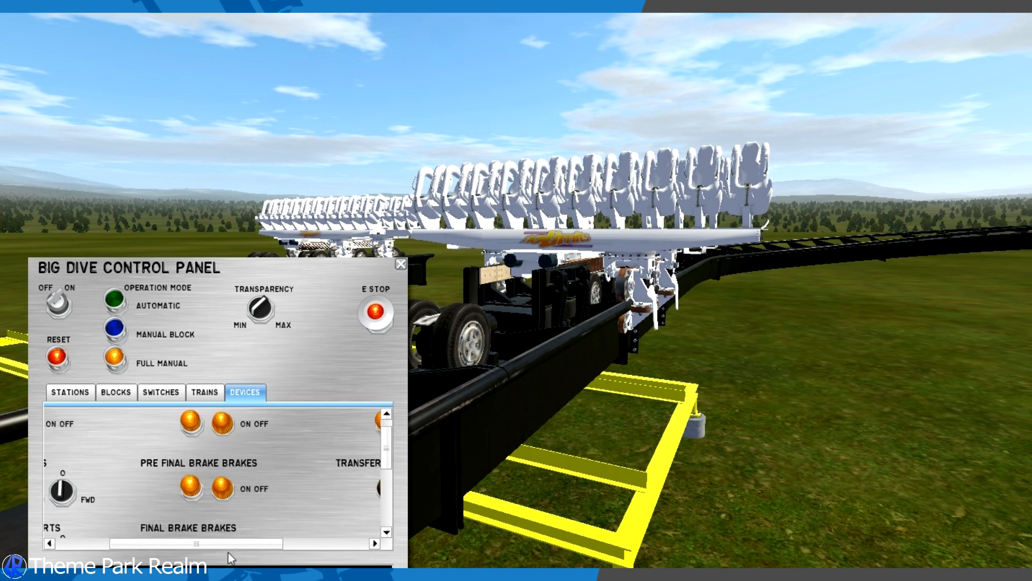
drag(308, 562, 329, 562)
scroll(246, 456, up, 1)
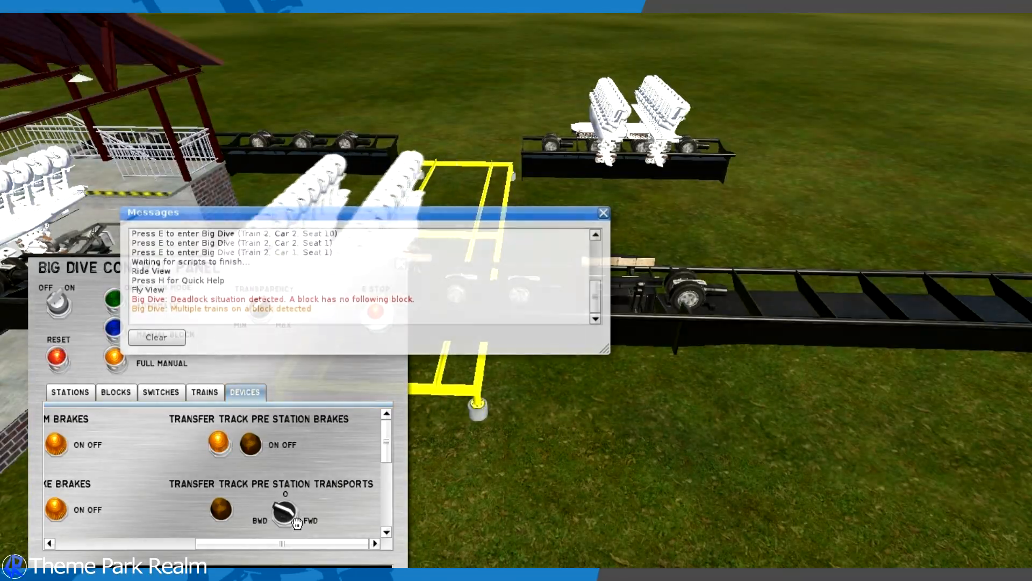
click(603, 213)
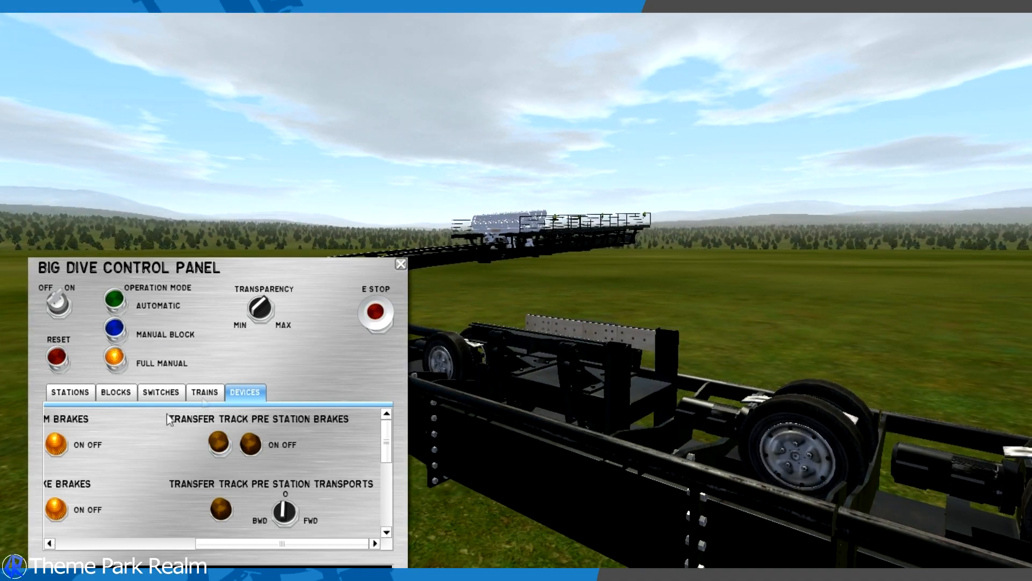
- Fly over to the train in the final brake and examine the storage transport and Final Brake device controls
key(w)
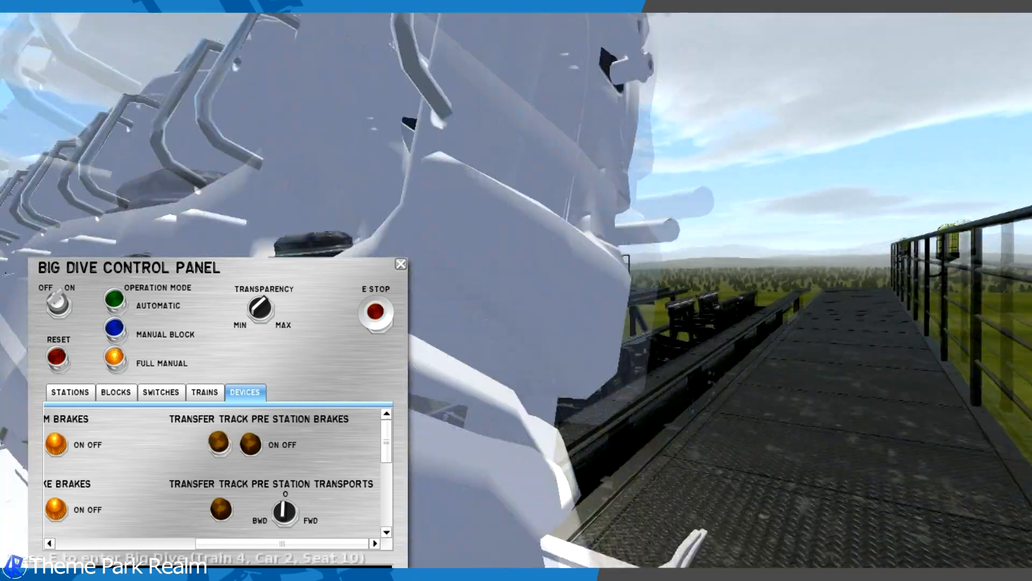
drag(486, 320, 471, 329)
scroll(248, 460, down, 2)
scroll(249, 459, up, 2)
scroll(204, 495, down, 2)
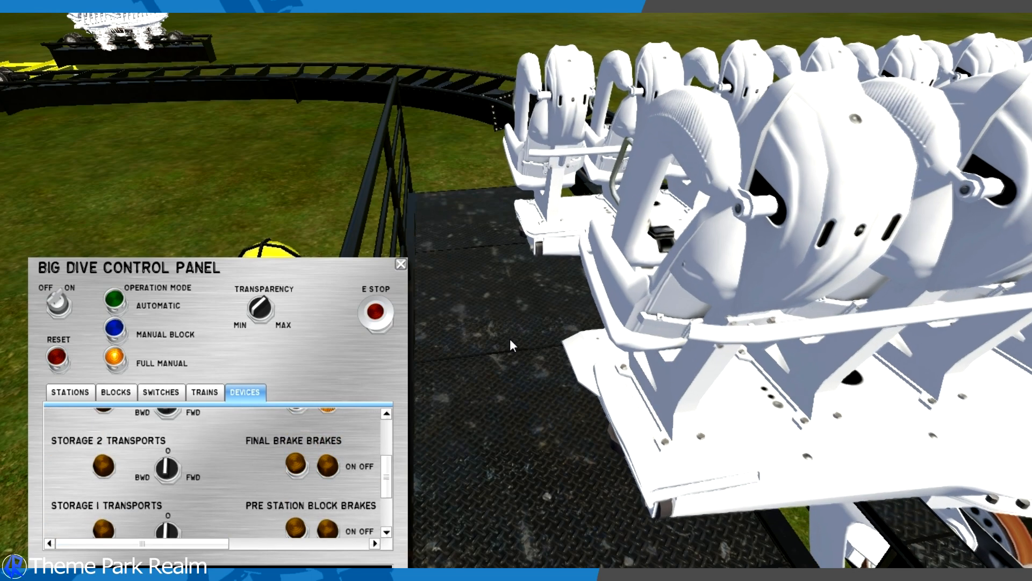
- Close the control panel and cycle through the fly-by and ride camera views of the coaster
click(402, 264)
drag(444, 261, 529, 240)
key(F2)
key(F4)
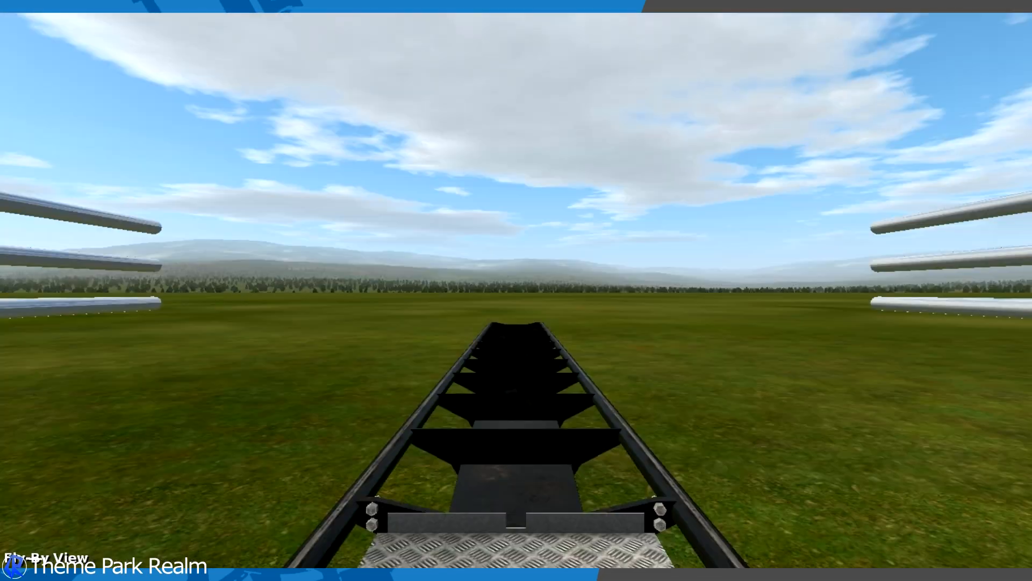
key(F4)
key(F4)
key(F4)
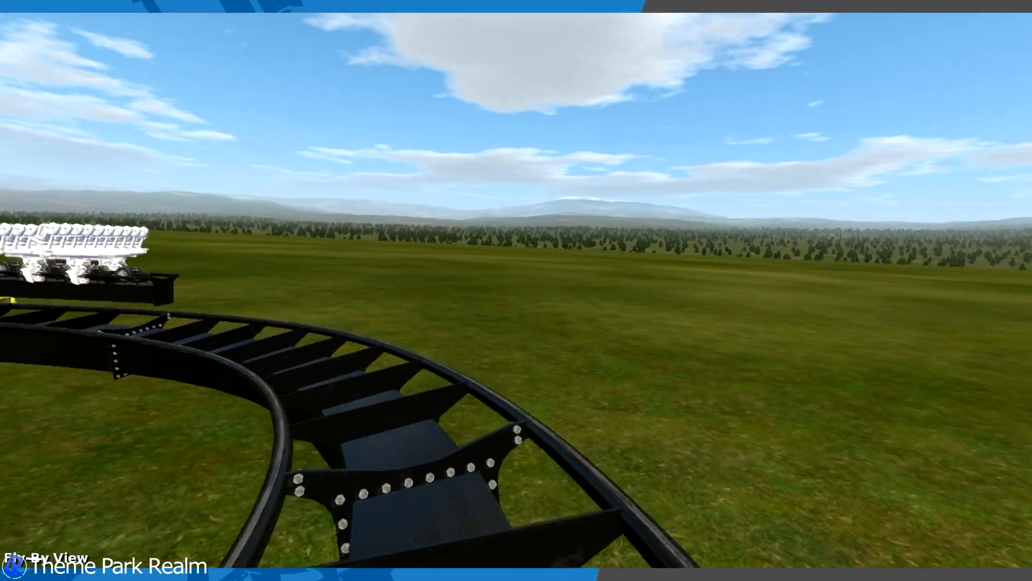
key(F5)
key(F1)
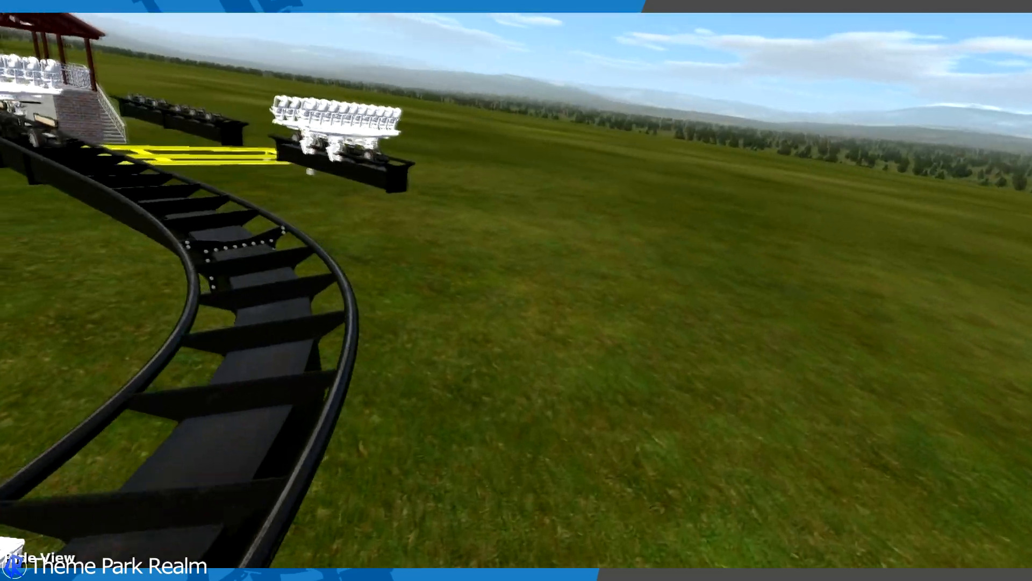